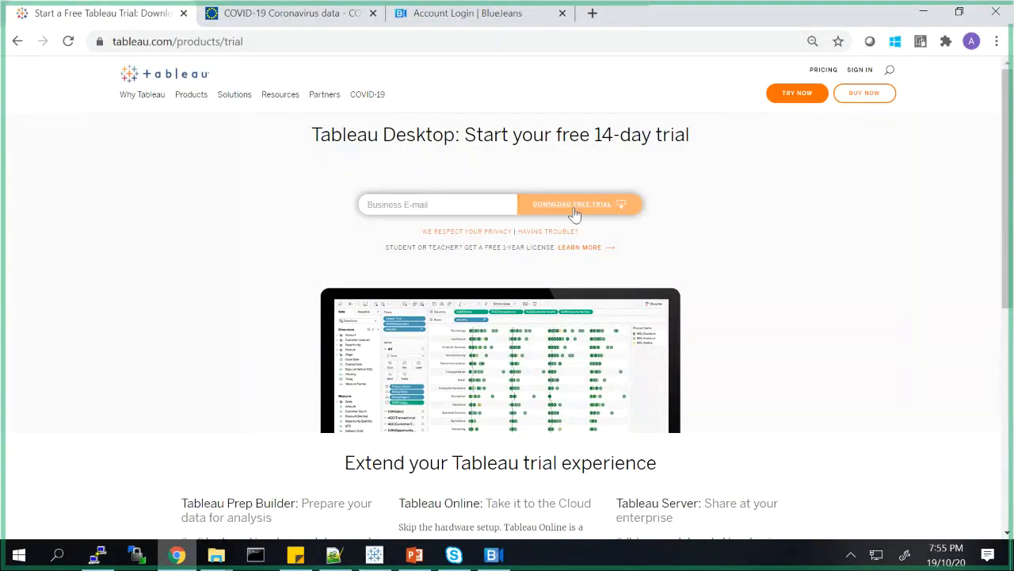
Show the business e-mail entry field on the Tableau Desktop free trial form without filling it in.
click(390, 205)
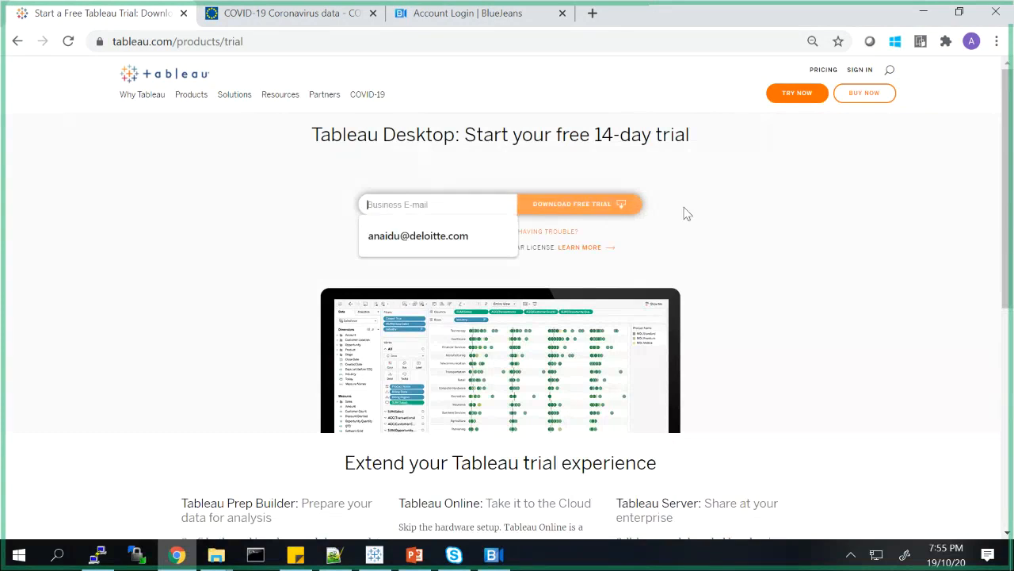
click(734, 202)
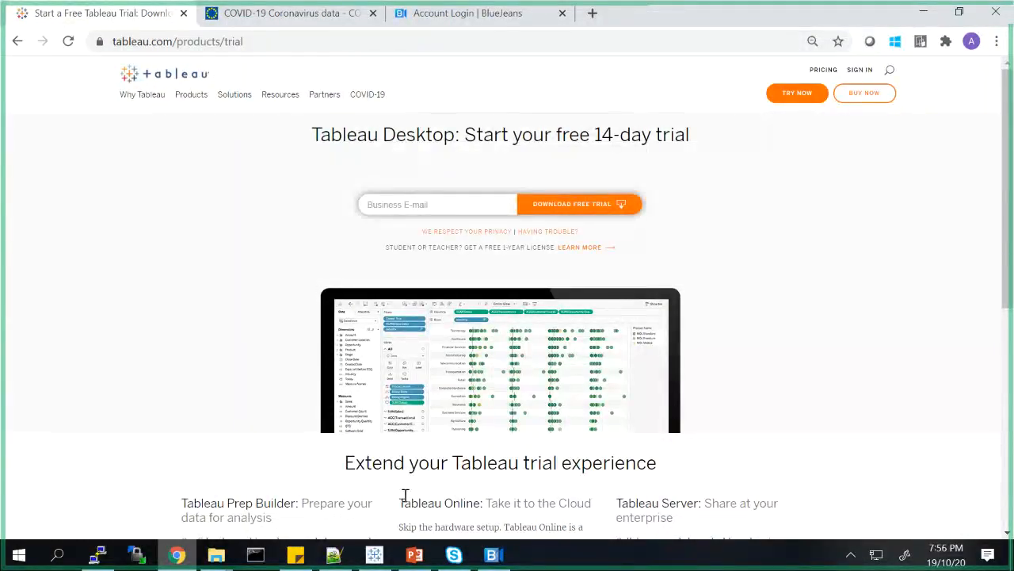
Switch to Tableau Desktop and look over the connection options on its start page.
click(370, 556)
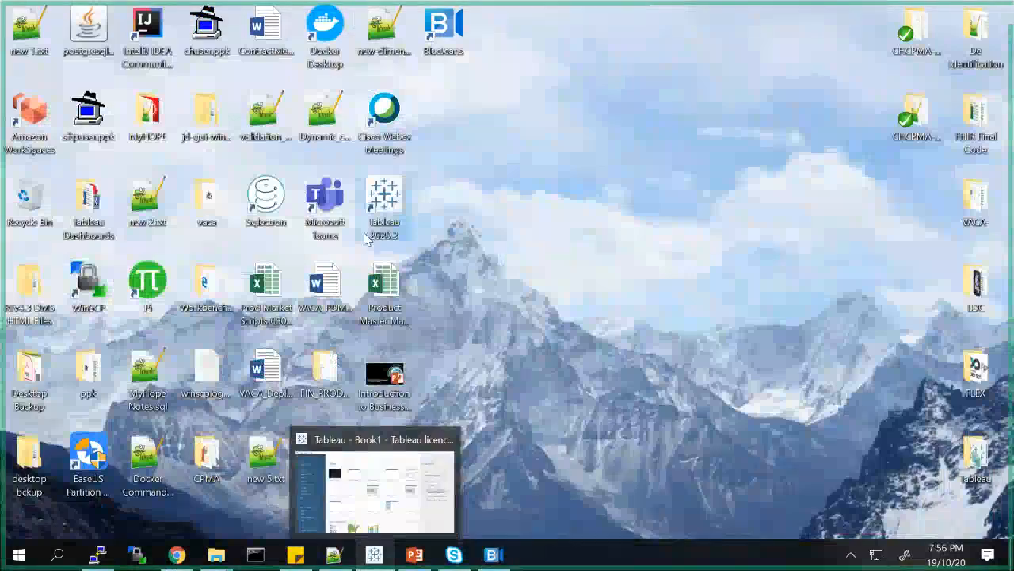
drag(384, 231, 385, 206)
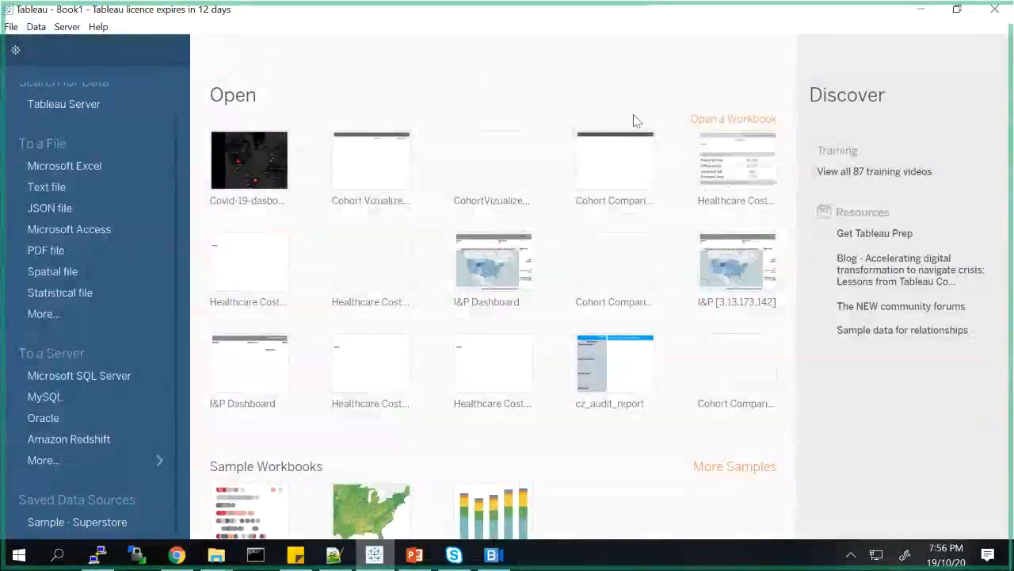
scroll(176, 143, up, 1)
scroll(176, 135, up, 2)
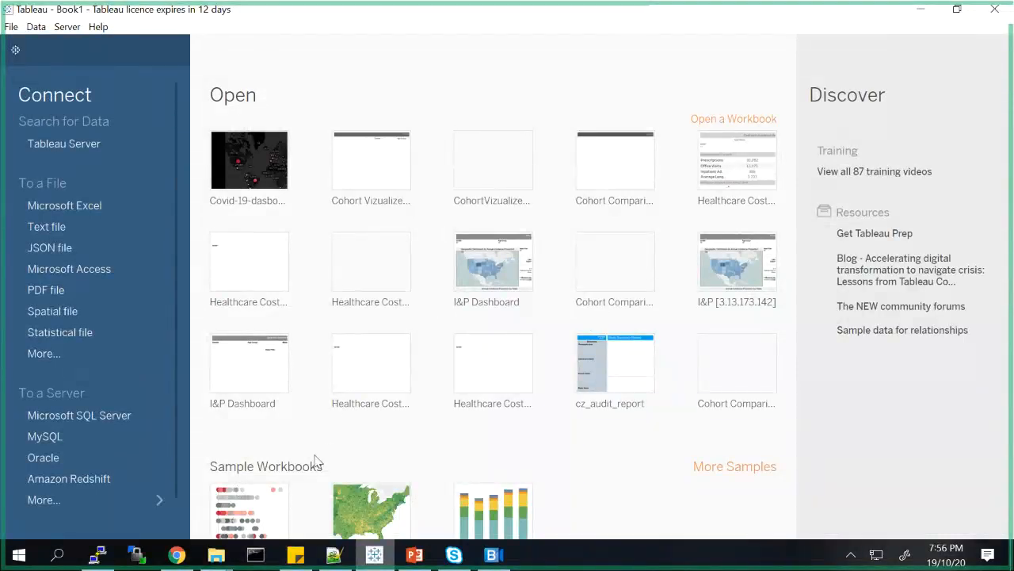
Switch to Chrome and show the EU Open Data Portal page for COVID-19 Coronavirus data and its web address.
click(179, 555)
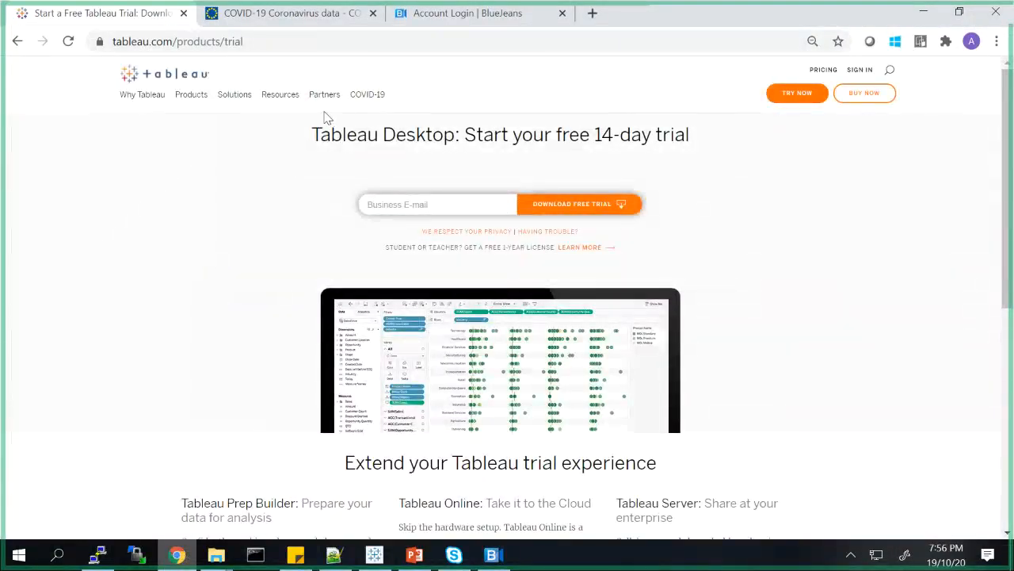
click(287, 22)
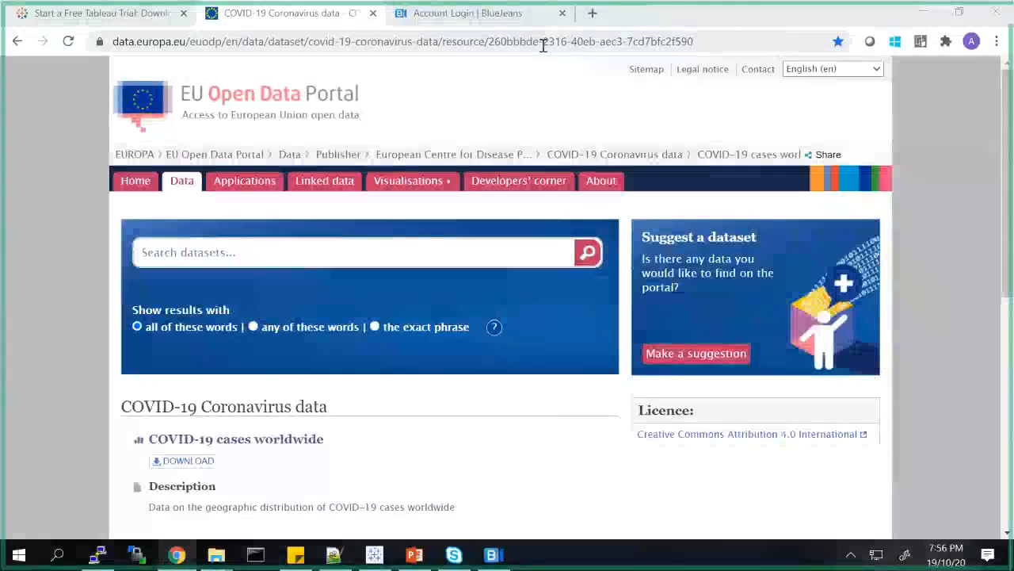
click(543, 45)
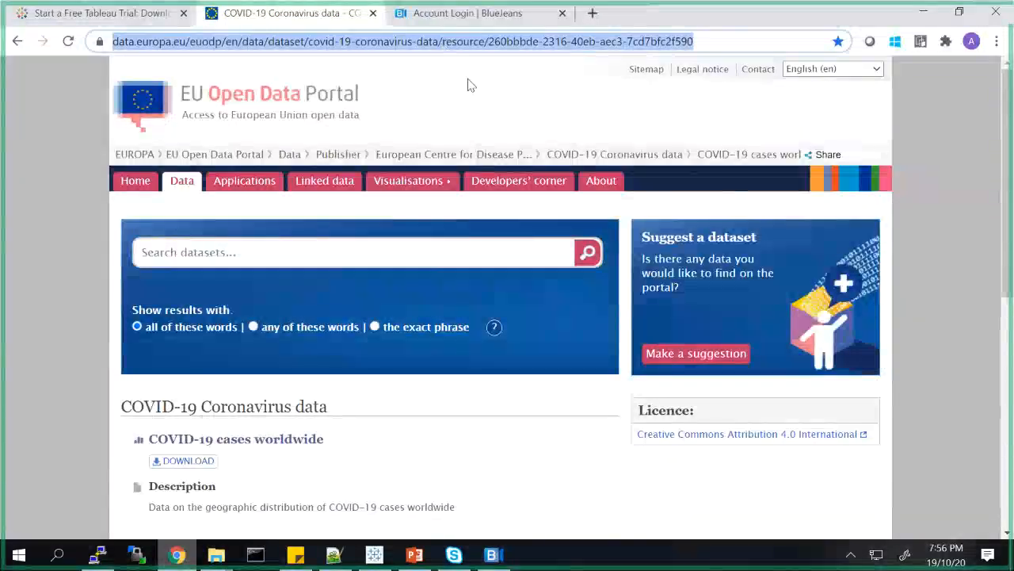
click(574, 65)
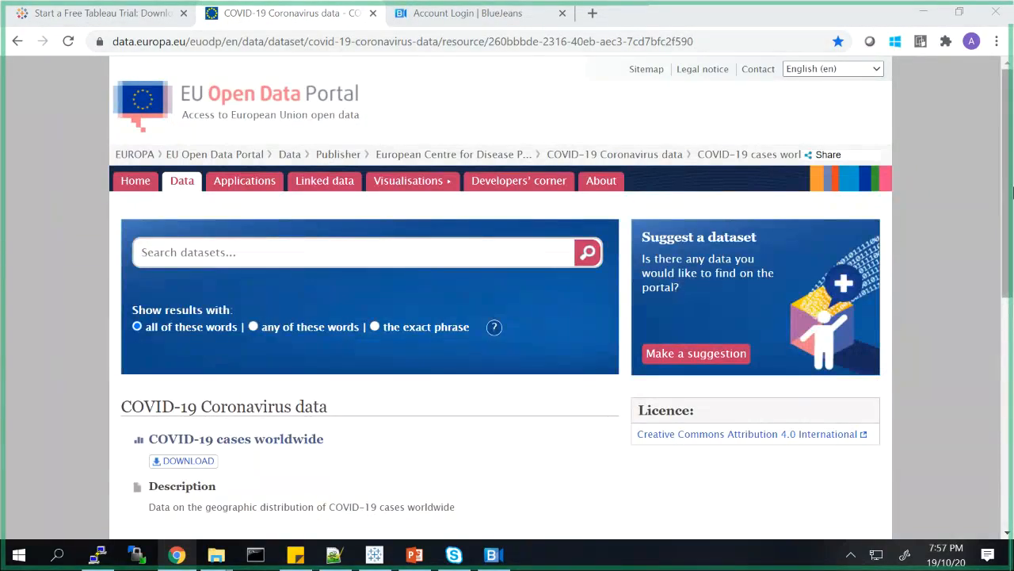
Locate the download link for the COVID-19 cases worldwide CSV dataset and return to the start of the page.
drag(1004, 111, 1006, 254)
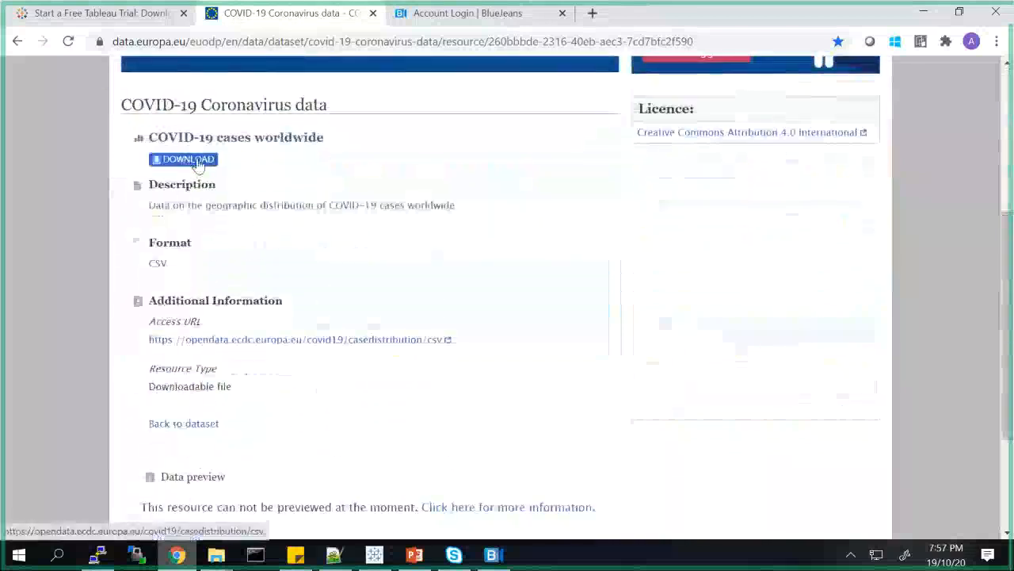
click(168, 162)
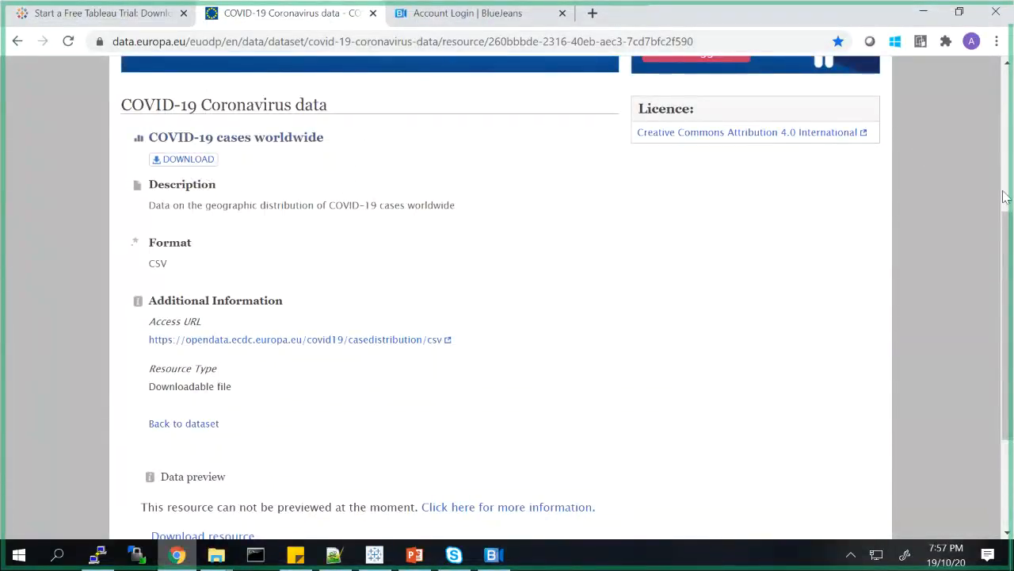
drag(1005, 242, 1004, 99)
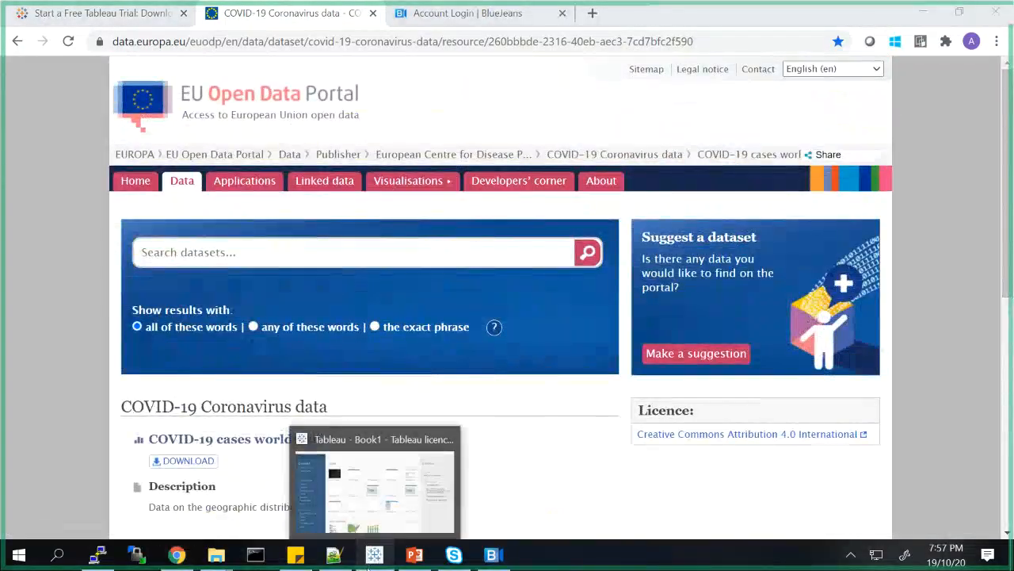
Switch to Tableau Desktop, view the blank Sheet 1 and return to the start page.
click(368, 566)
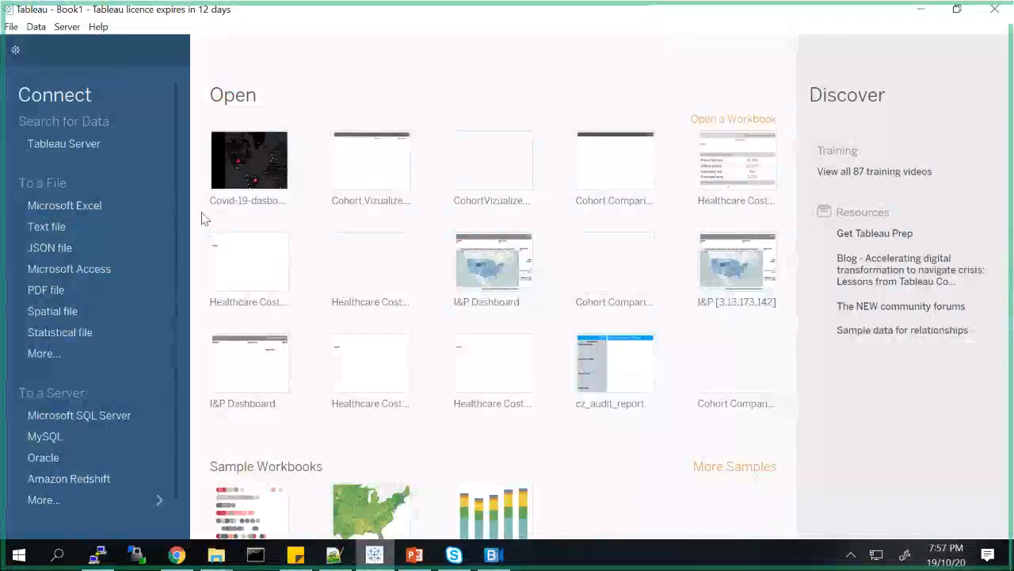
click(10, 27)
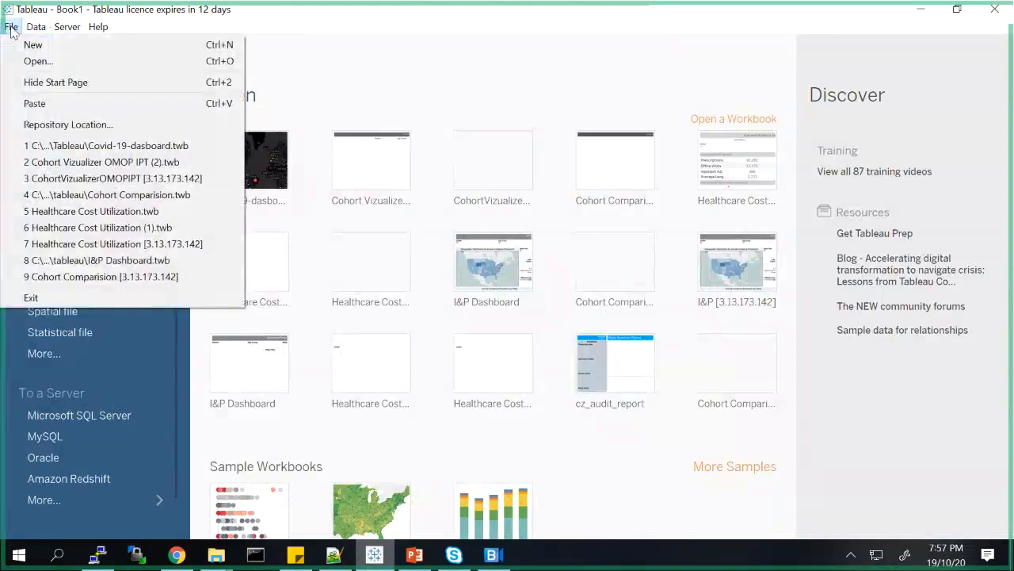
click(23, 54)
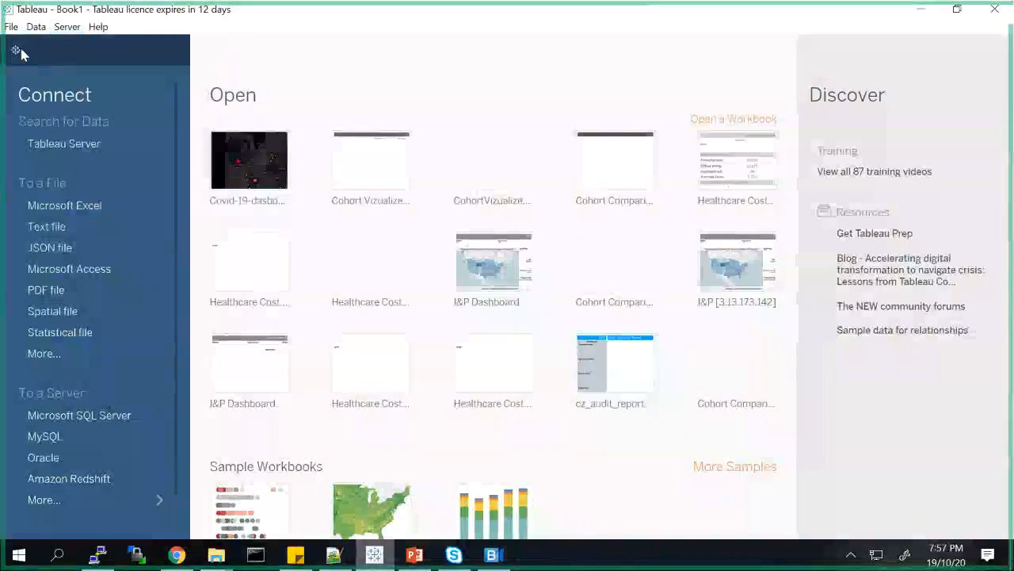
click(16, 51)
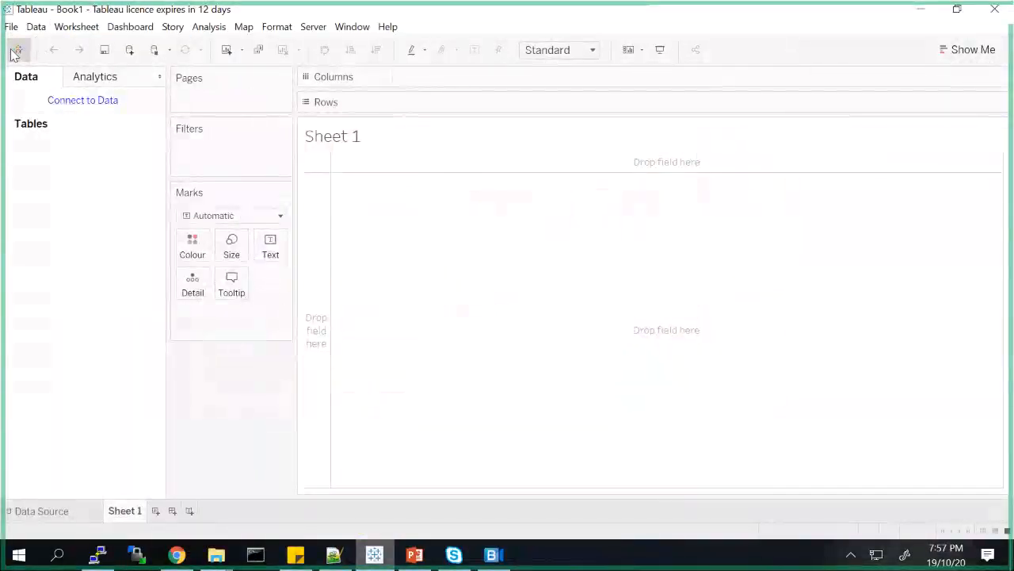
click(14, 51)
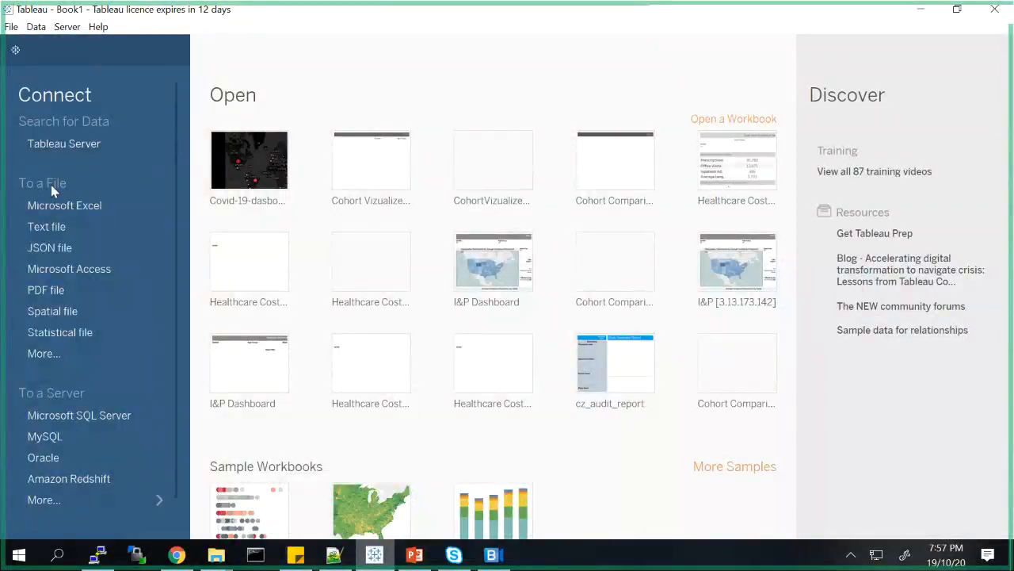
Look at the additional file connection dialog and the full list of server connectors without connecting.
click(44, 355)
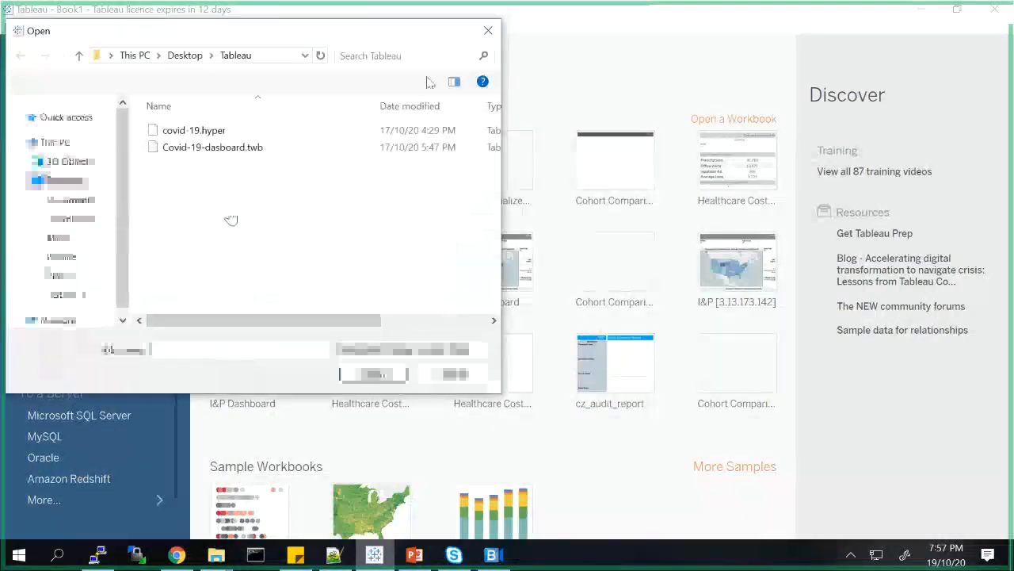
click(489, 32)
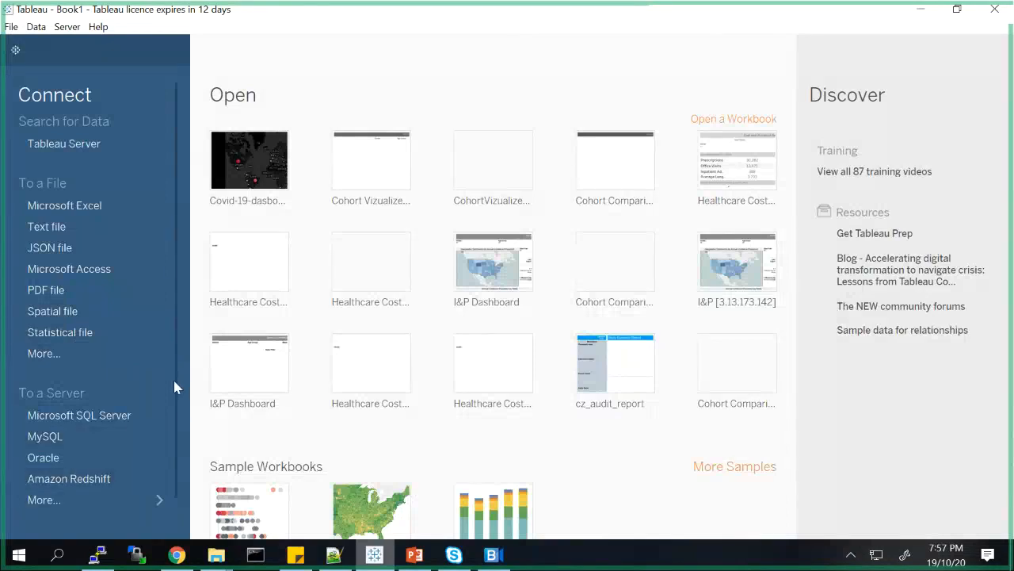
scroll(174, 387, down, 2)
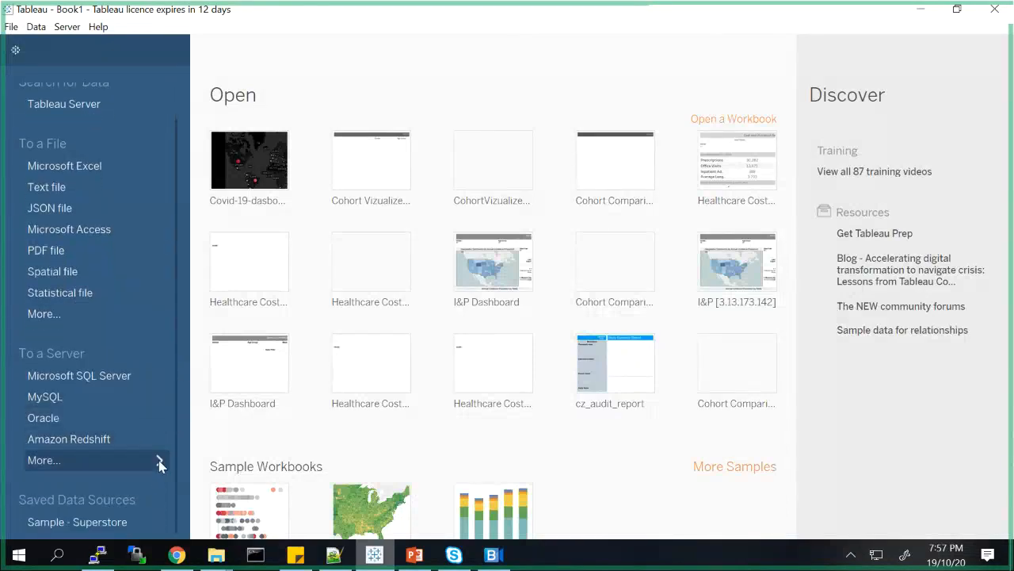
click(158, 459)
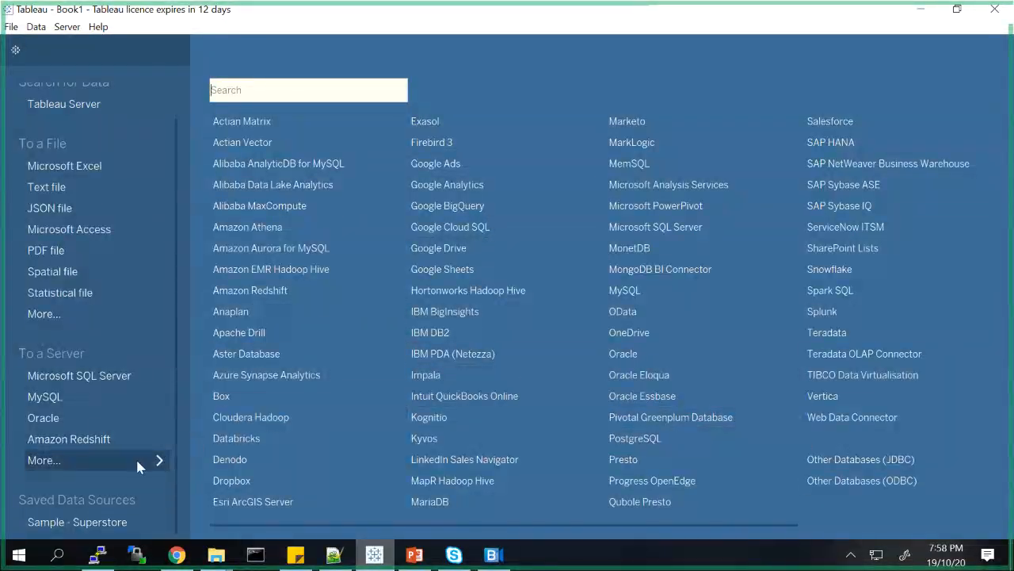
click(88, 462)
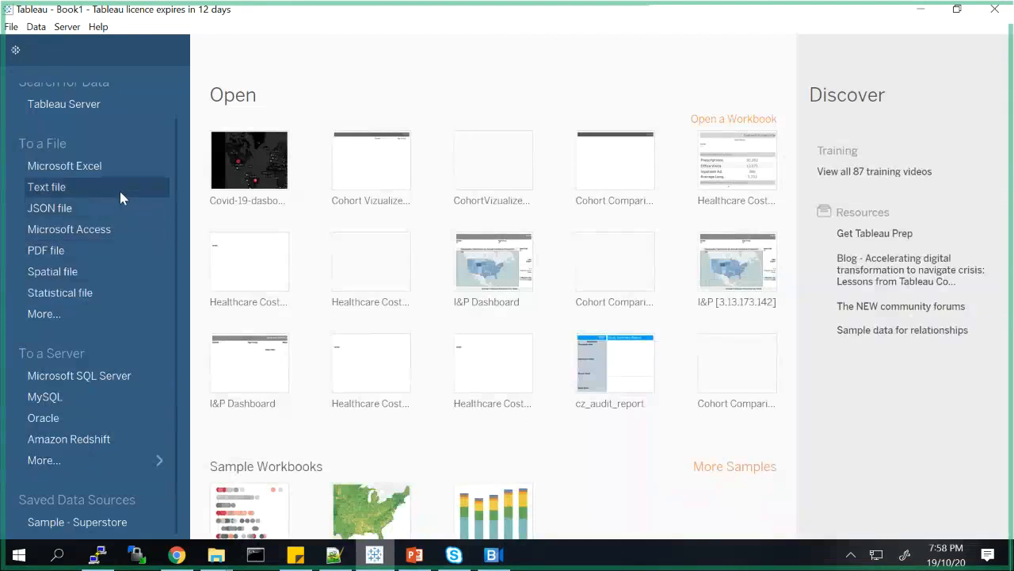
Connect to the covid-19 file in the Desktop's Tableau folder as a text file, with all file types listed.
click(42, 187)
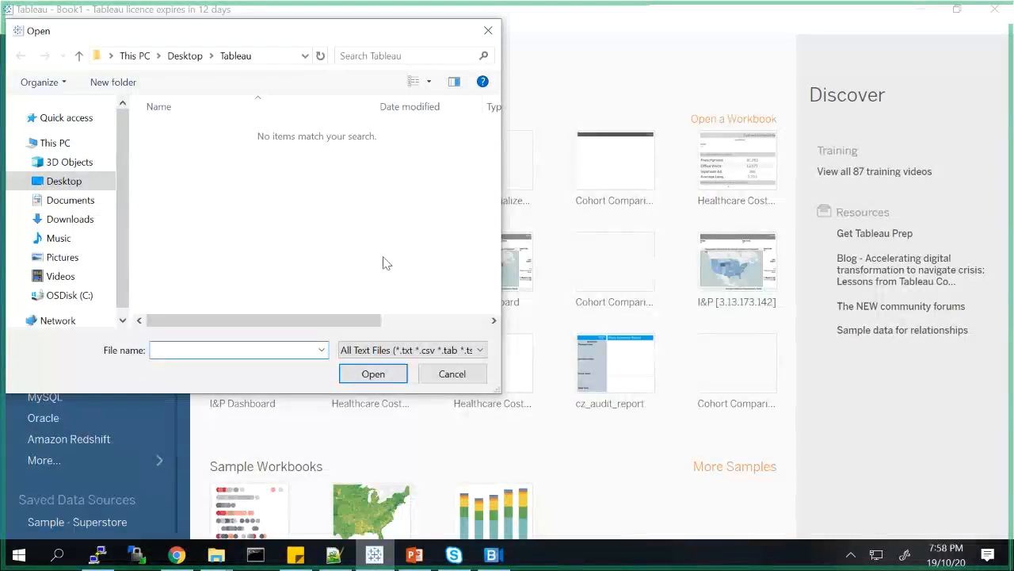
click(414, 349)
click(378, 419)
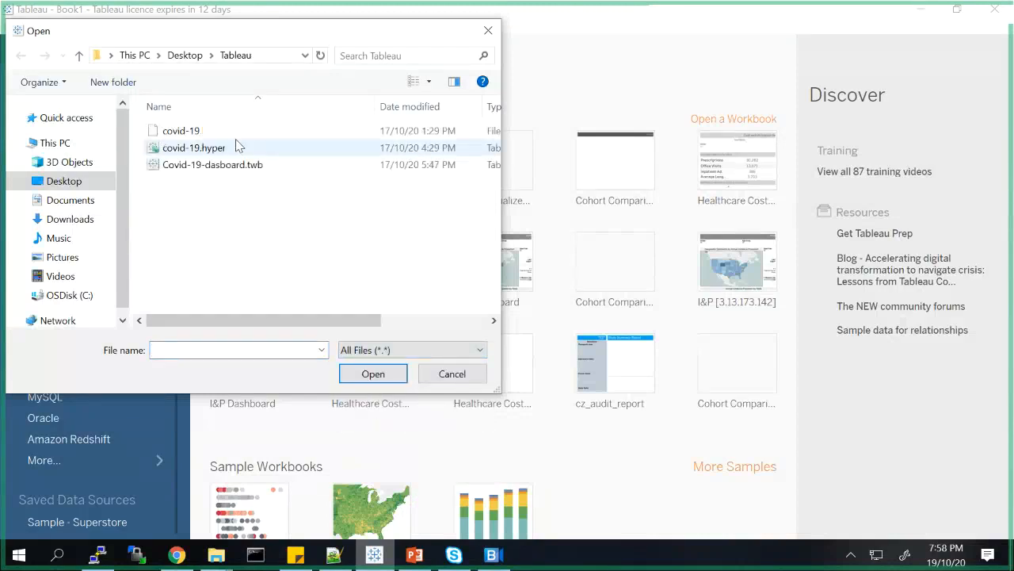
click(195, 131)
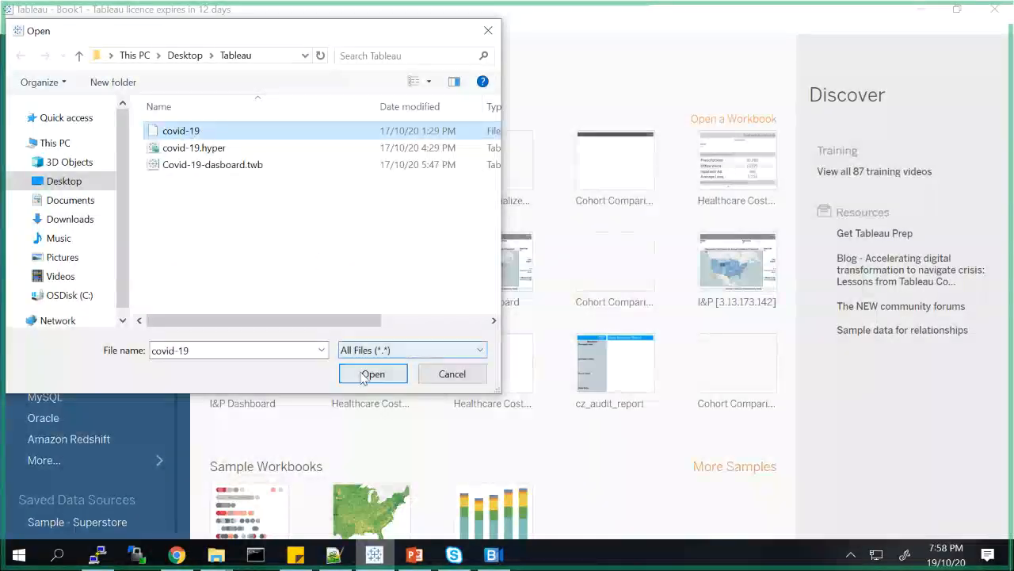
click(363, 378)
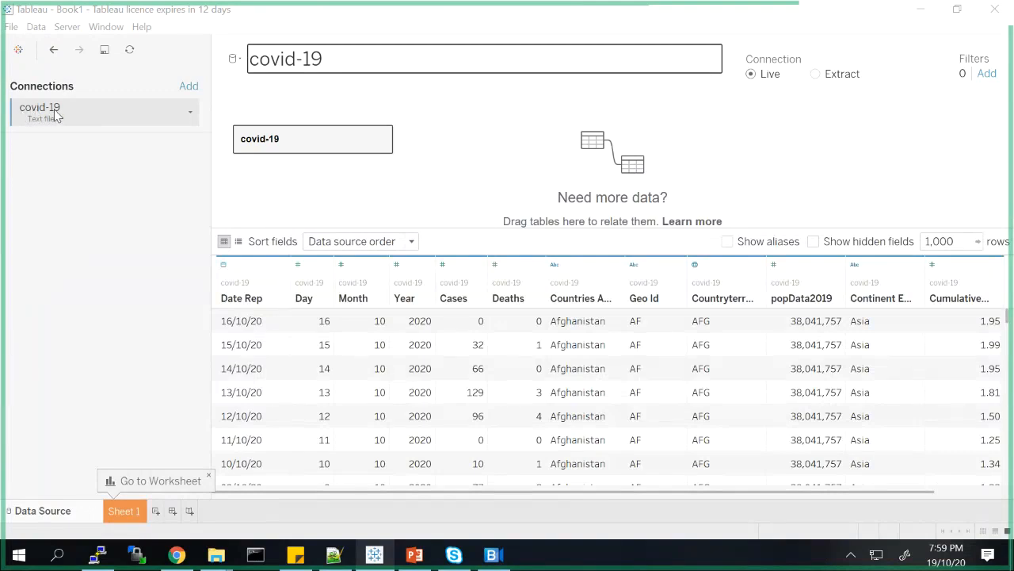
Examine the data source name, the covid-19 table on the canvas and its data preview.
click(361, 55)
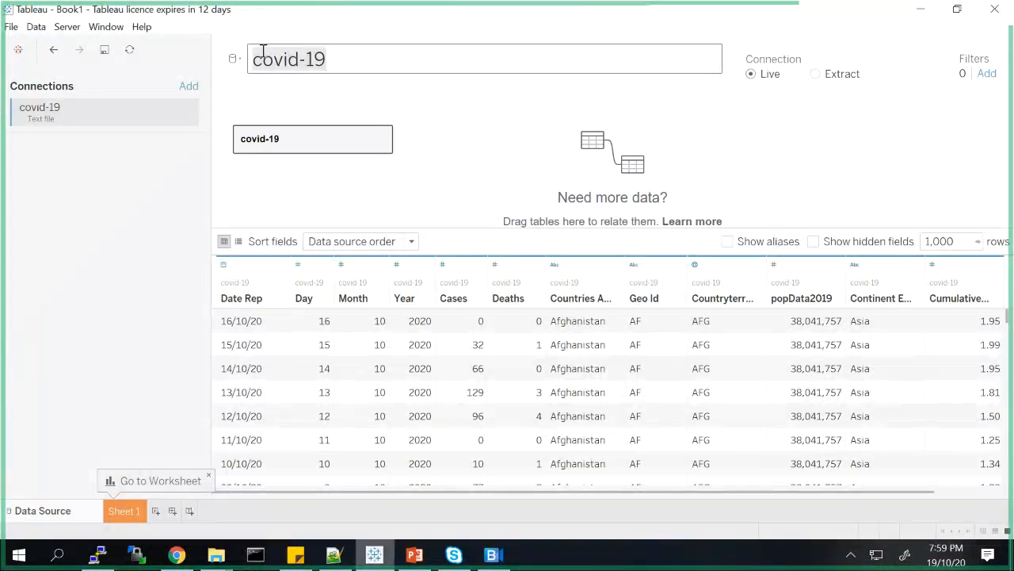
click(326, 57)
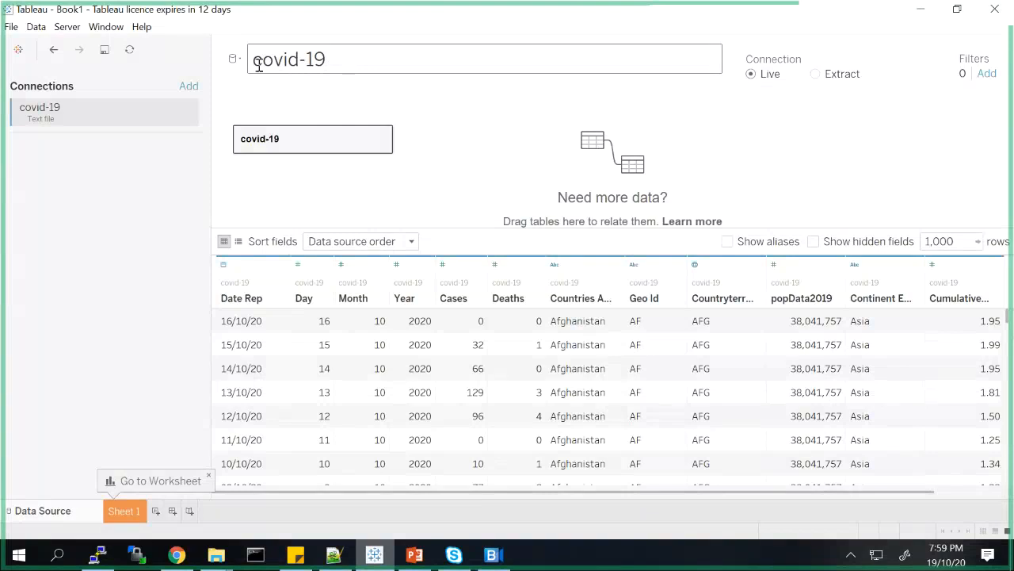
click(466, 80)
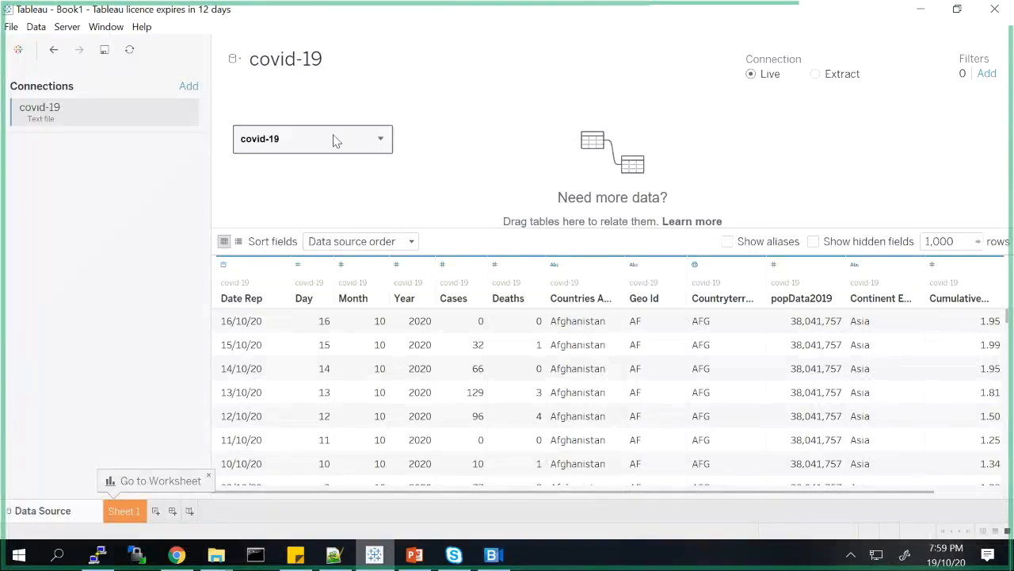
mouse_move(343, 141)
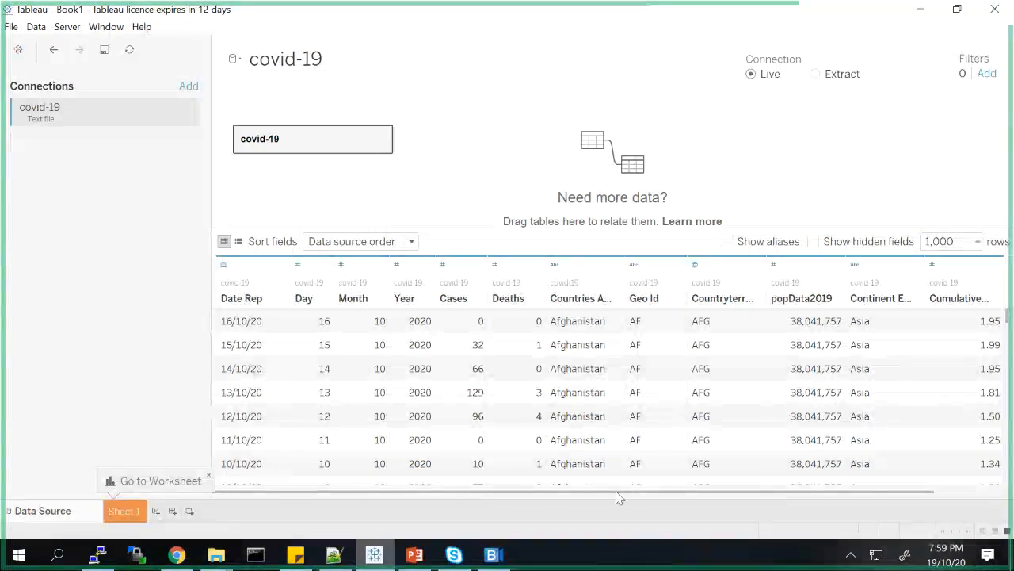
drag(633, 491, 523, 494)
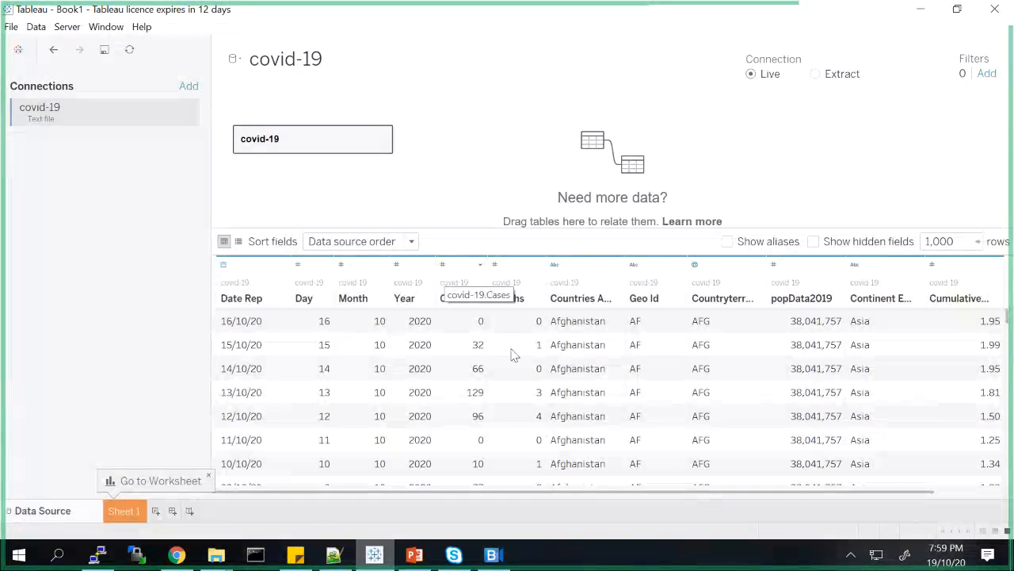
Set the data preview to 1000 rows and look across the covid-19 table's columns.
double_click(956, 245)
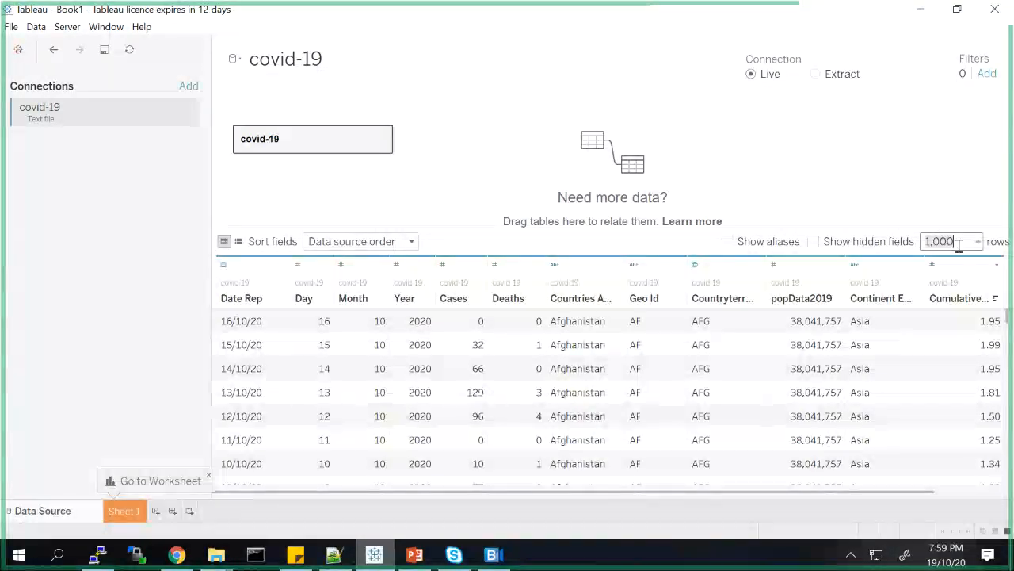
text(1)
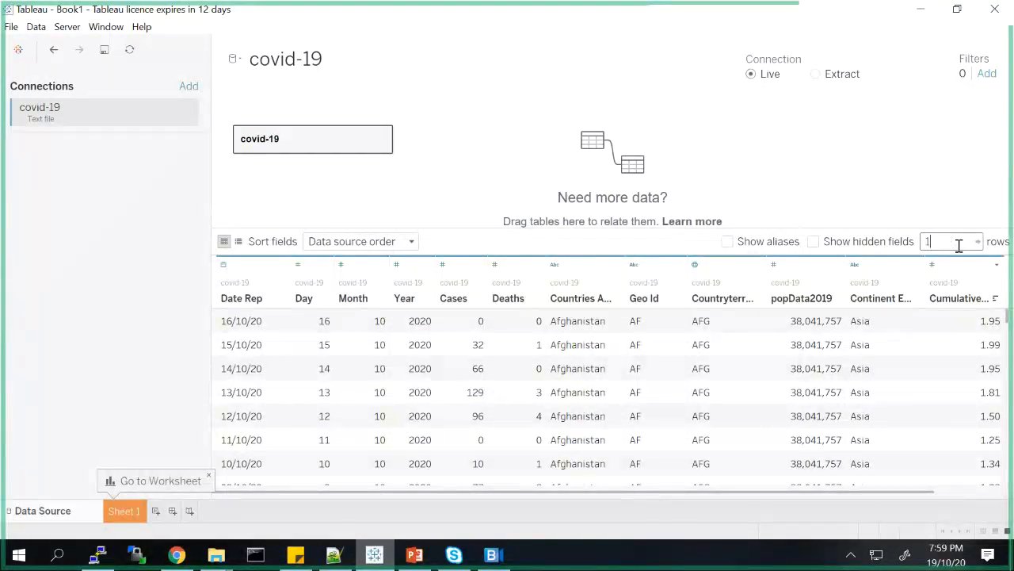
text(000)
key(Return)
drag(808, 498, 844, 496)
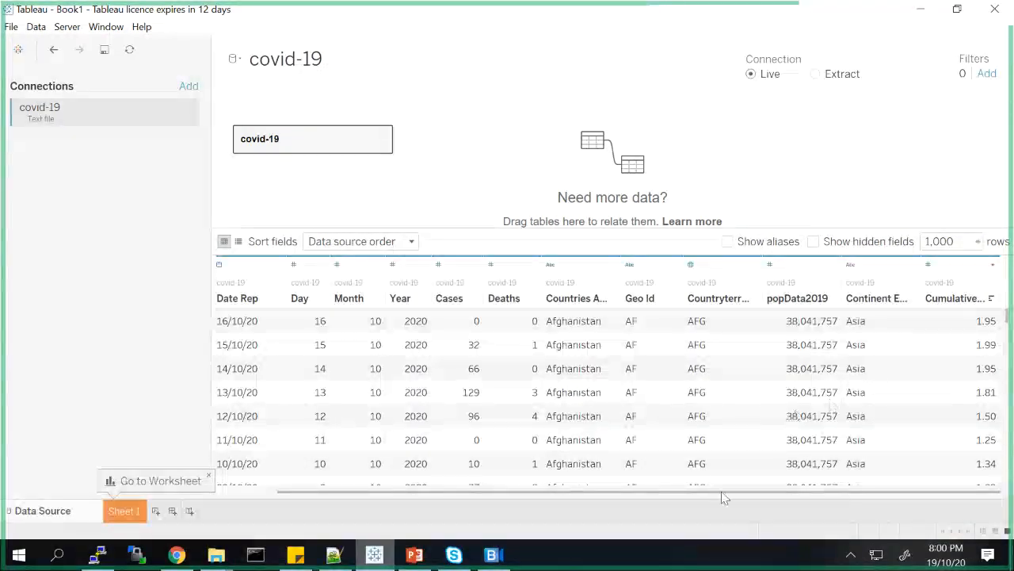
drag(747, 493, 499, 489)
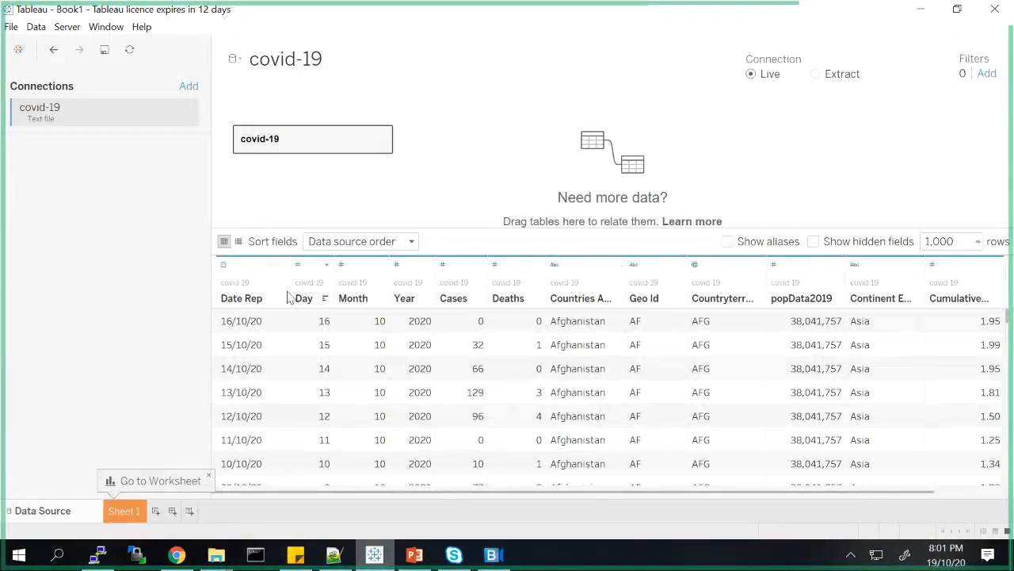
Look at the Date Rep column's field options and its available data types without changing them.
click(283, 265)
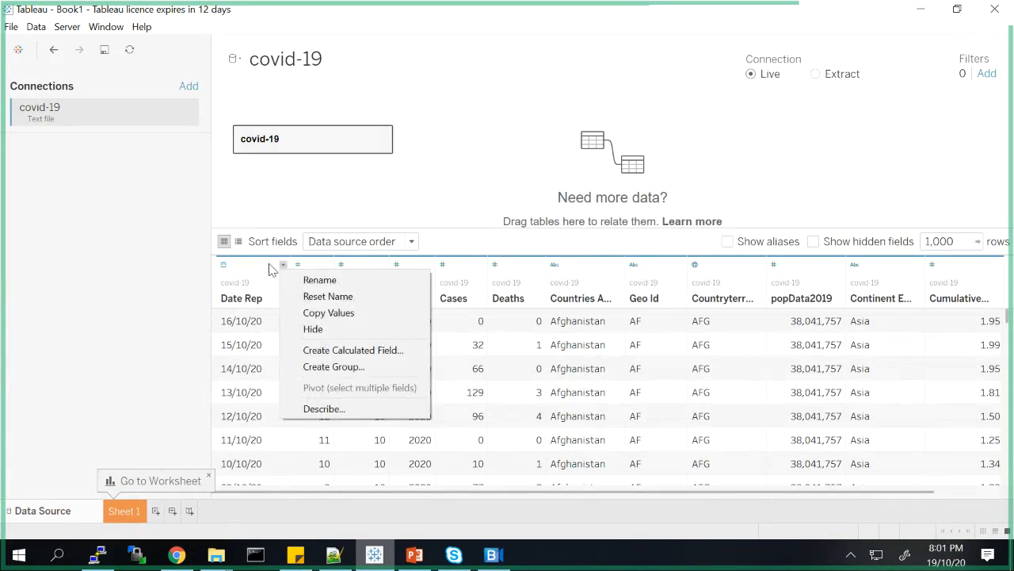
click(265, 271)
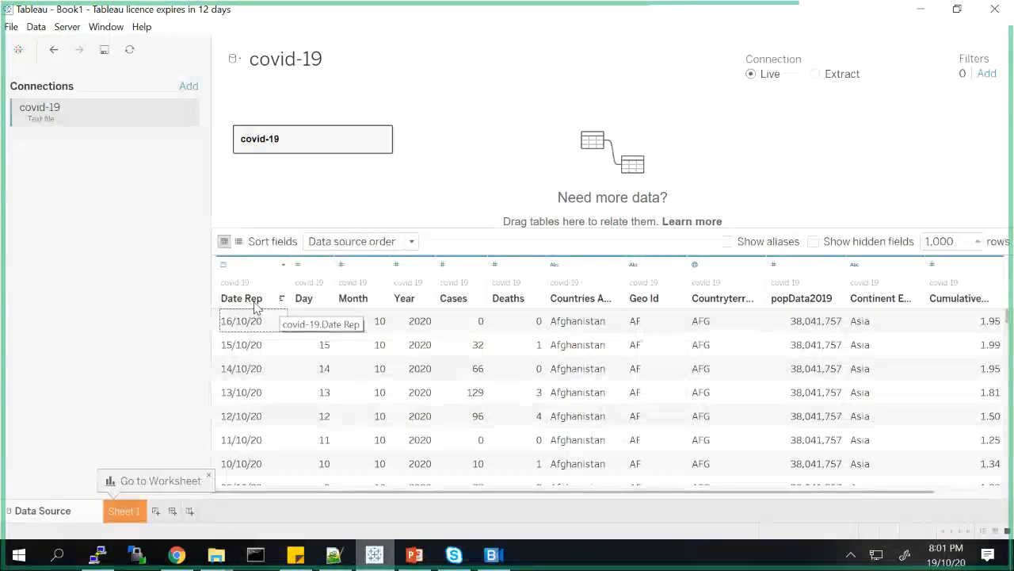
click(267, 290)
click(223, 266)
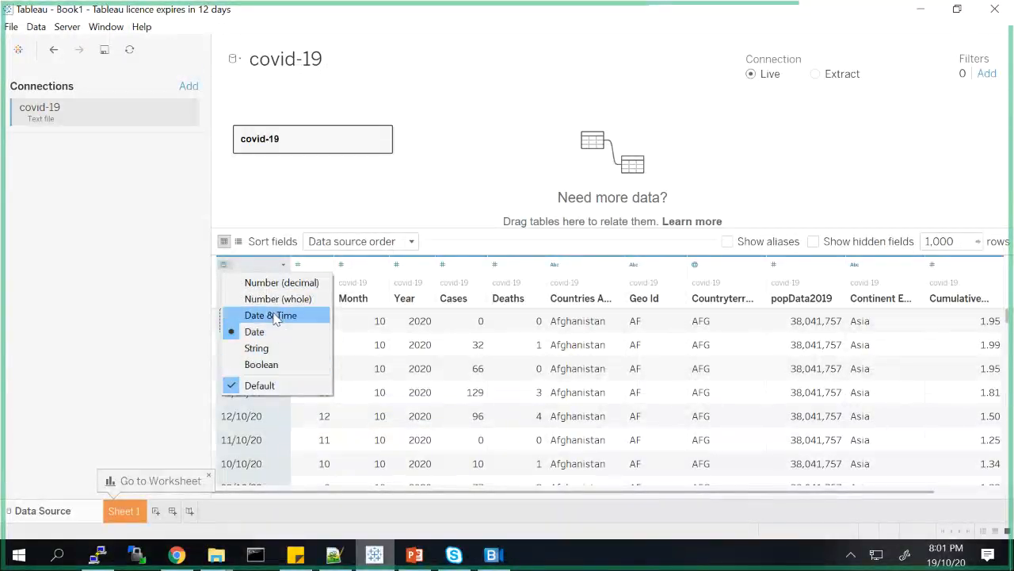
click(198, 300)
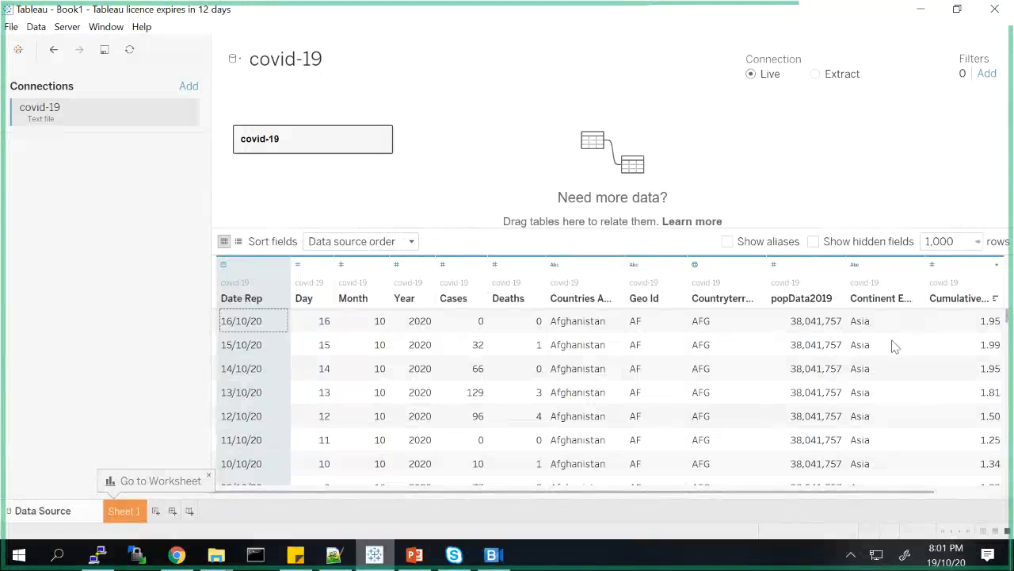
Sort the data preview's fields in A to Z ascending order.
click(365, 244)
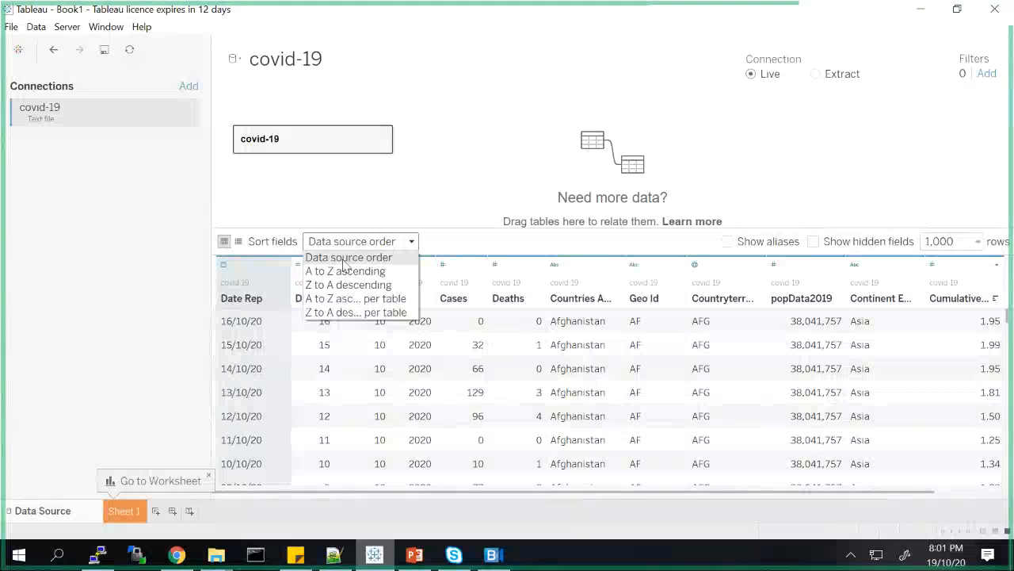
click(347, 271)
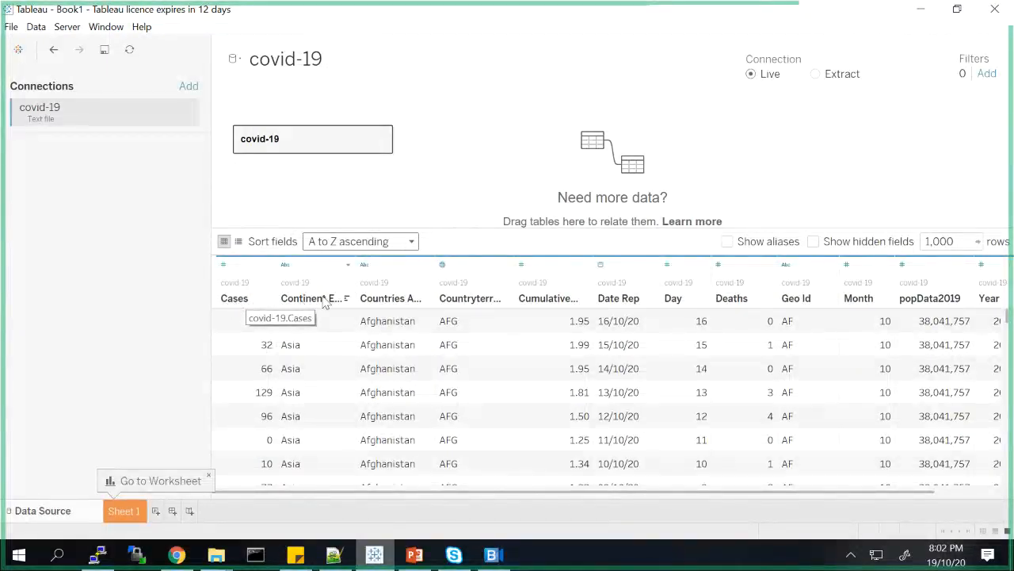
click(369, 245)
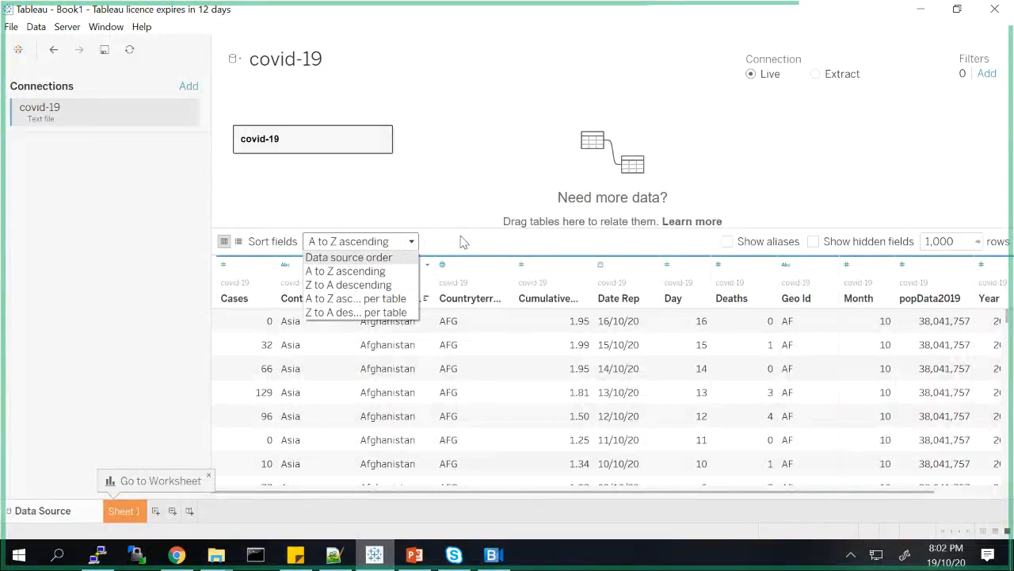
click(332, 271)
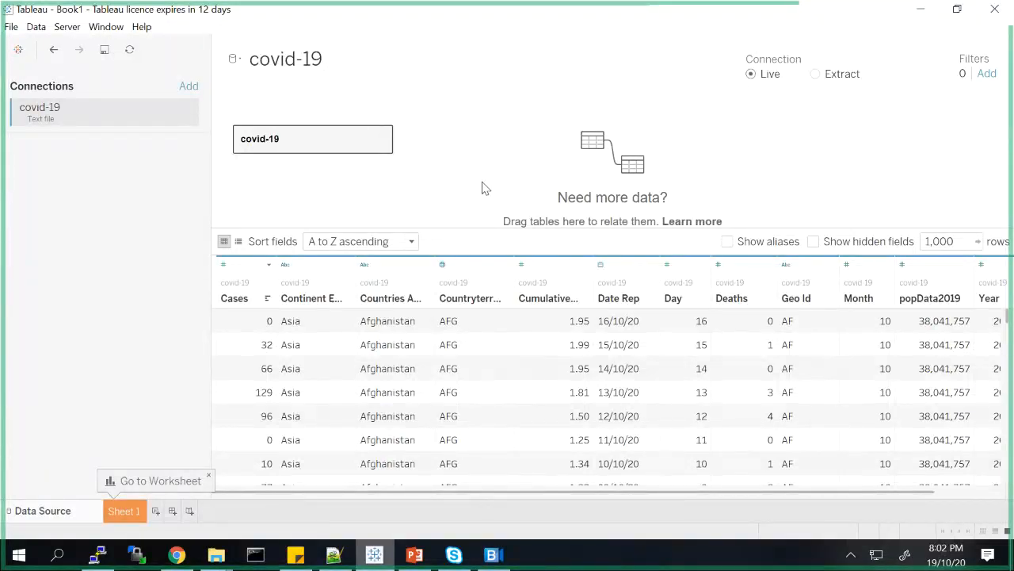
key(Right)
Switch the connection to Extract and save it as covid-19.hyper in the Desktop's Tableau folder, replacing the existing file.
click(816, 75)
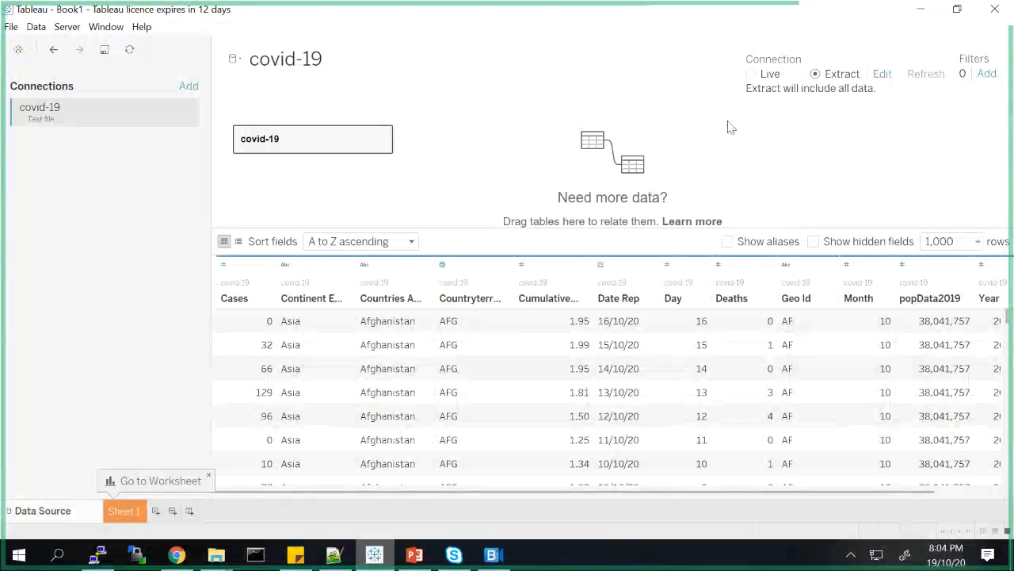
click(122, 512)
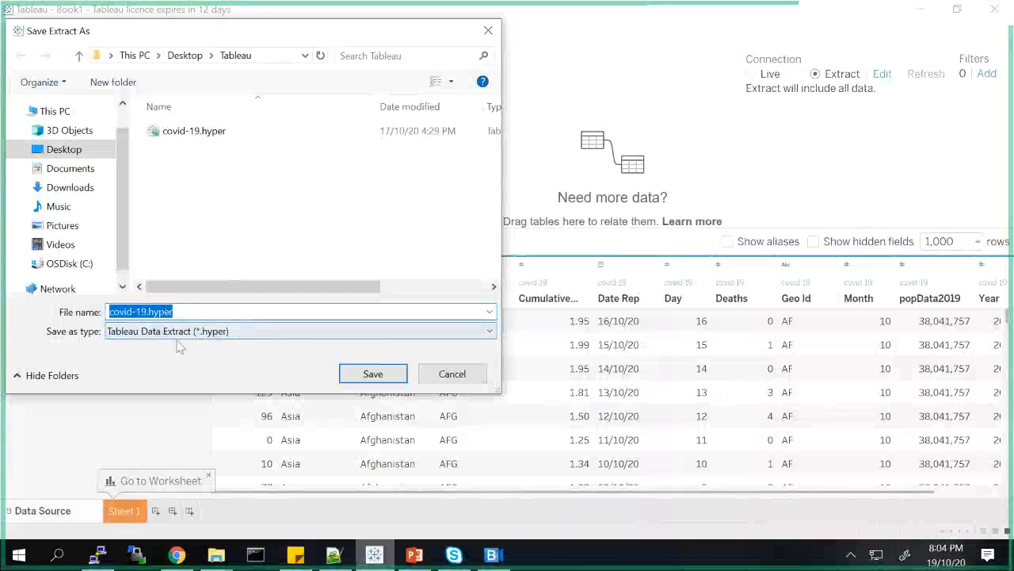
click(372, 374)
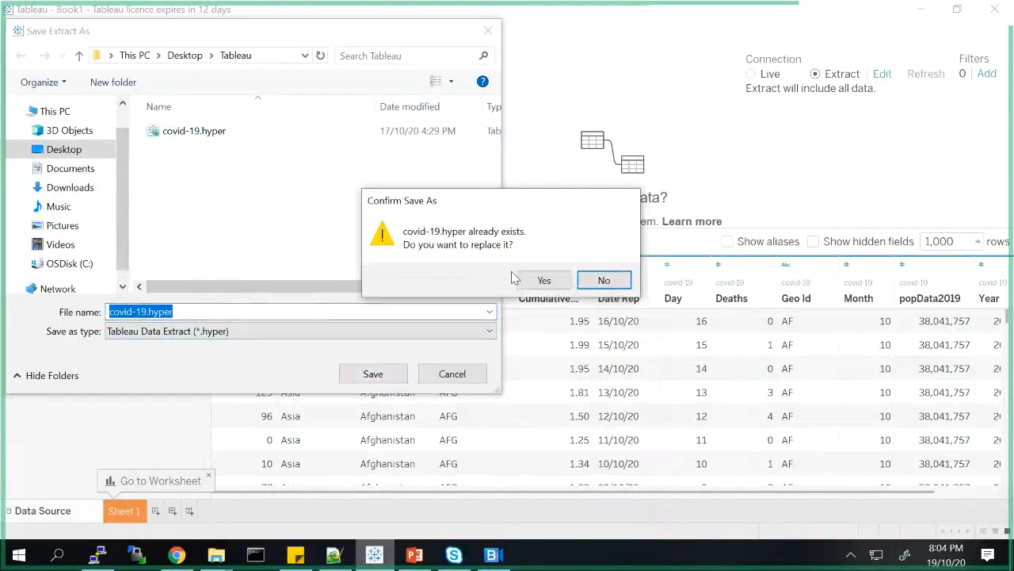
click(532, 281)
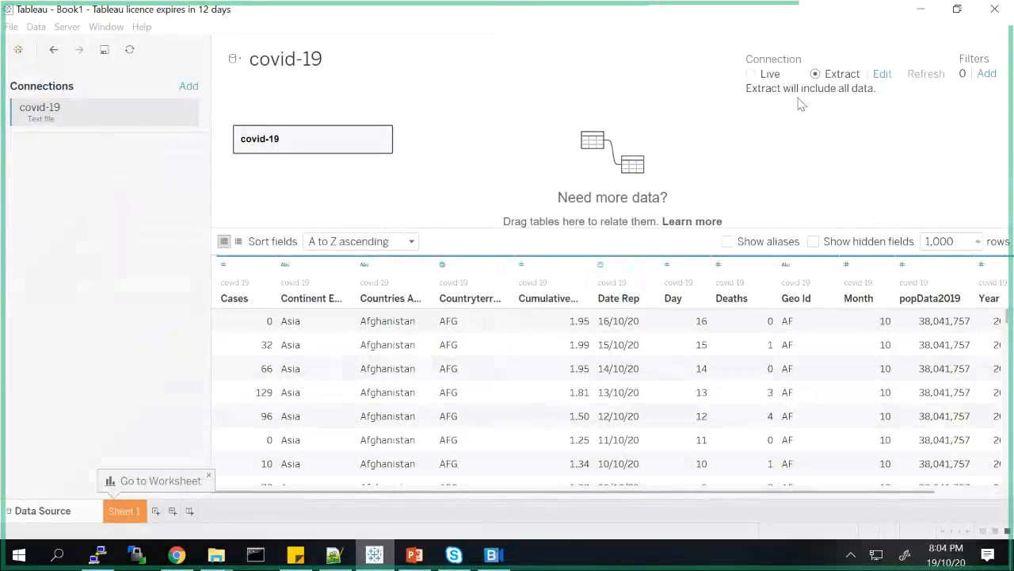
click(72, 512)
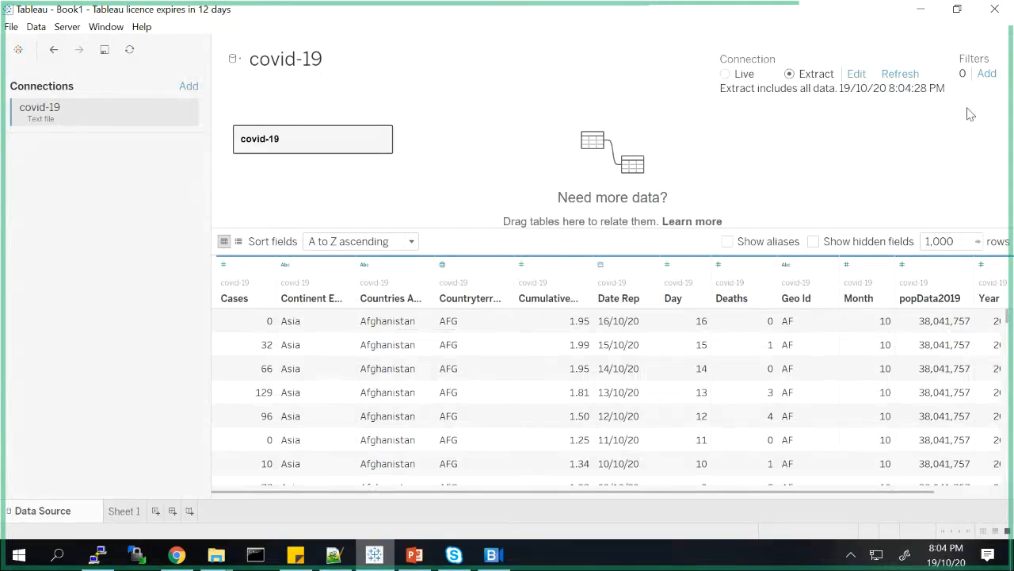
Add a data source filter on Countries And Territories that keeps only India.
click(985, 75)
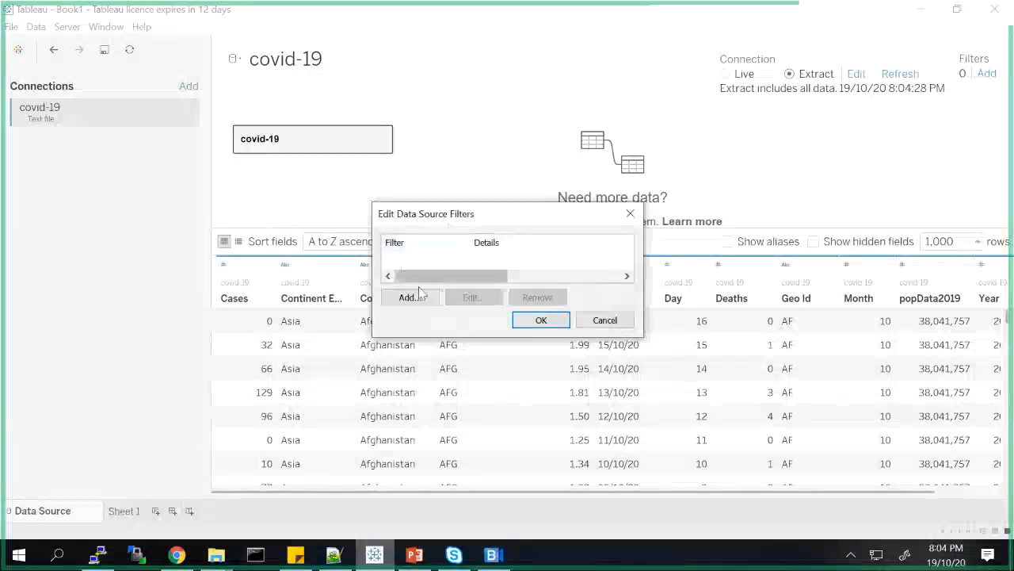
click(407, 297)
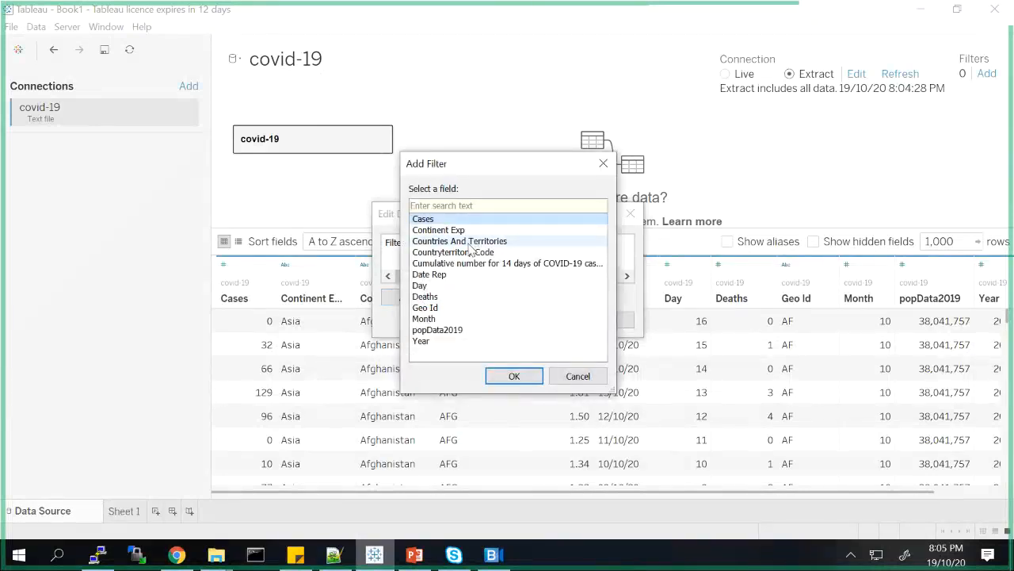
click(493, 217)
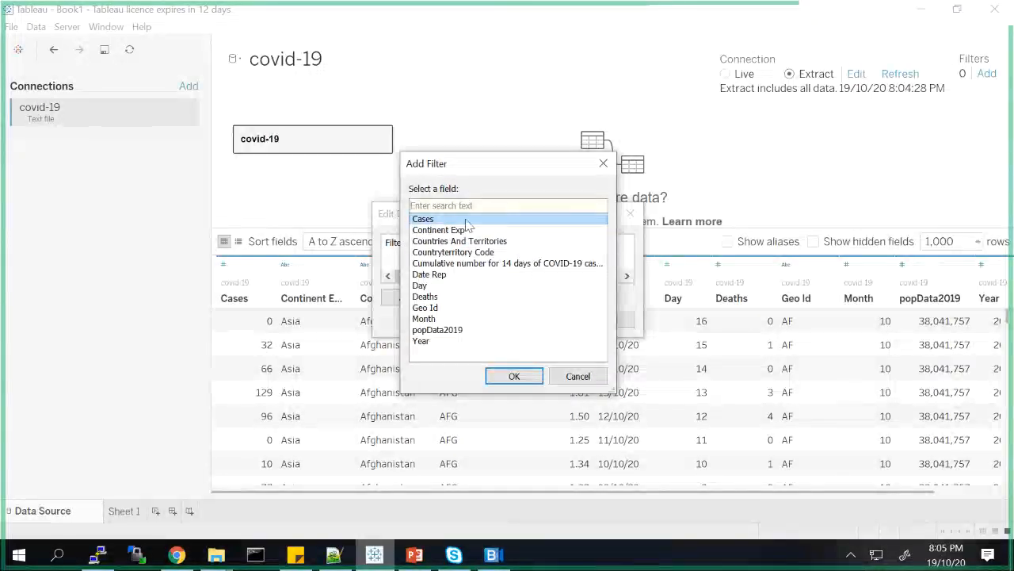
click(460, 242)
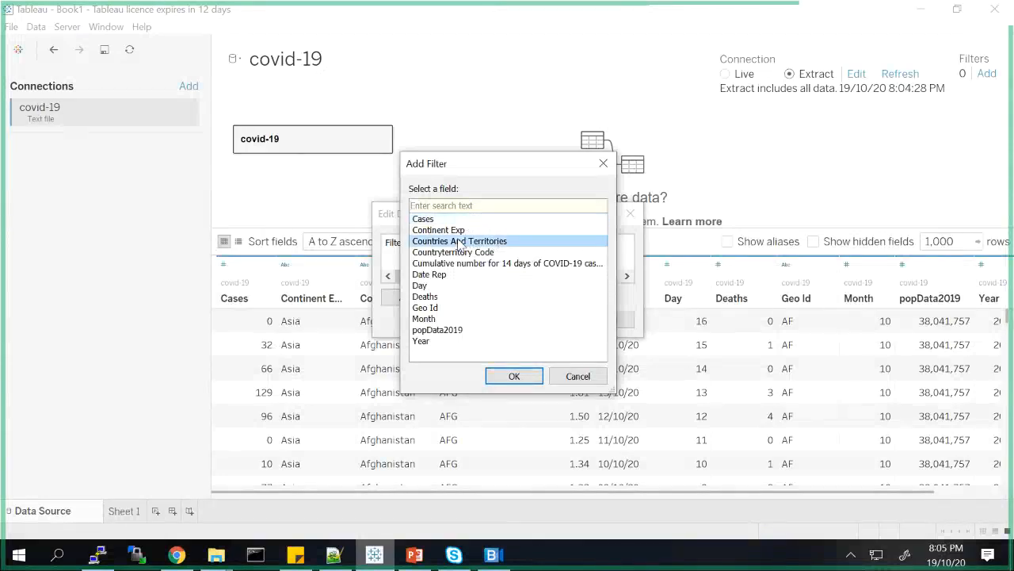
click(513, 377)
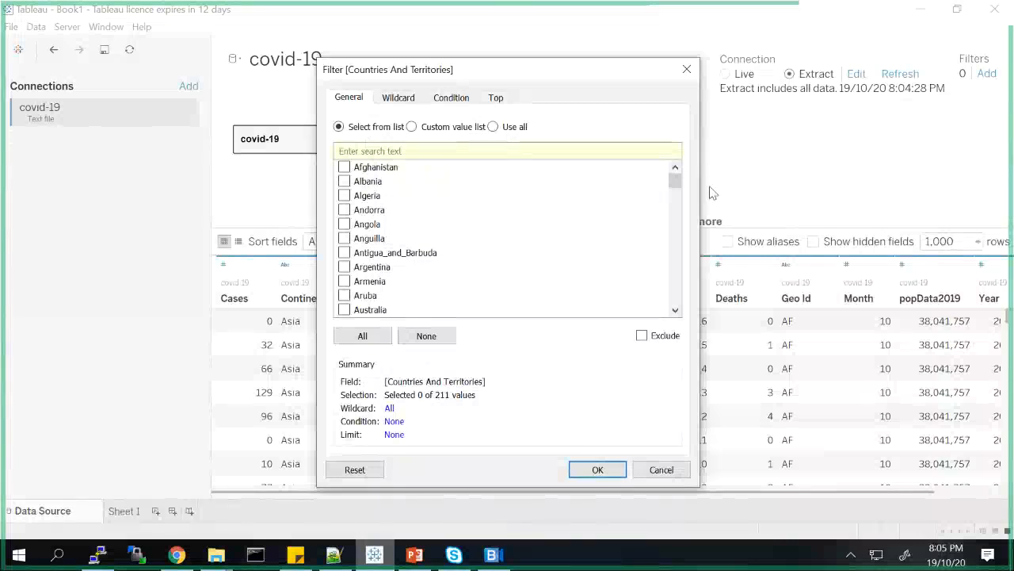
mouse_move(674, 180)
mouse_down()
mouse_move(682, 297)
mouse_move(674, 170)
mouse_up()
click(532, 147)
text(india)
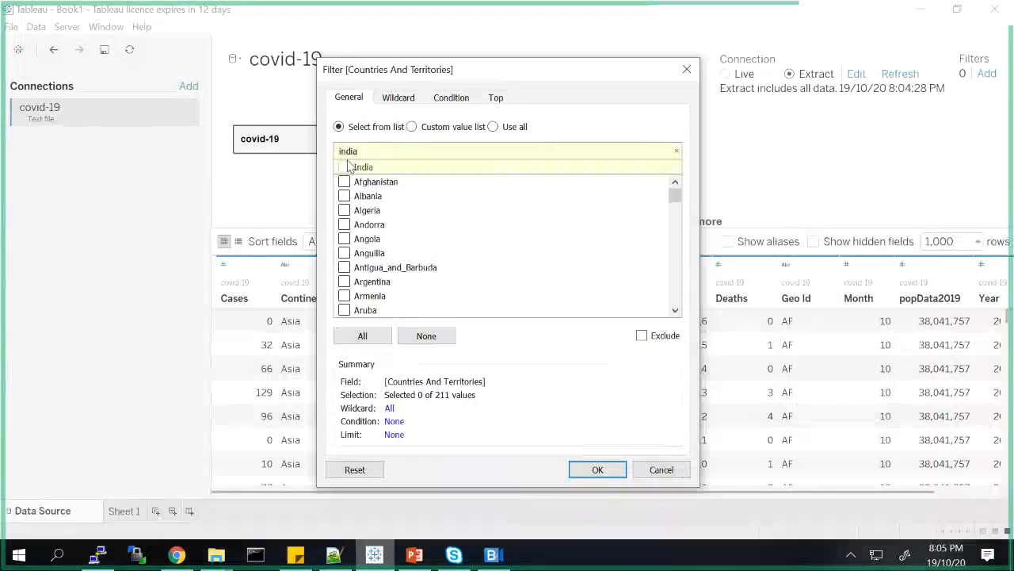
click(345, 167)
click(598, 470)
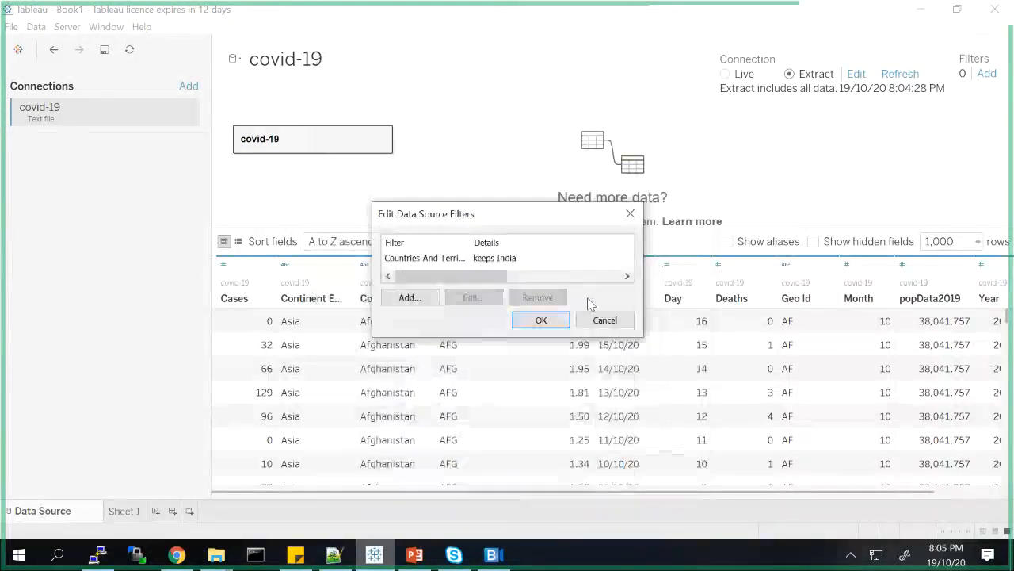
click(542, 319)
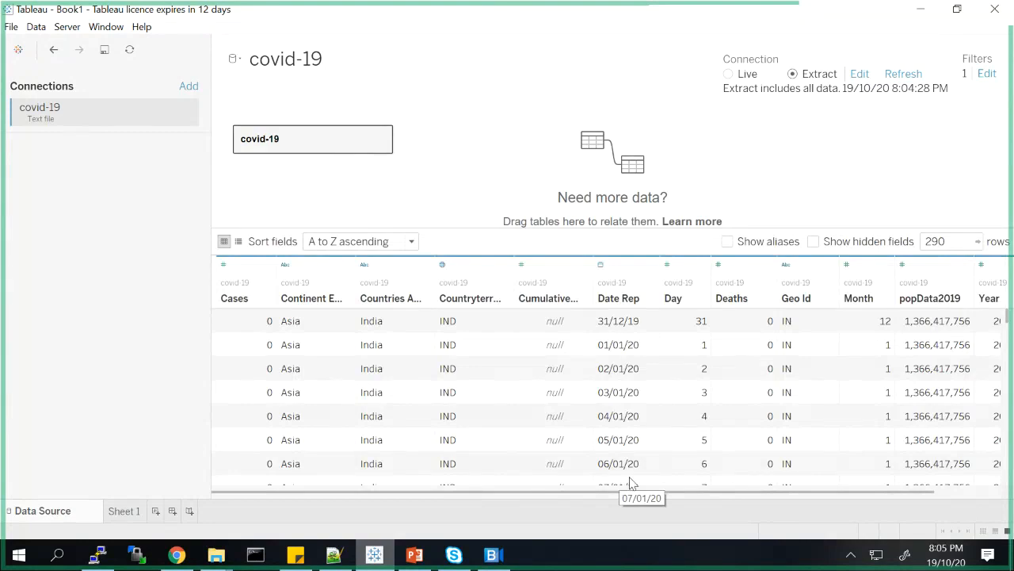
Remove the Countries And Territories filter from the data source.
click(987, 73)
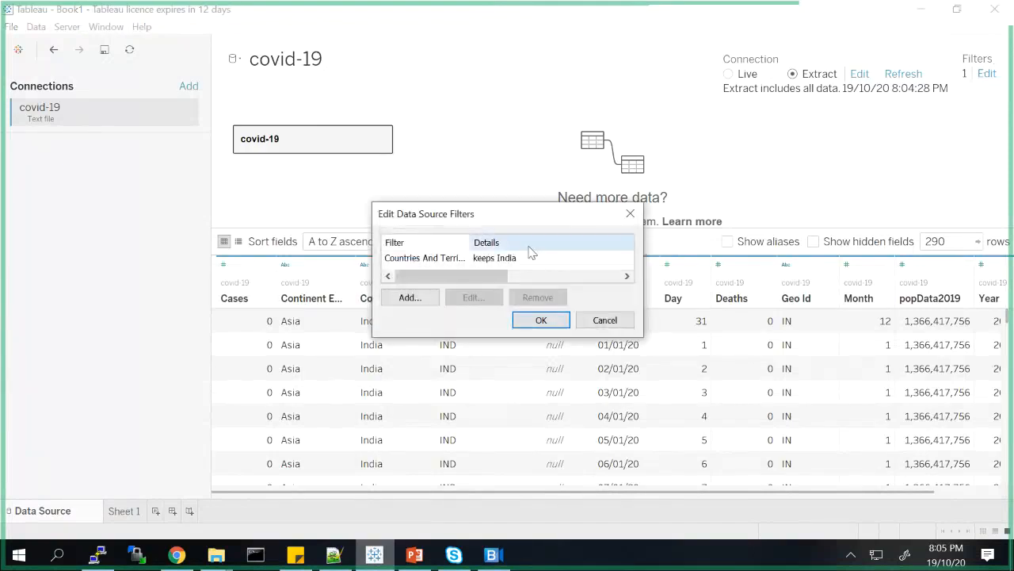
click(482, 261)
click(537, 297)
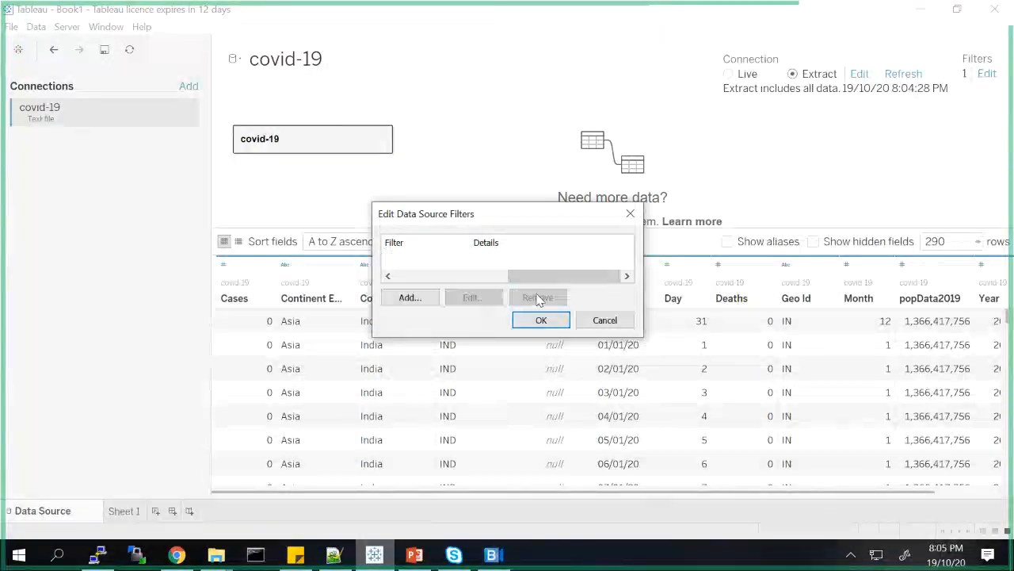
click(540, 319)
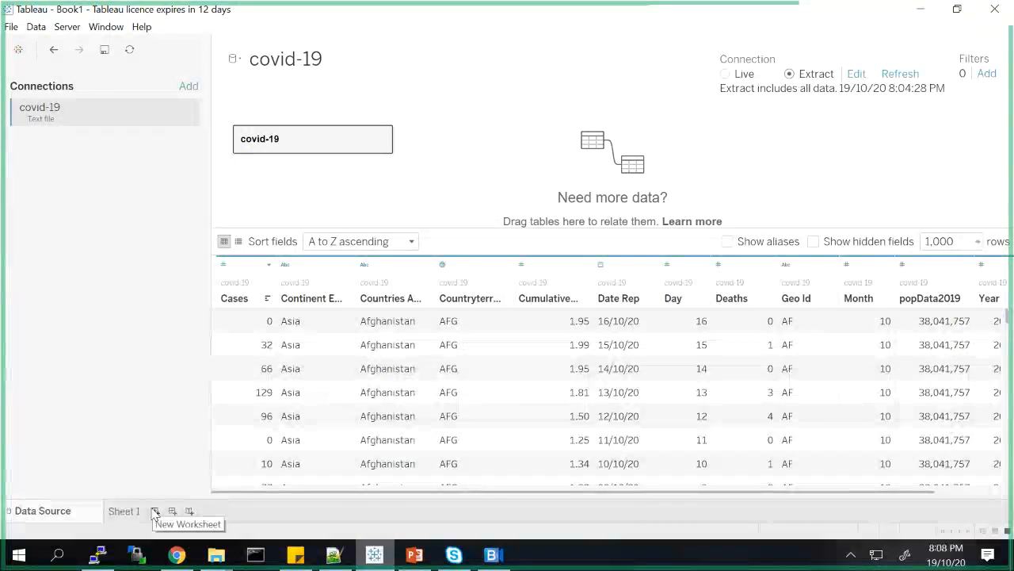
Open Sheet 1 and examine its dimensions and measures, including Measure Names and Measure Values.
click(127, 511)
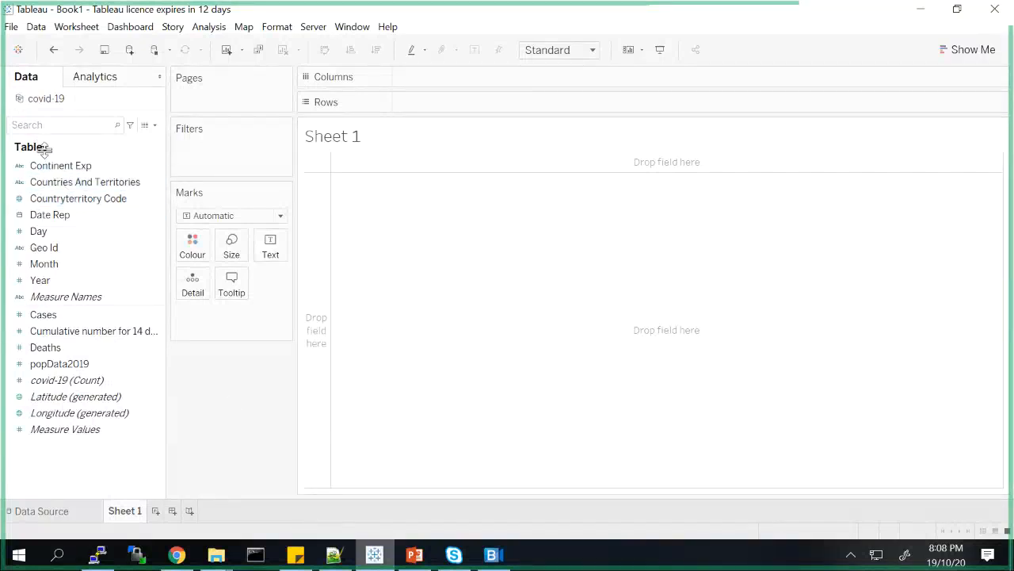
drag(48, 198, 48, 210)
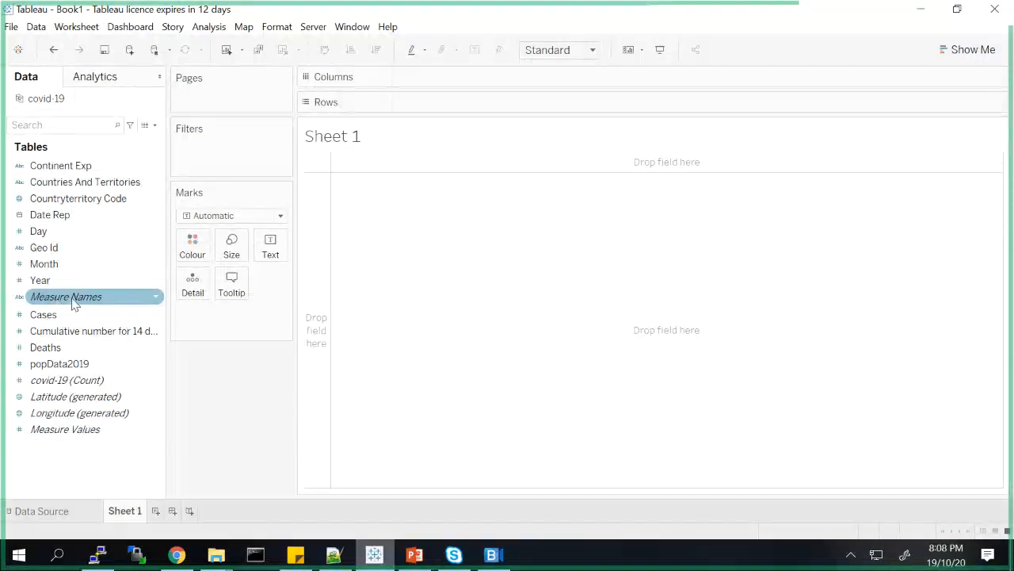
drag(67, 300, 77, 300)
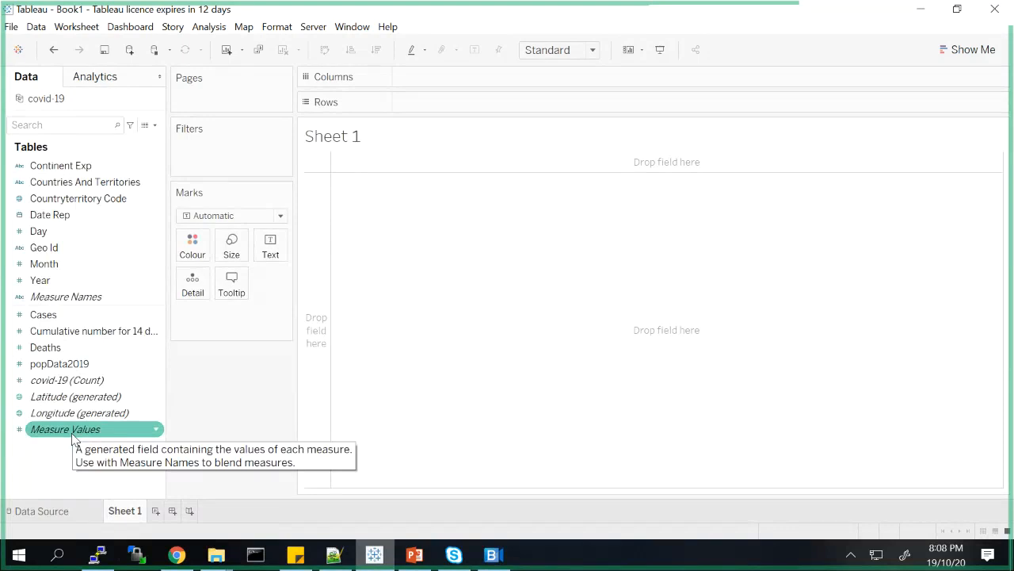
Look at the Year field's options and the chart types offered by Show Me without applying any.
right_click(89, 282)
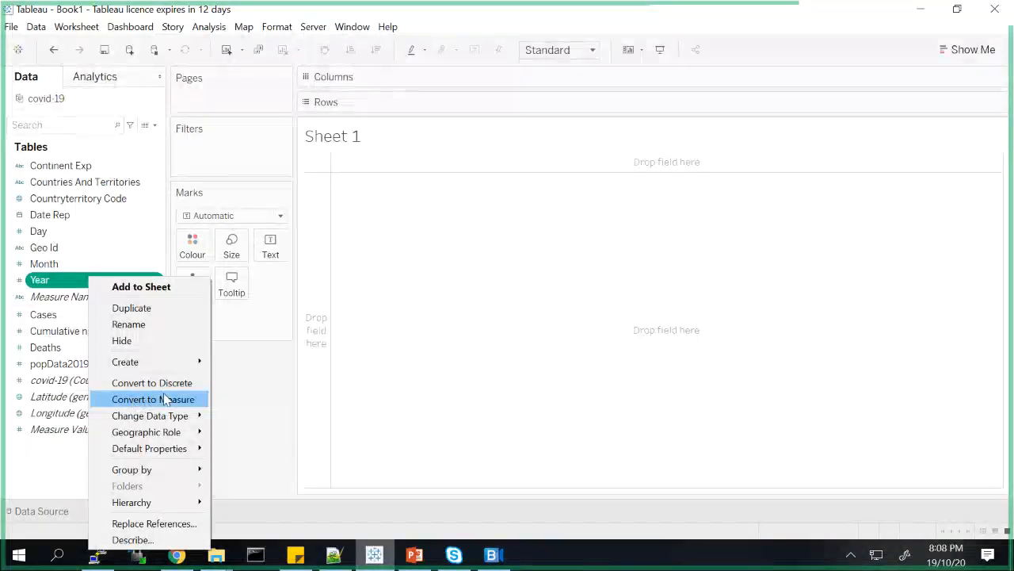
click(63, 284)
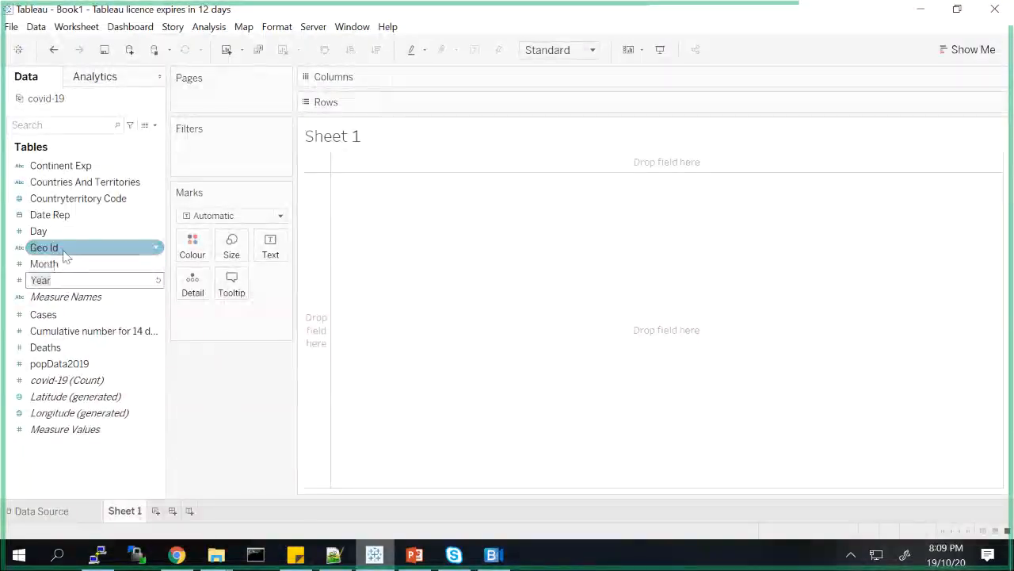
click(67, 264)
ctrl+click(63, 233)
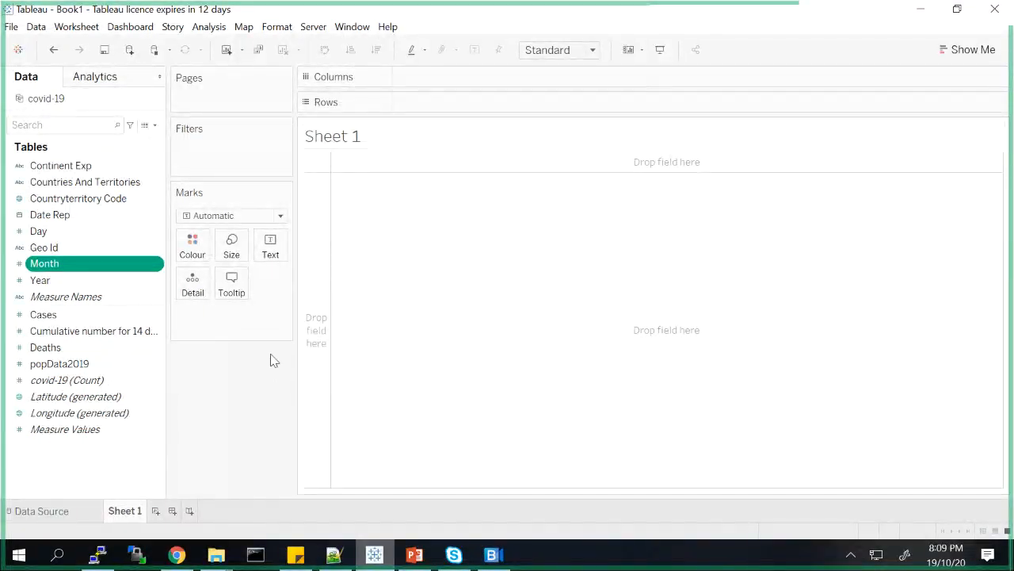
click(974, 51)
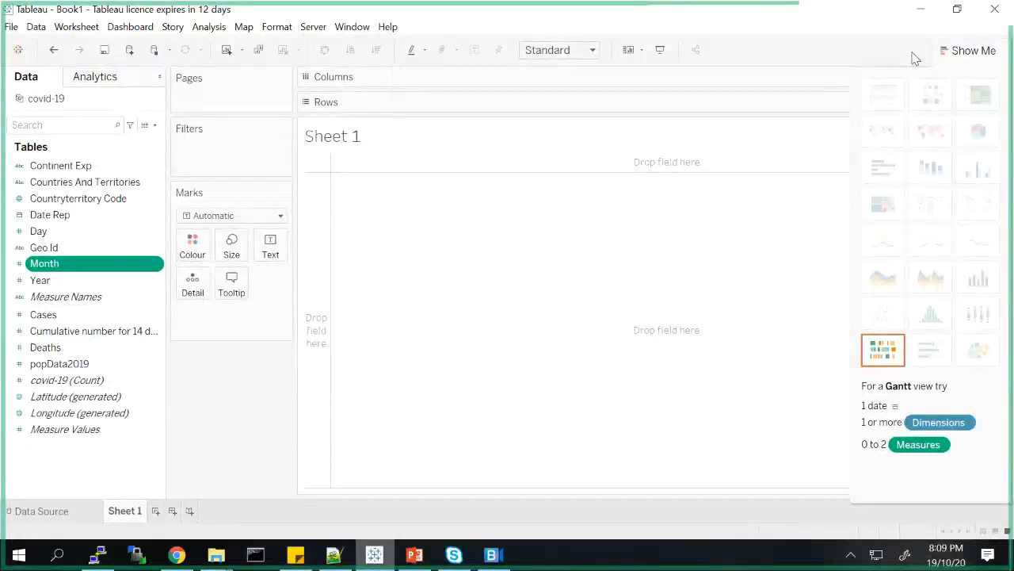
click(968, 50)
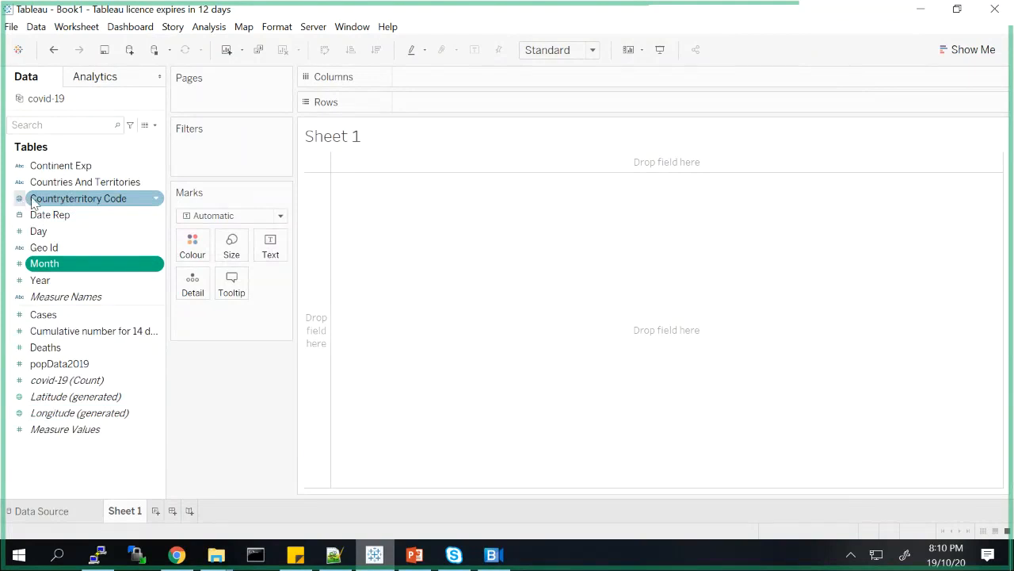
Place Latitude (generated) and Longitude (generated) on Rows in Sheet 1.
click(76, 401)
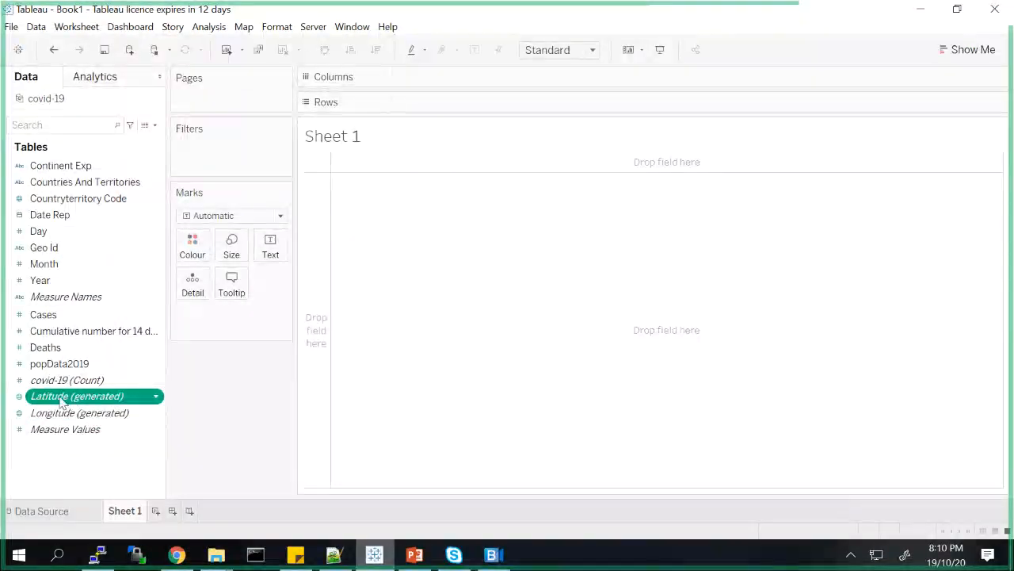
drag(62, 403, 452, 102)
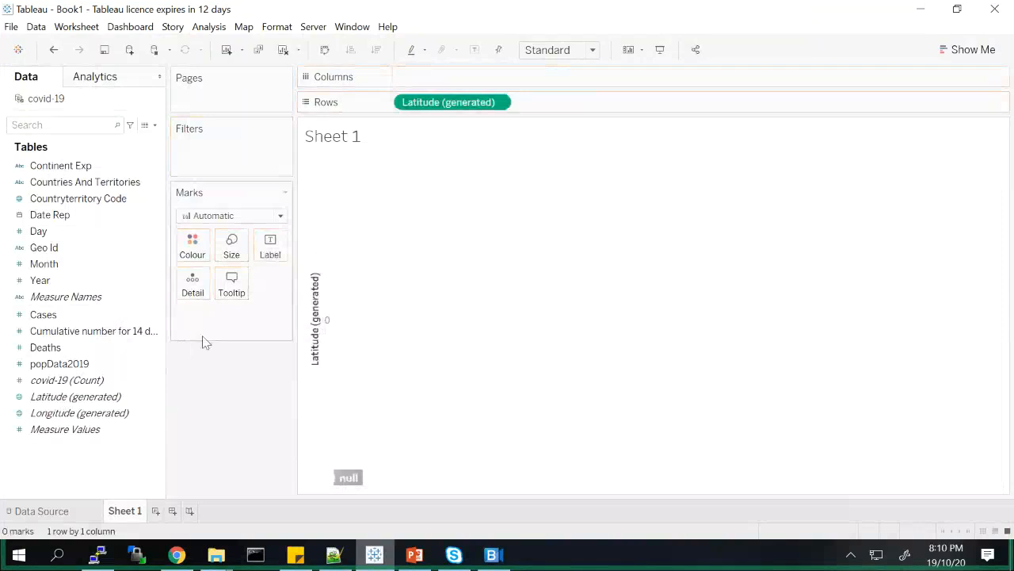
click(85, 416)
drag(86, 419, 592, 105)
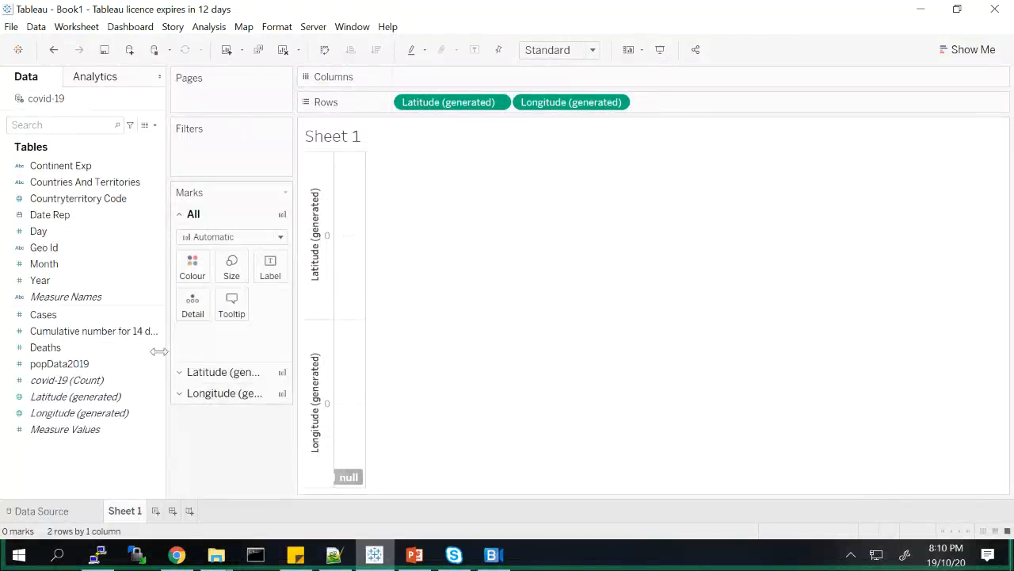
Add Cases to the colour of the marks in Sheet 1 and convert the view to a symbol map.
click(48, 316)
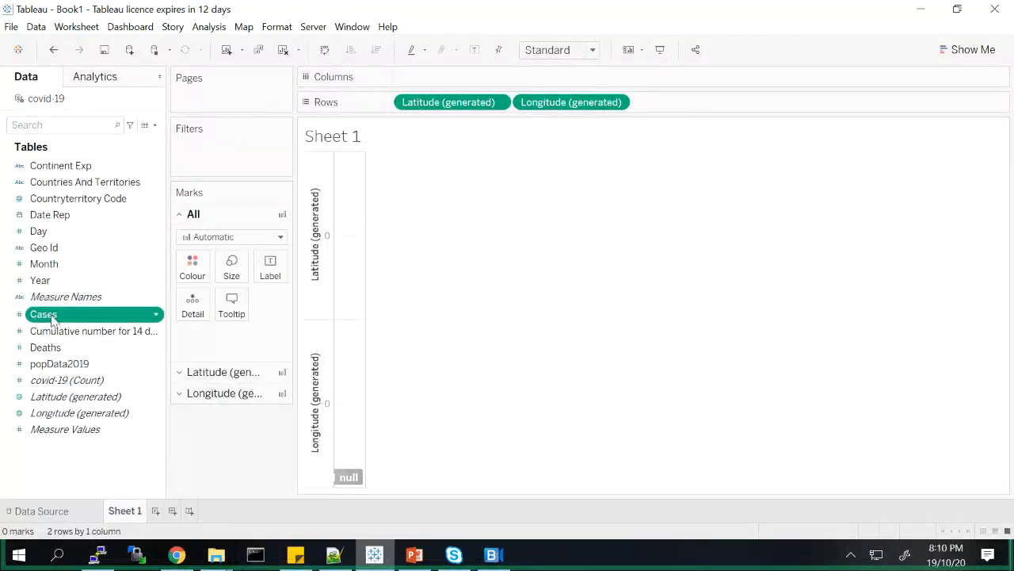
drag(52, 317, 199, 271)
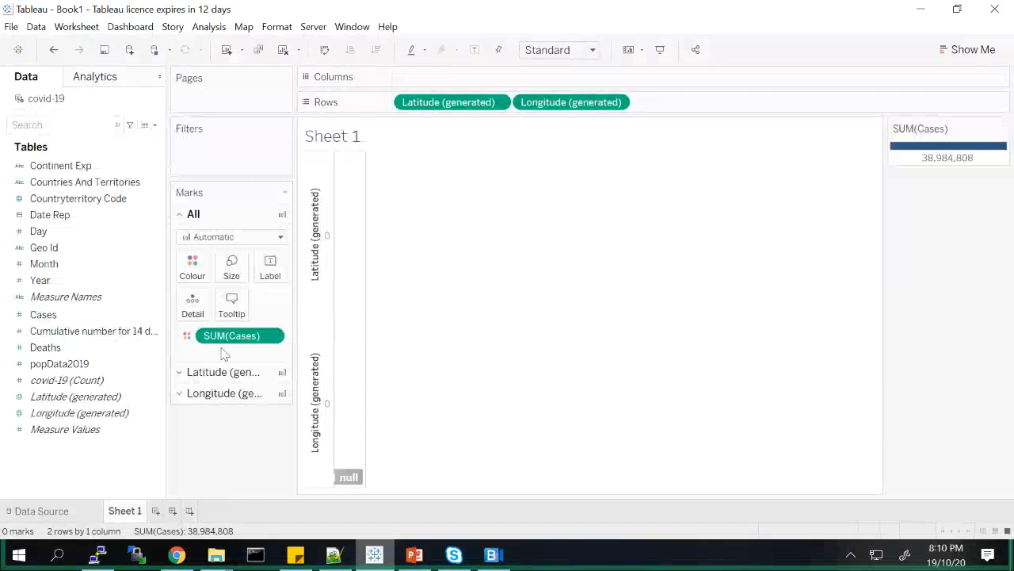
click(970, 51)
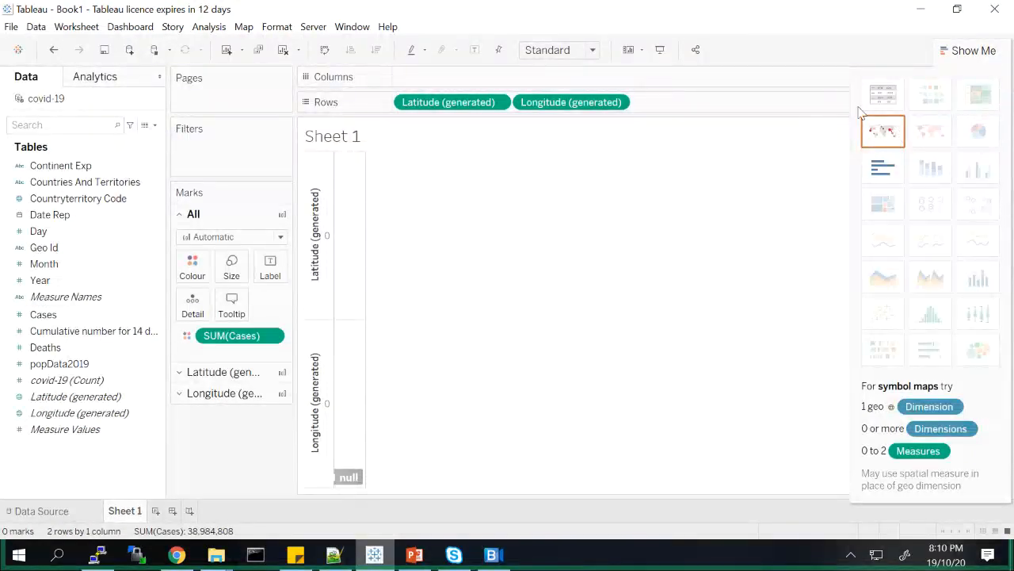
click(878, 133)
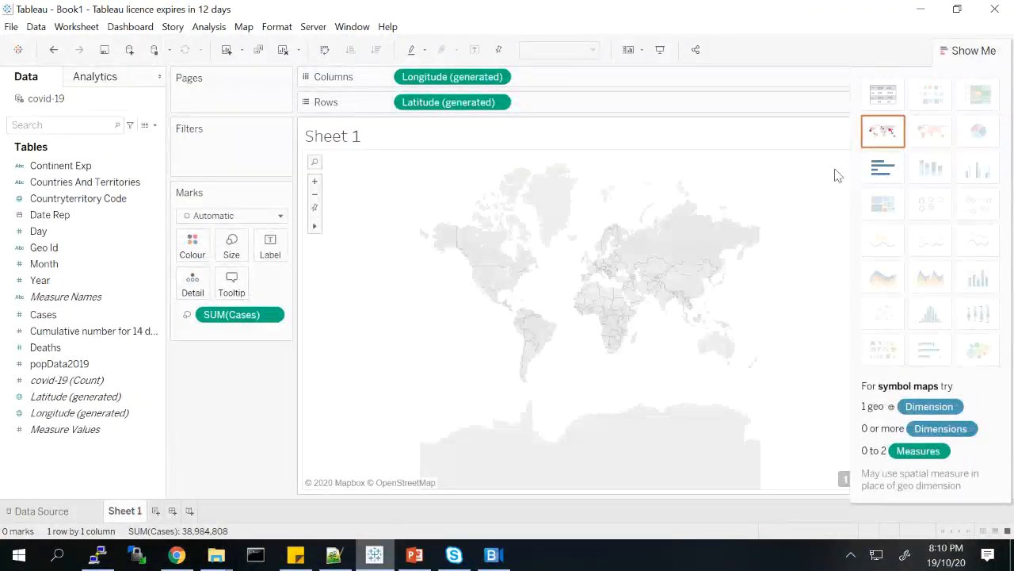
click(960, 50)
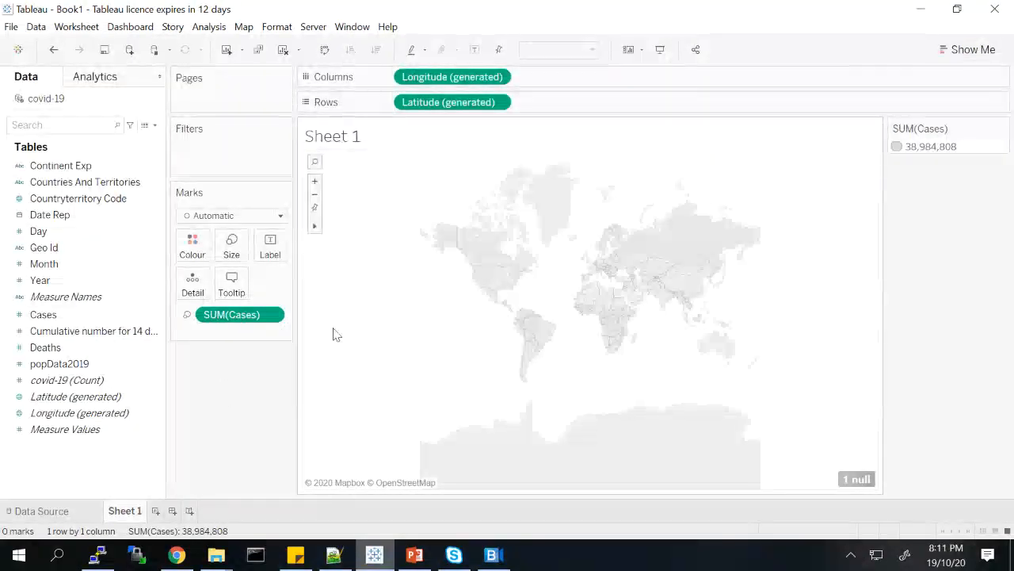
click(973, 50)
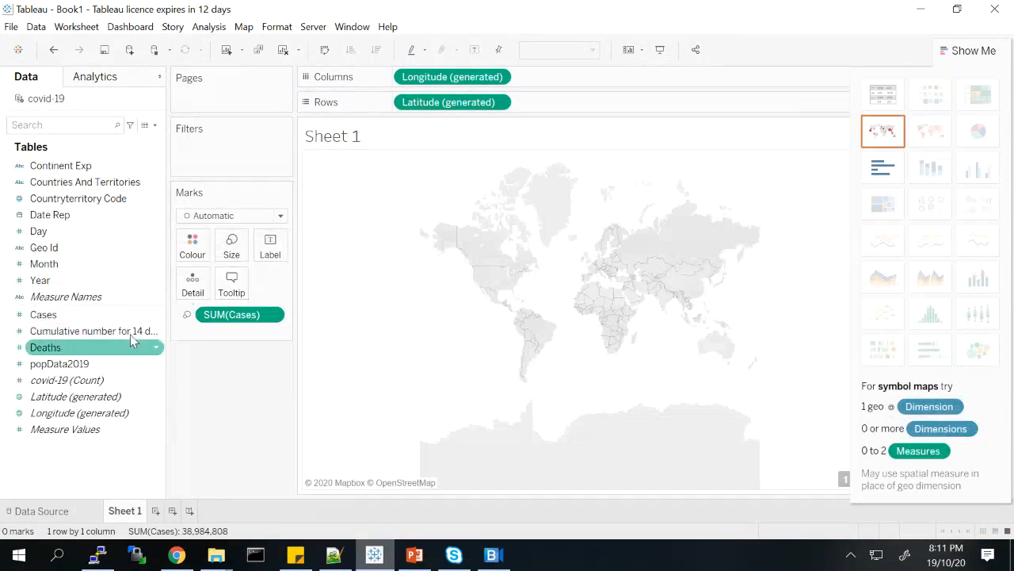
Examine the world map at closer and wider zoom levels and reapply the symbol map.
drag(29, 325, 349, 268)
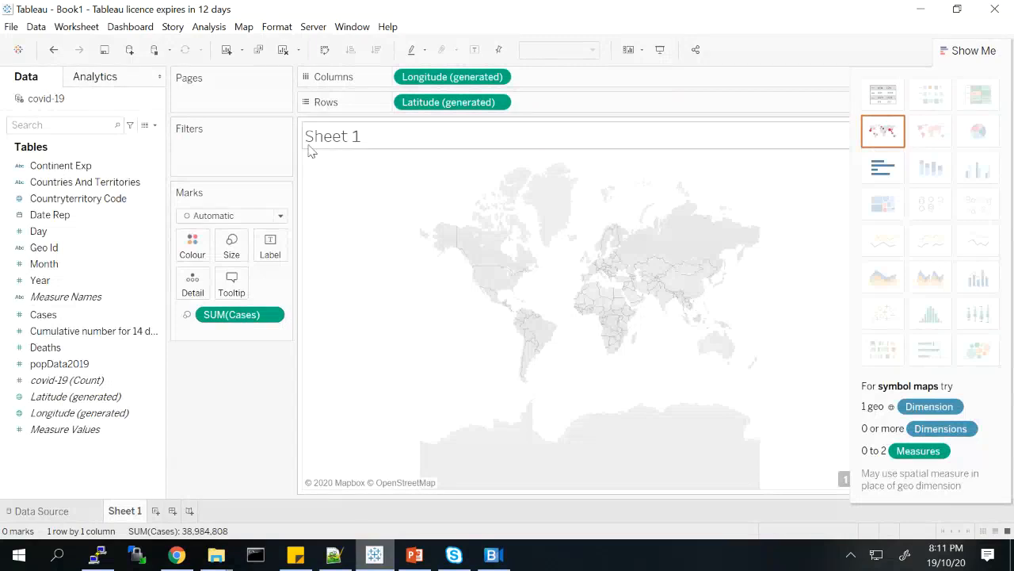
click(317, 183)
click(316, 182)
click(317, 182)
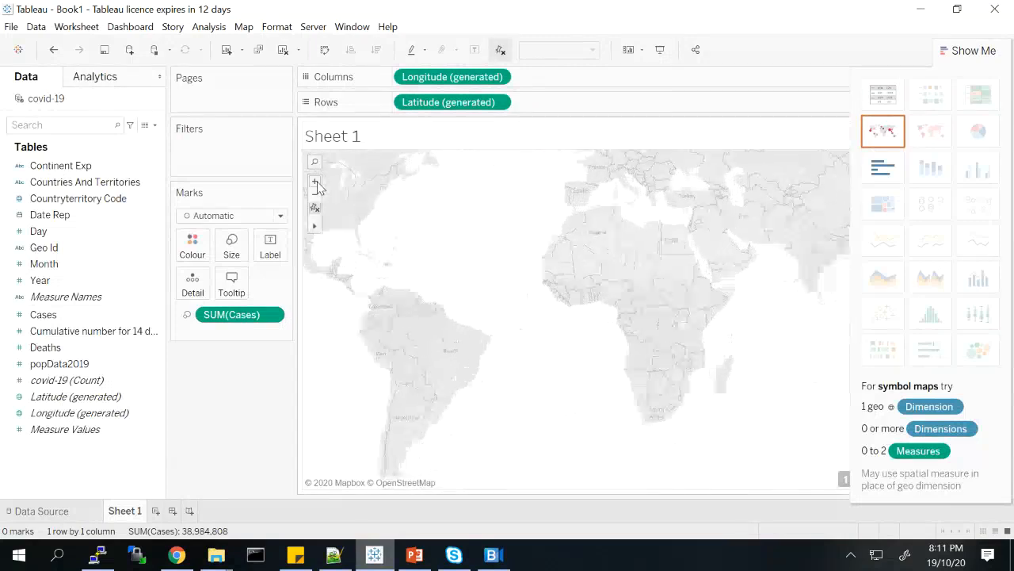
click(316, 183)
click(315, 195)
click(315, 196)
click(314, 195)
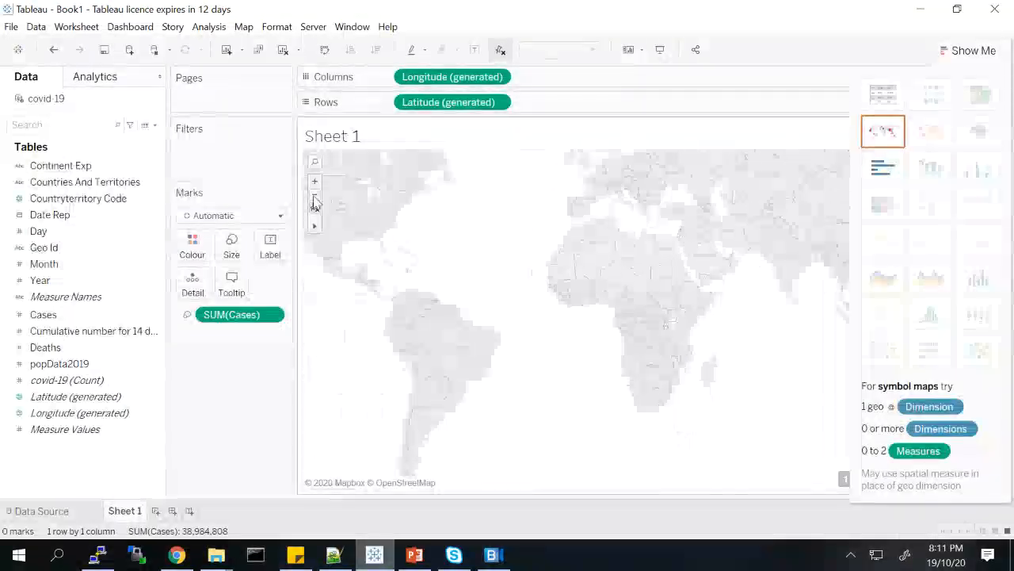
click(893, 140)
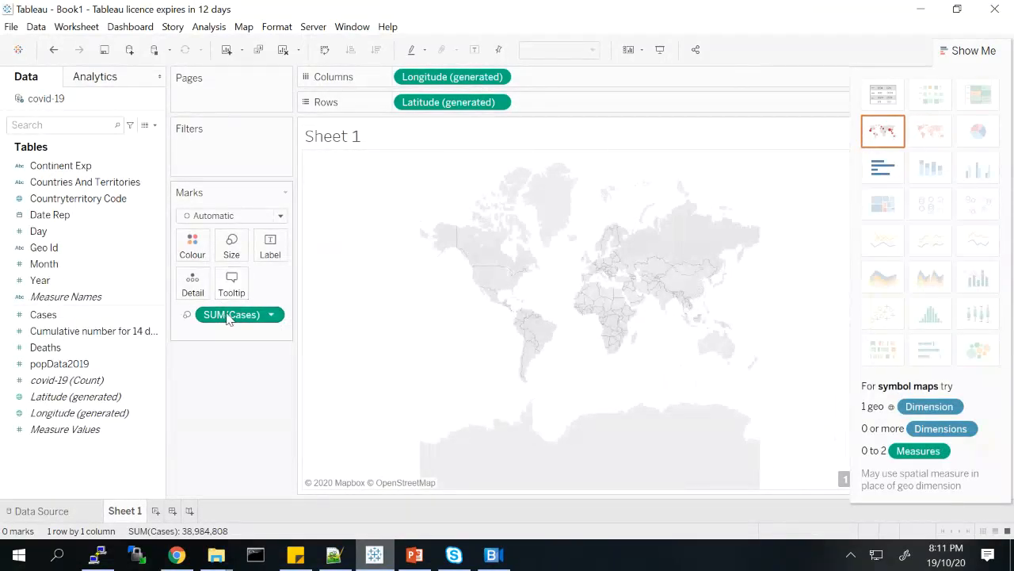
Try Cases as the label and on Rows with Latitude and Longitude on Columns, and restore the symbol map.
drag(229, 314, 271, 246)
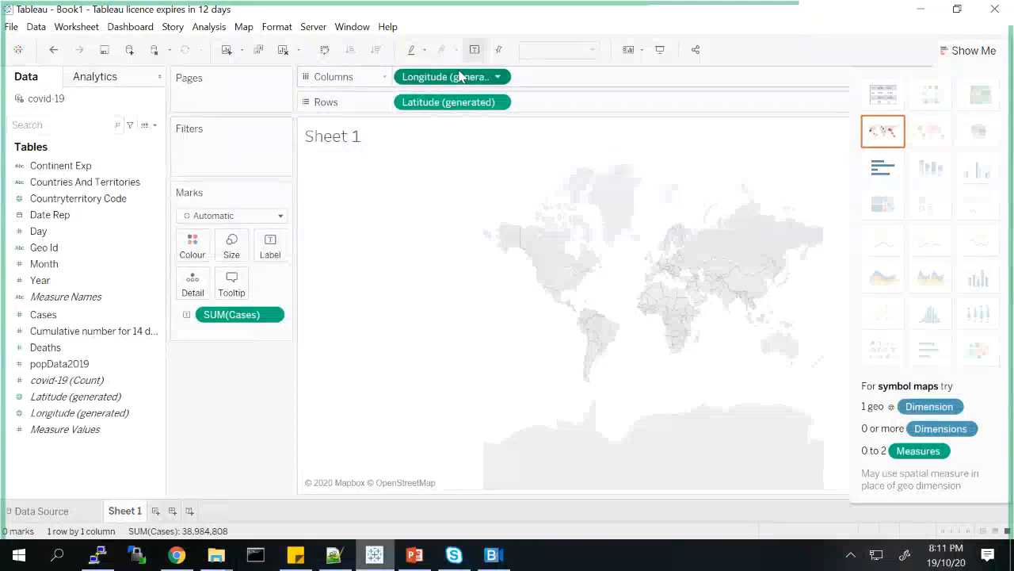
drag(460, 75, 603, 102)
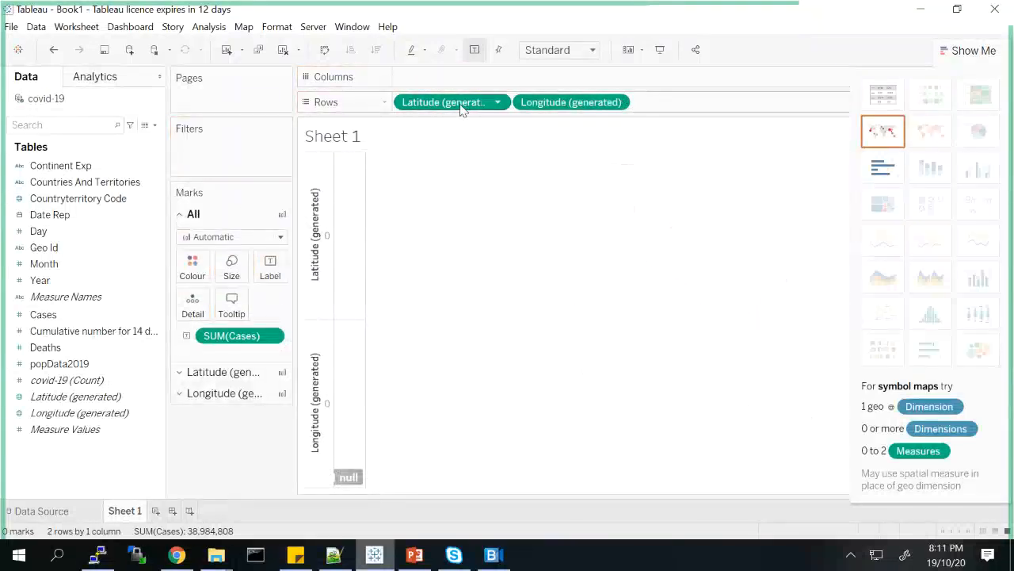
drag(462, 109, 534, 89)
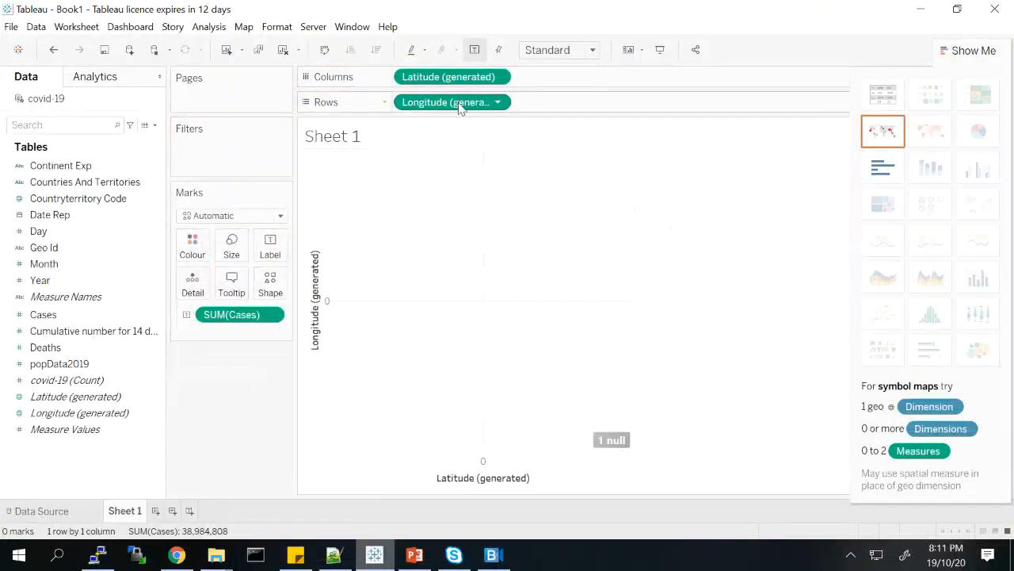
drag(459, 104, 575, 76)
drag(253, 334, 452, 107)
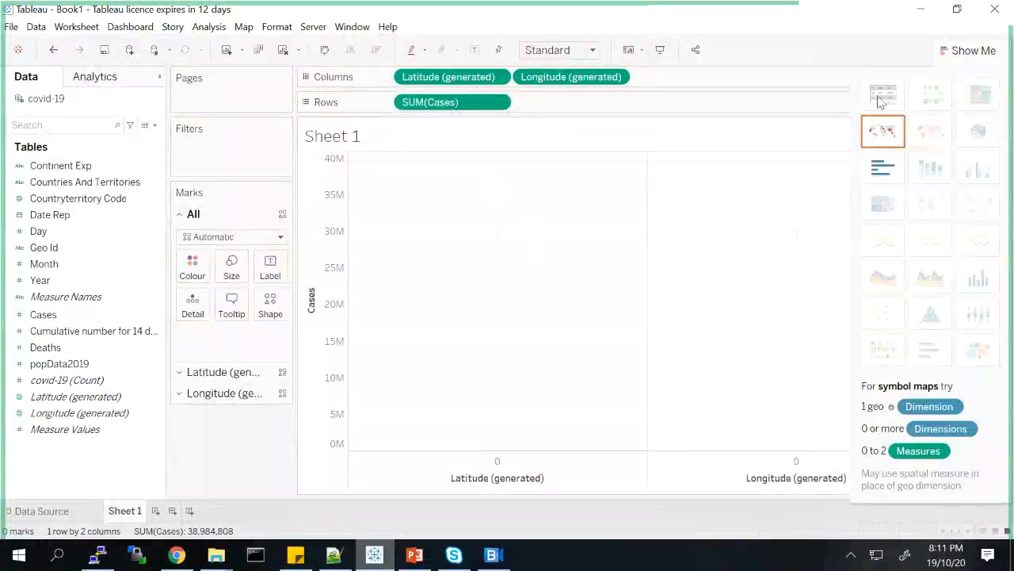
click(869, 139)
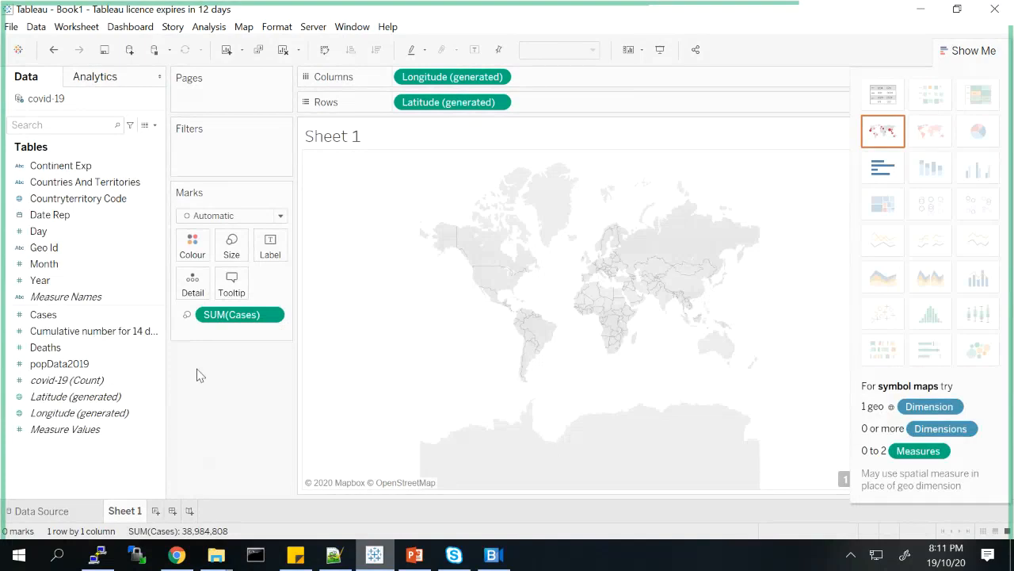
Assign Cases to the label, size and colour of the map marks and look at the mark size setting.
drag(44, 315, 267, 258)
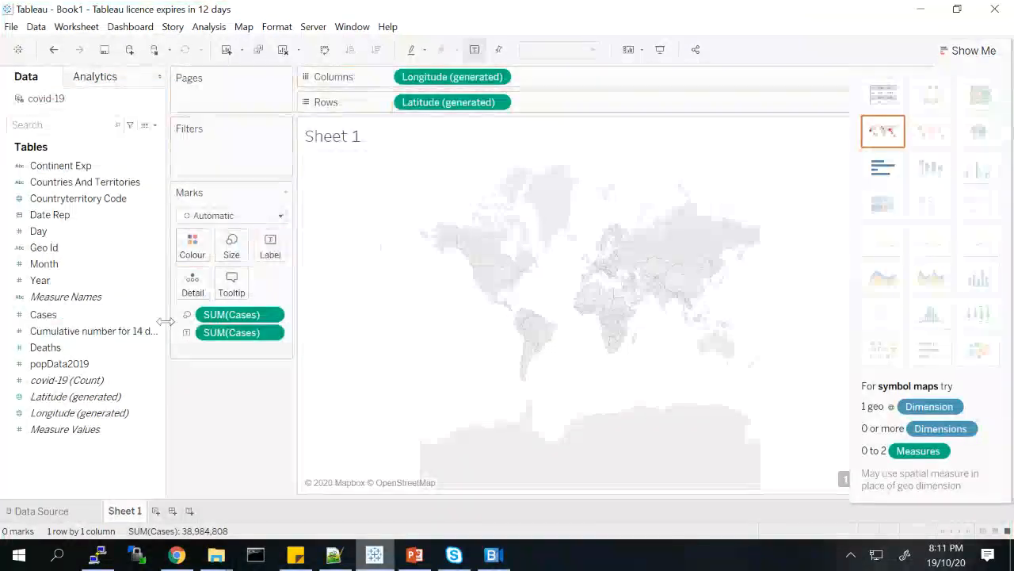
drag(42, 317, 233, 248)
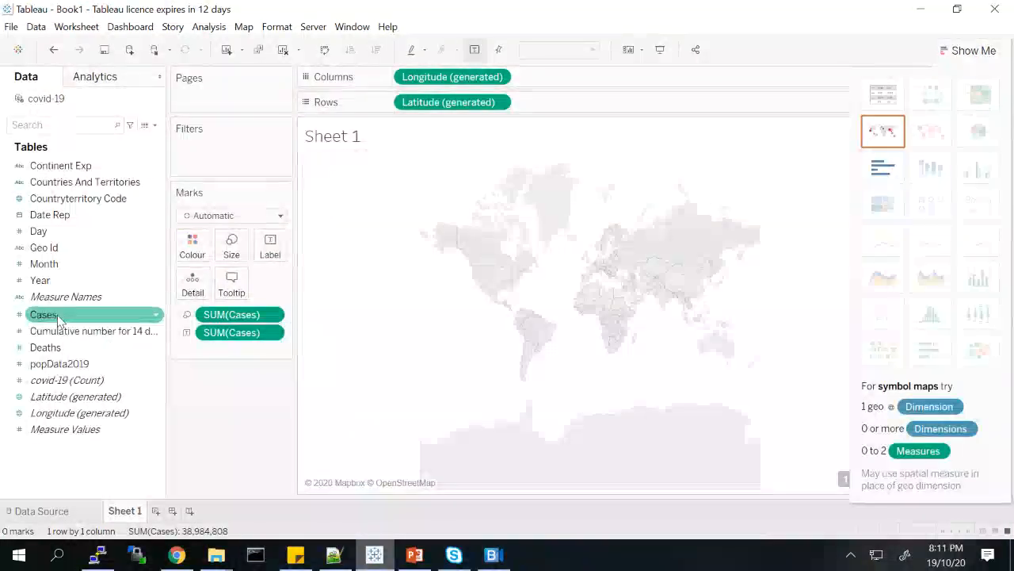
drag(44, 314, 198, 243)
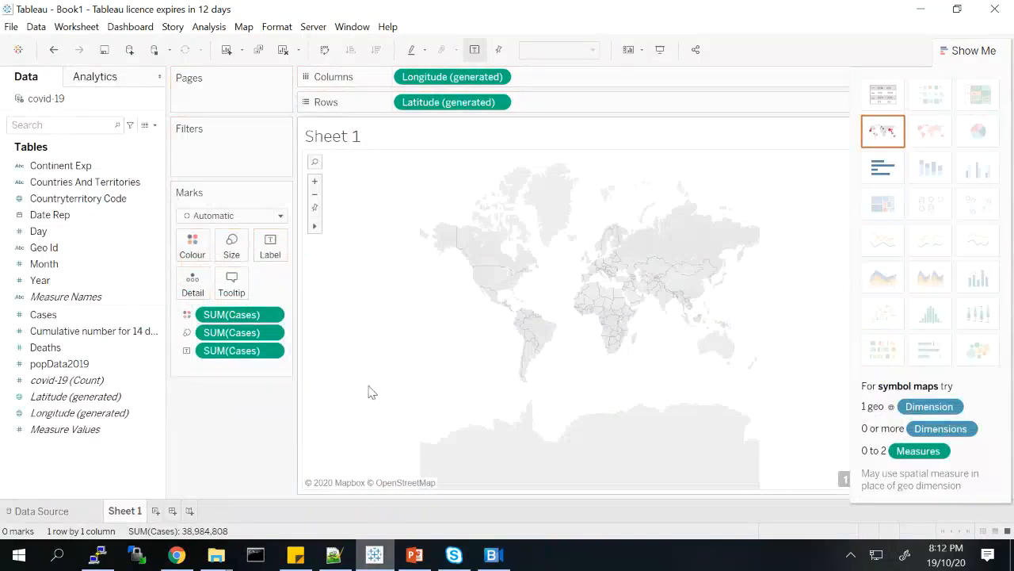
click(273, 333)
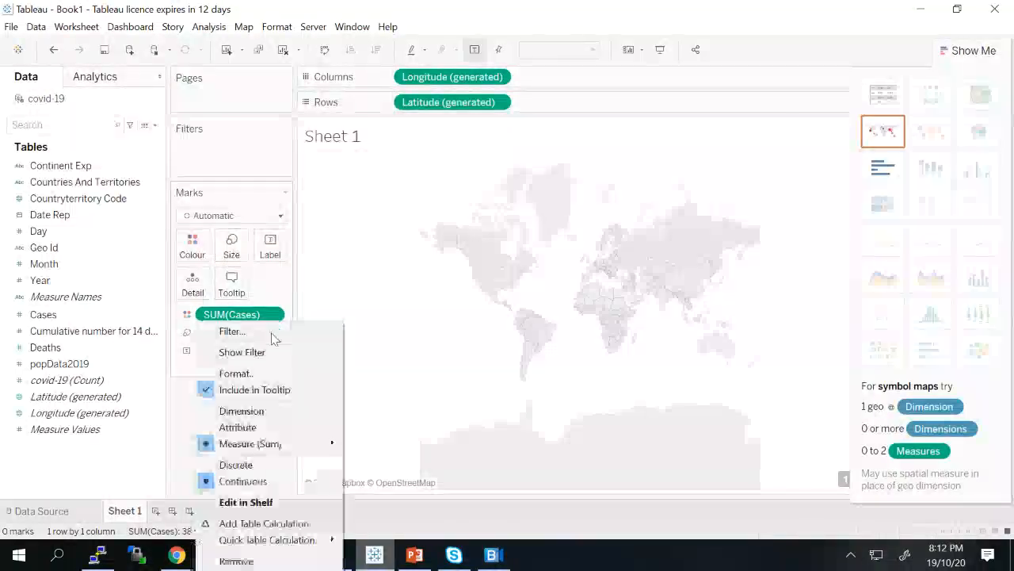
click(231, 241)
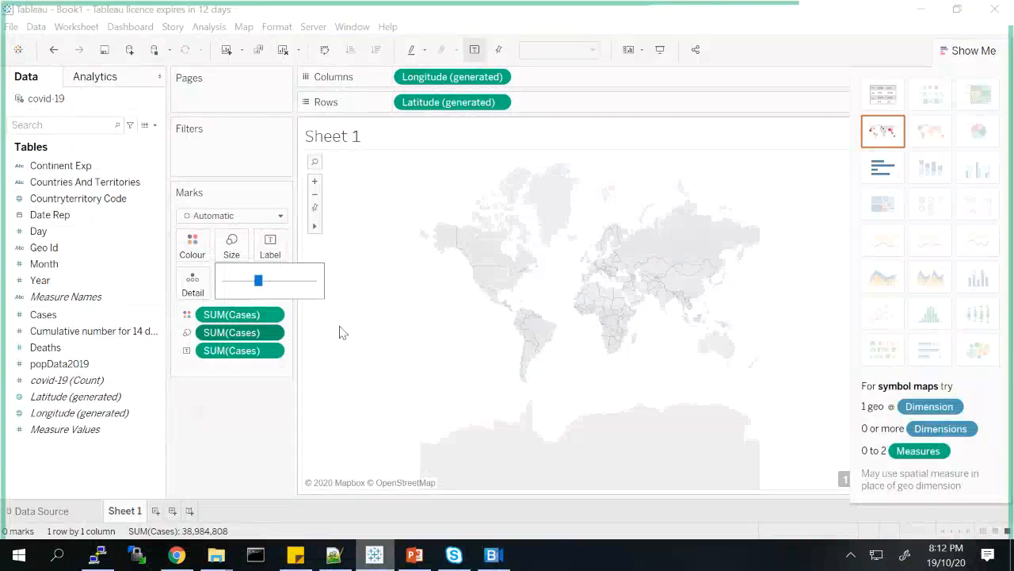
double_click(341, 328)
drag(561, 240, 579, 344)
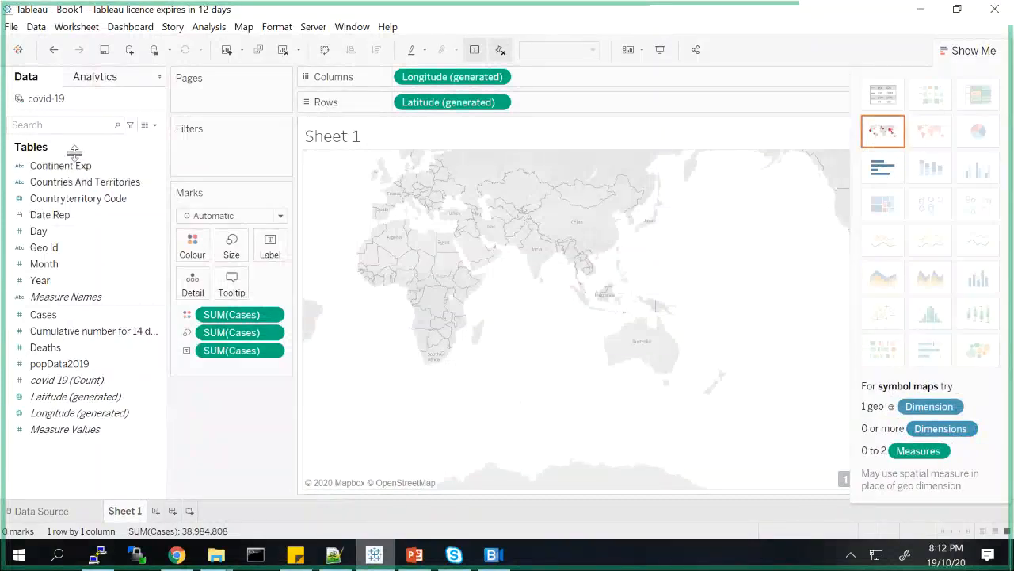
Add Countryterritory Code to the map detail and show Cases per country as a symbol map.
click(75, 198)
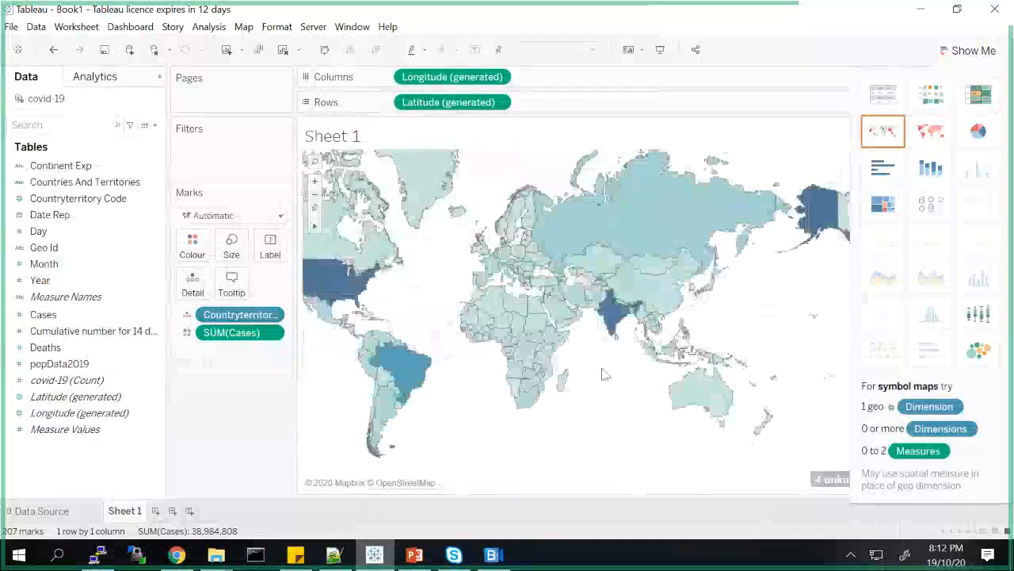
click(897, 127)
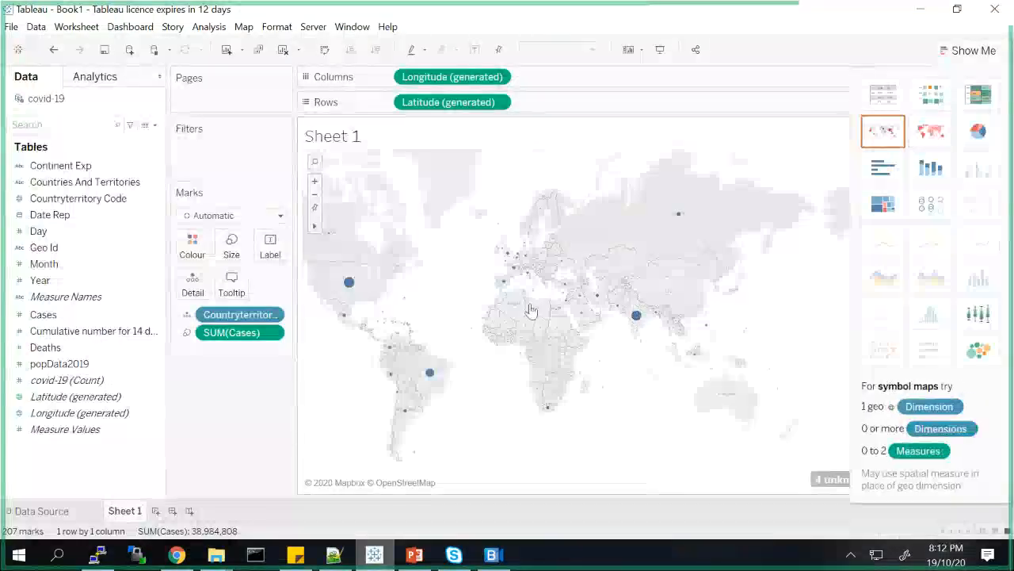
click(960, 50)
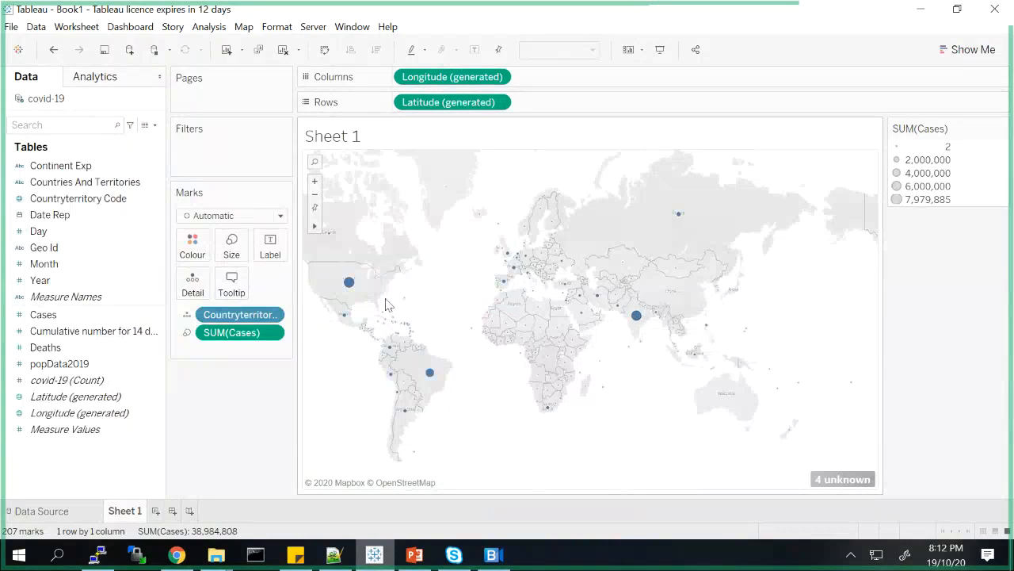
Convert the symbol map to a filled map with each country coloured by Cases.
mouse_move(351, 290)
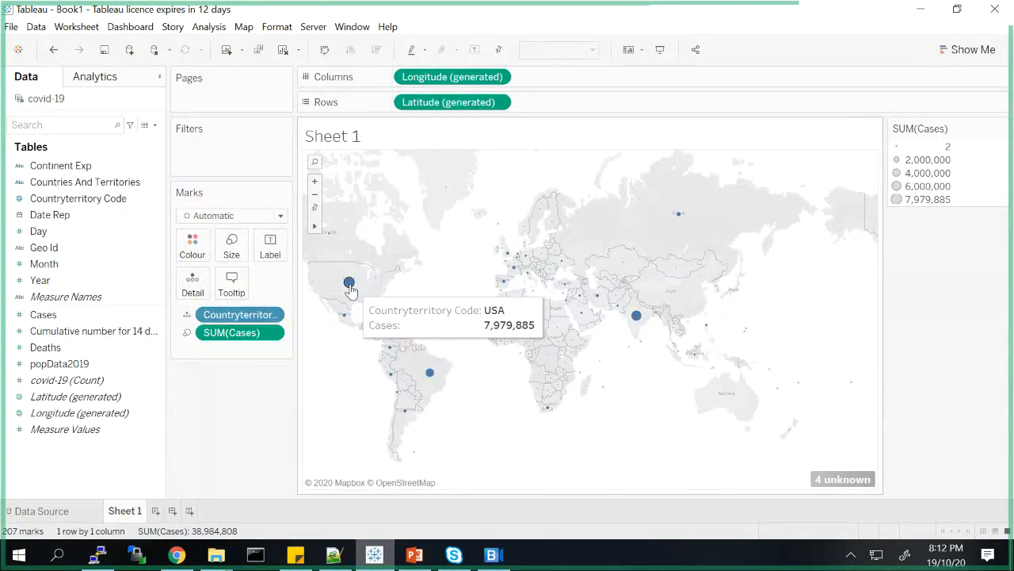
mouse_move(638, 320)
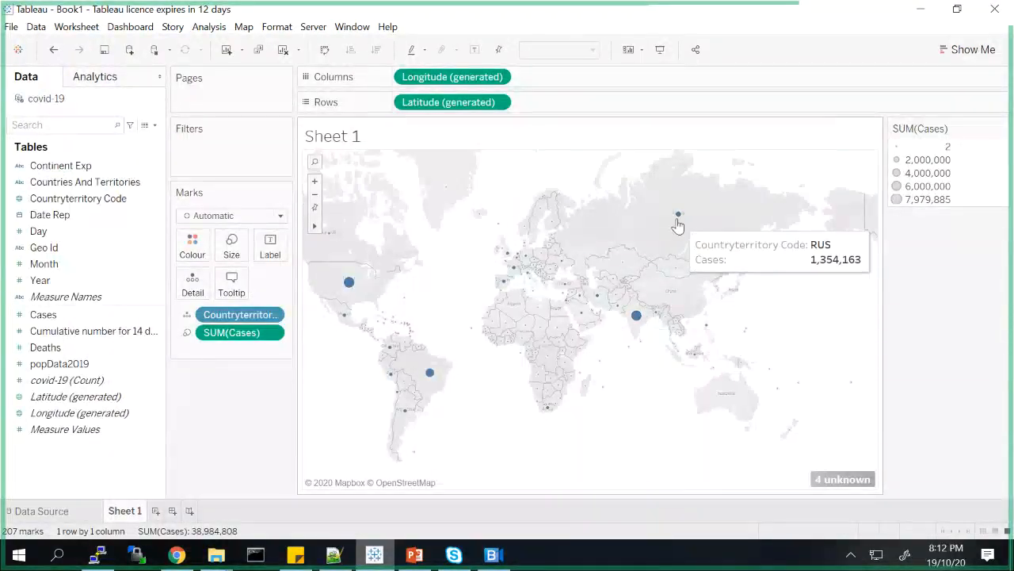
mouse_move(557, 272)
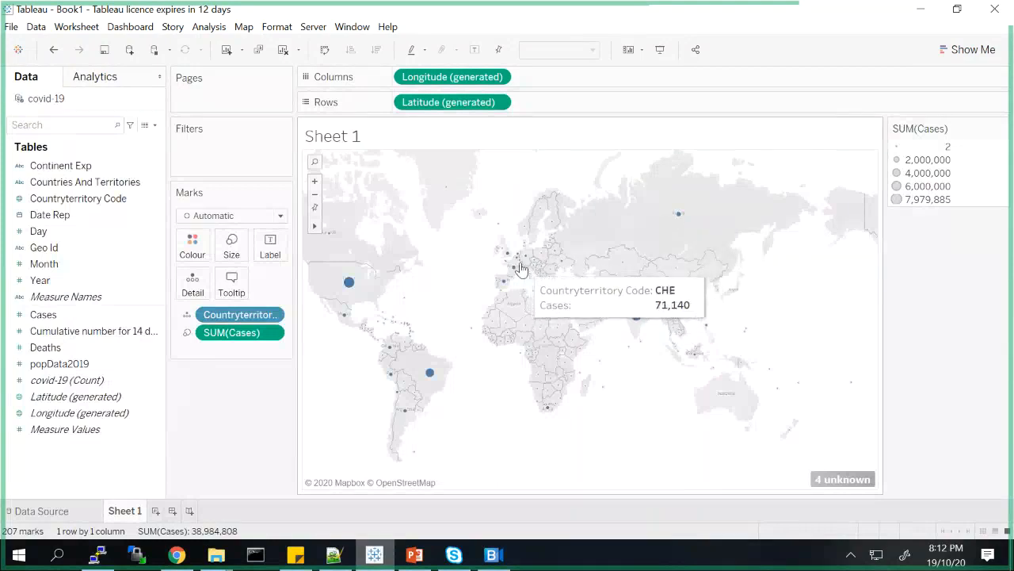
mouse_move(485, 325)
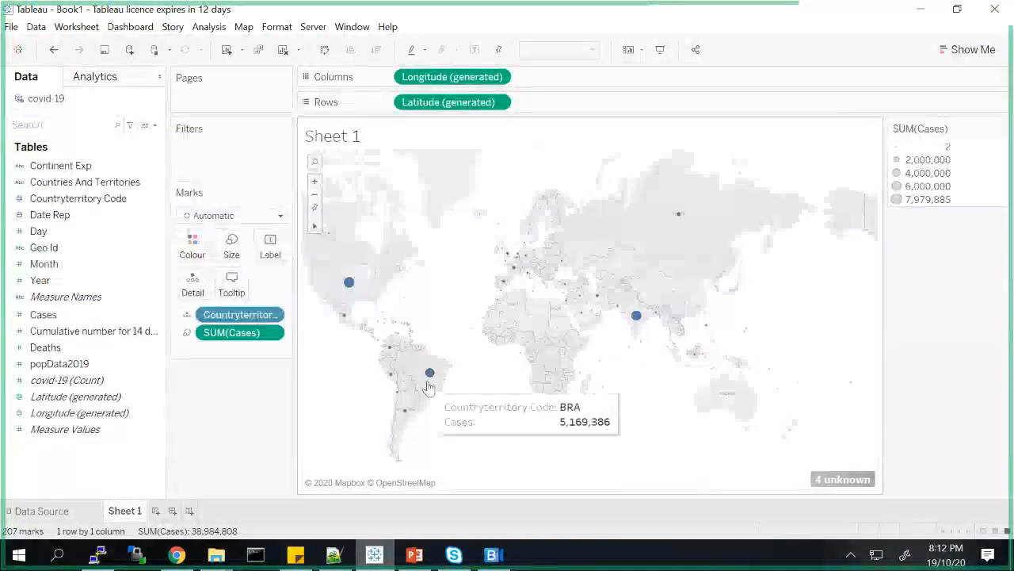
click(971, 51)
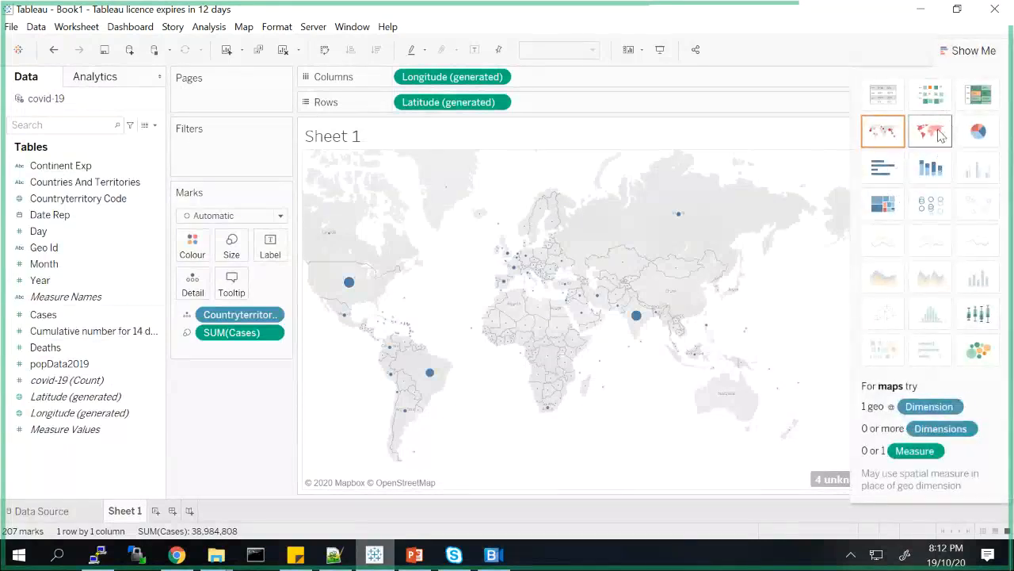
click(938, 135)
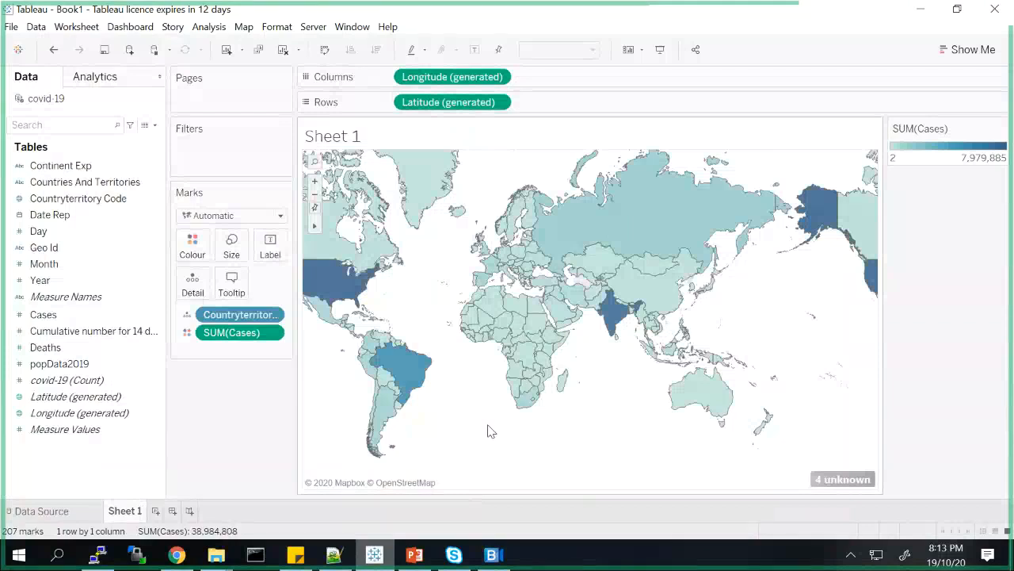
Examine India and its neighbouring countries on the filled map at closer zoom, including their case details.
mouse_move(626, 310)
scroll(602, 255, up, 5)
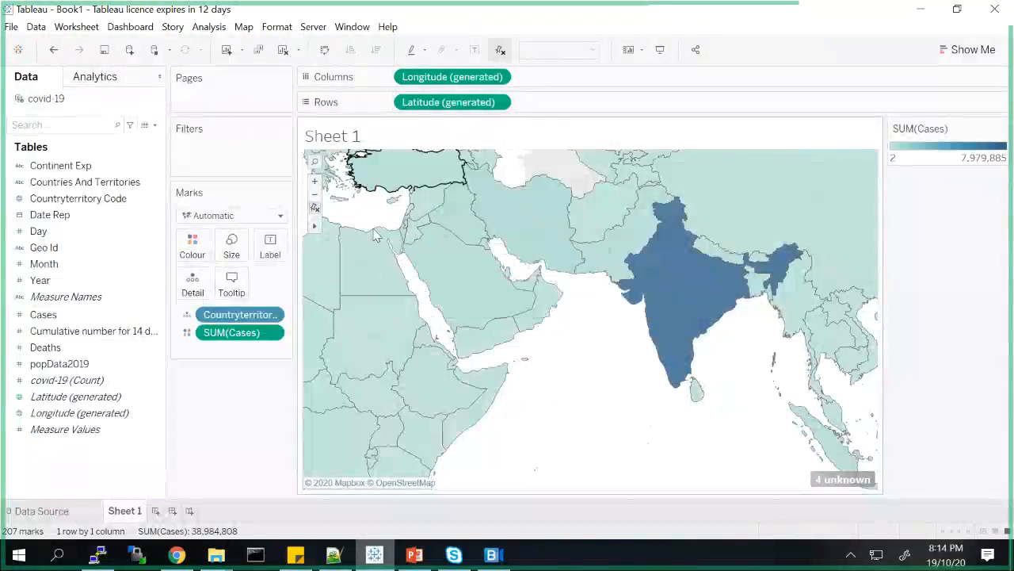
click(314, 197)
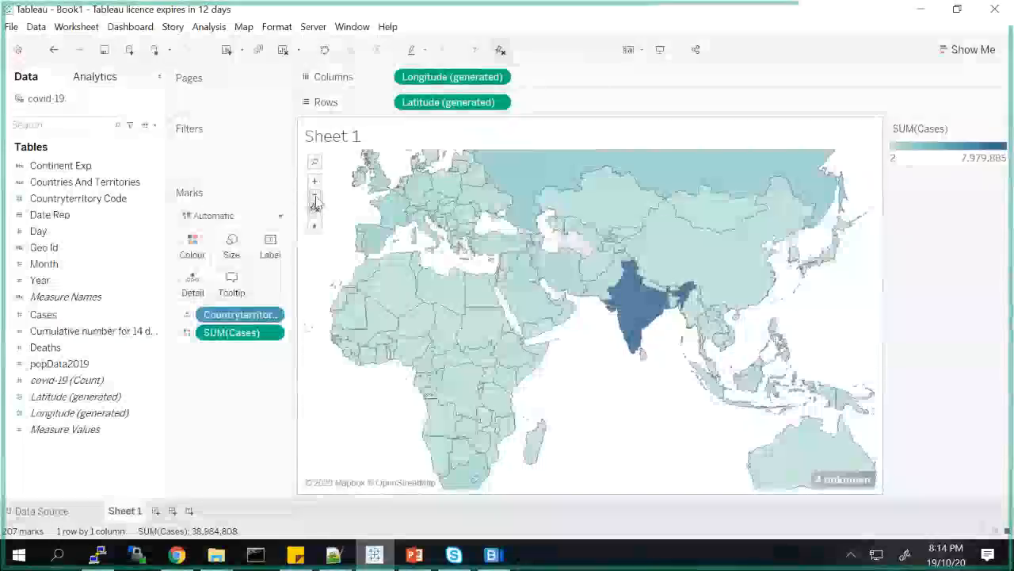
click(315, 198)
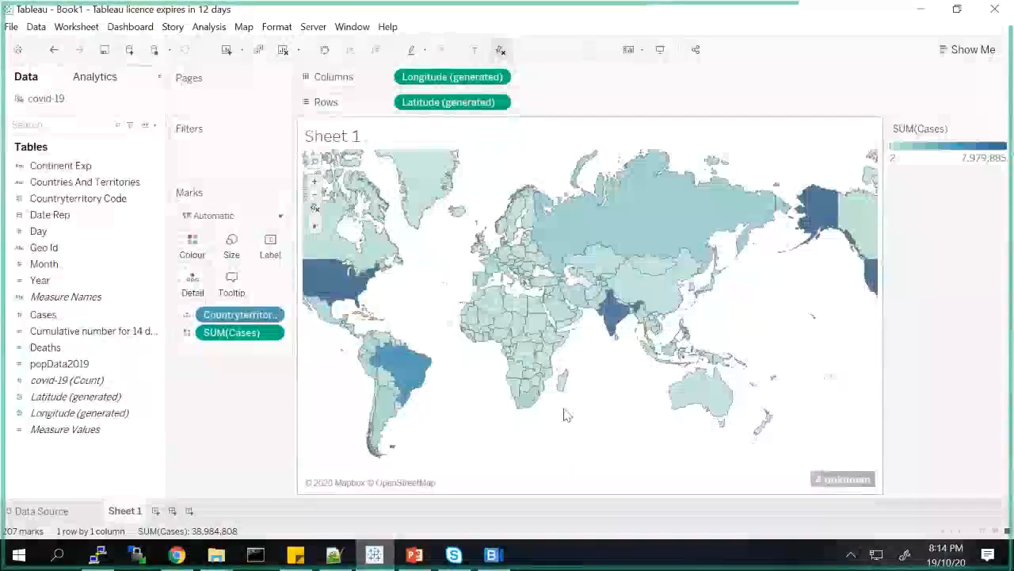
click(315, 181)
click(314, 182)
click(315, 182)
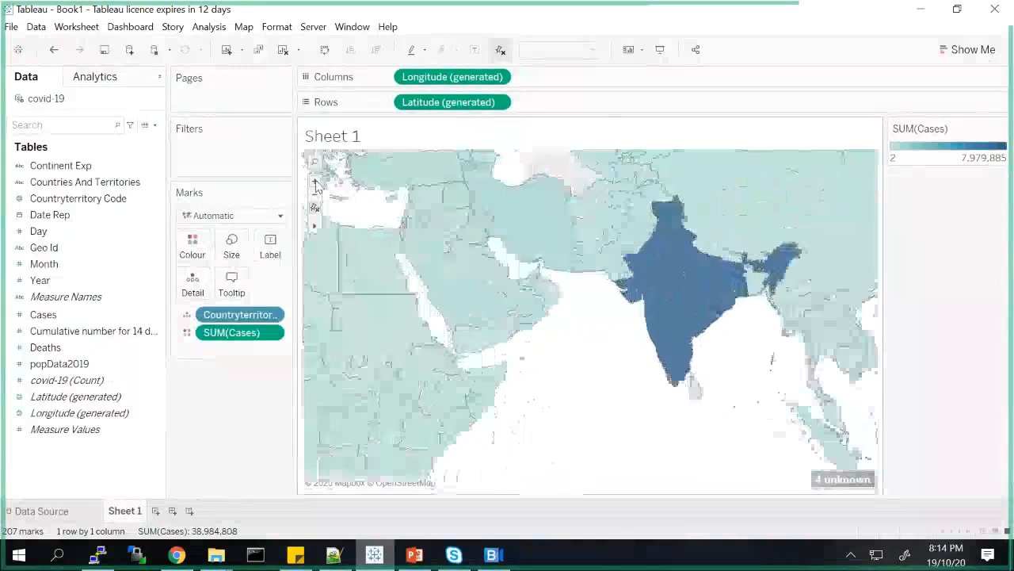
mouse_move(715, 271)
drag(690, 249, 718, 344)
click(700, 252)
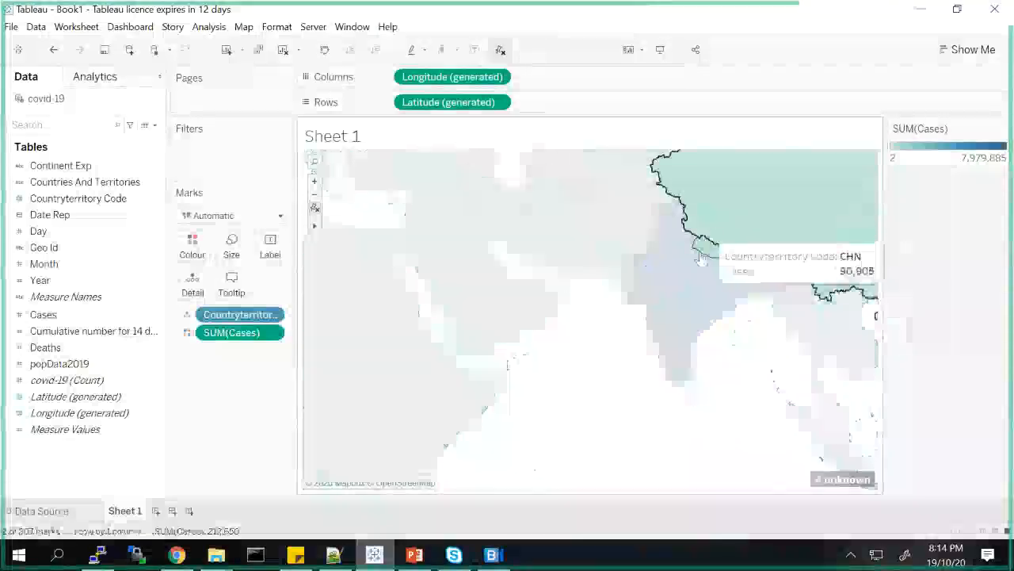
Clear the map selection and examine the case shading for India, then across the whole world.
click(608, 328)
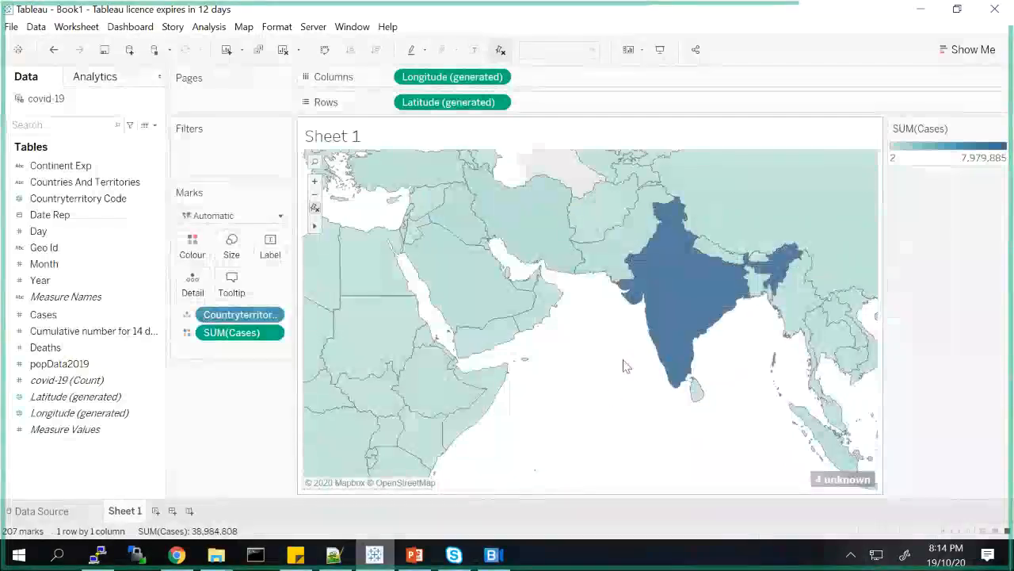
mouse_move(658, 242)
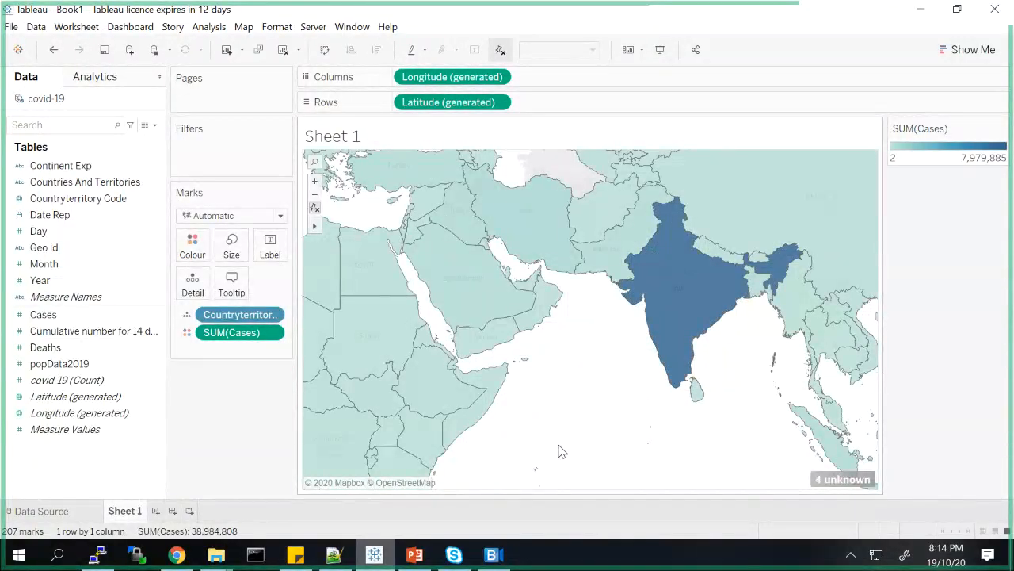
mouse_move(672, 226)
click(315, 195)
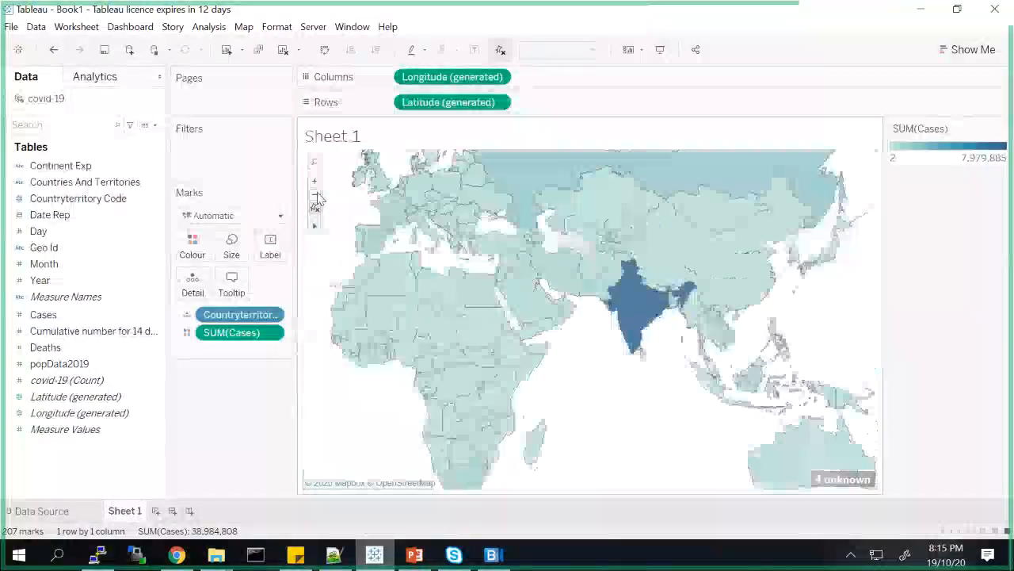
click(315, 195)
click(315, 196)
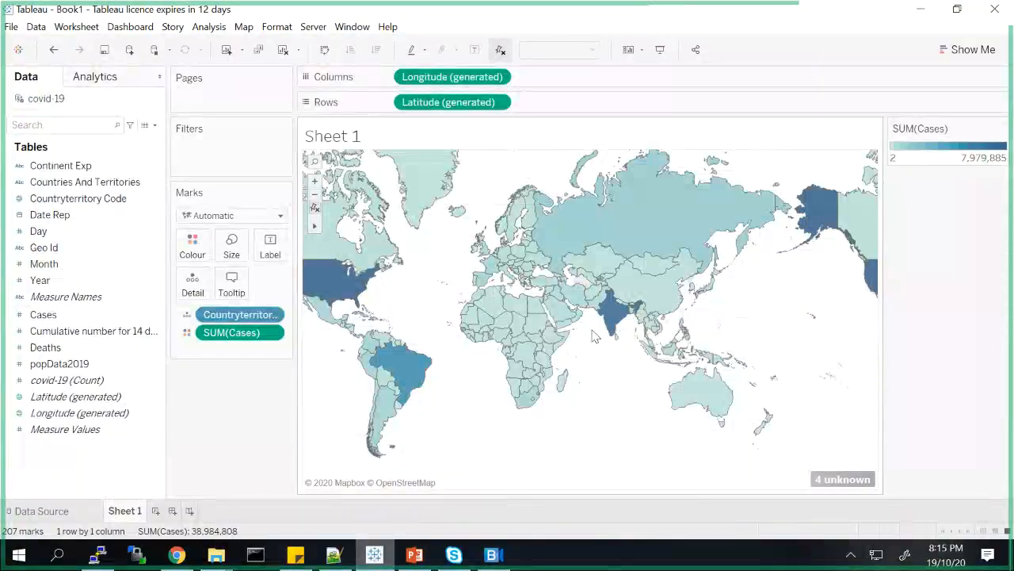
mouse_move(609, 304)
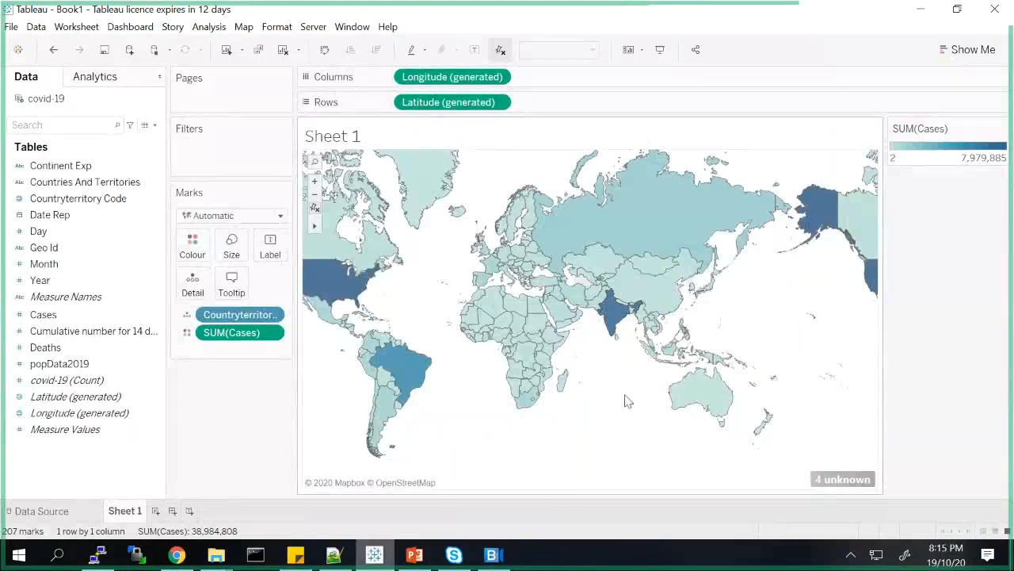
mouse_move(611, 323)
mouse_move(686, 238)
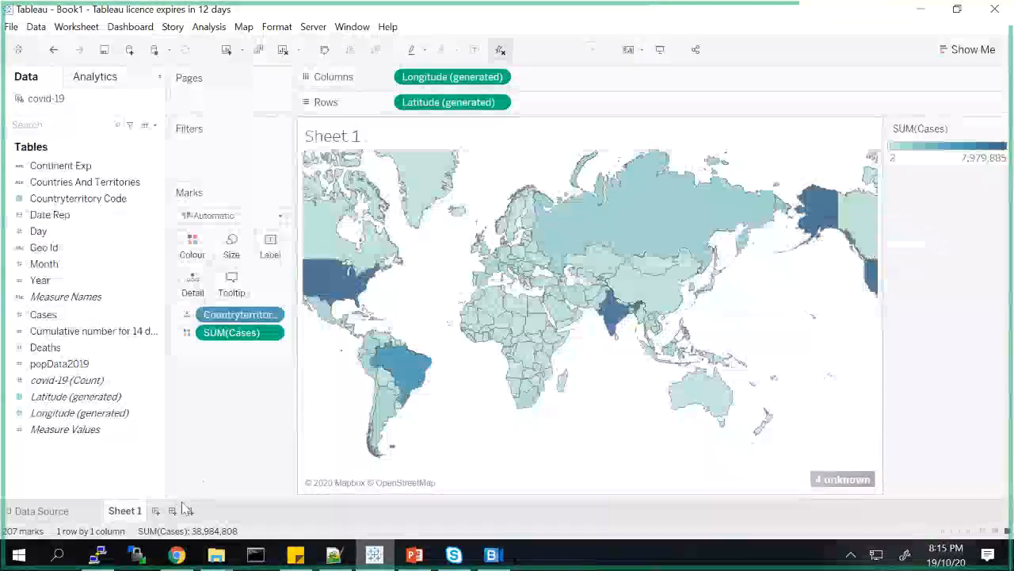
Rename the map worksheet as "Cases Worldwide".
double_click(125, 511)
text(Cas)
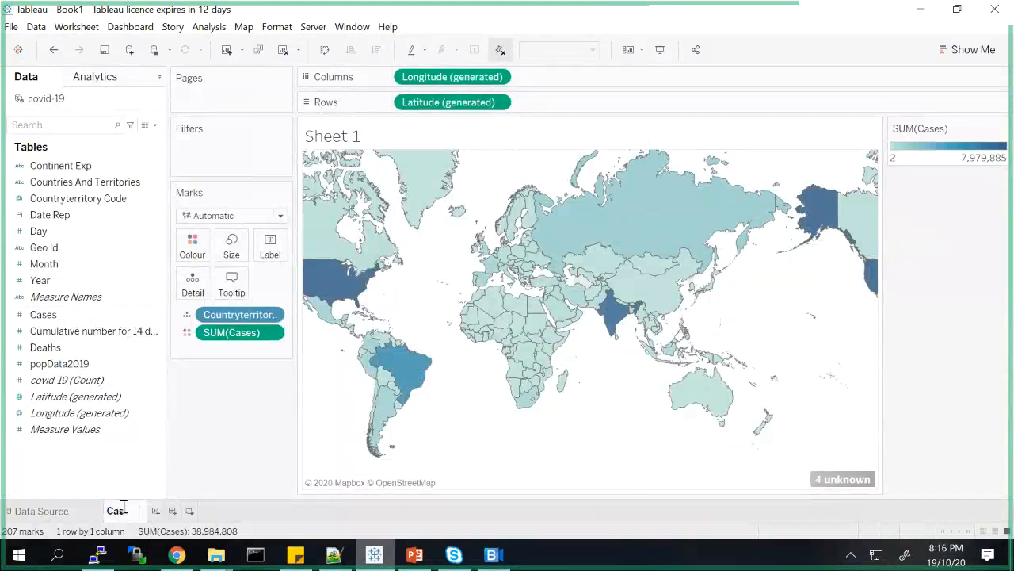
text(es Worldwide)
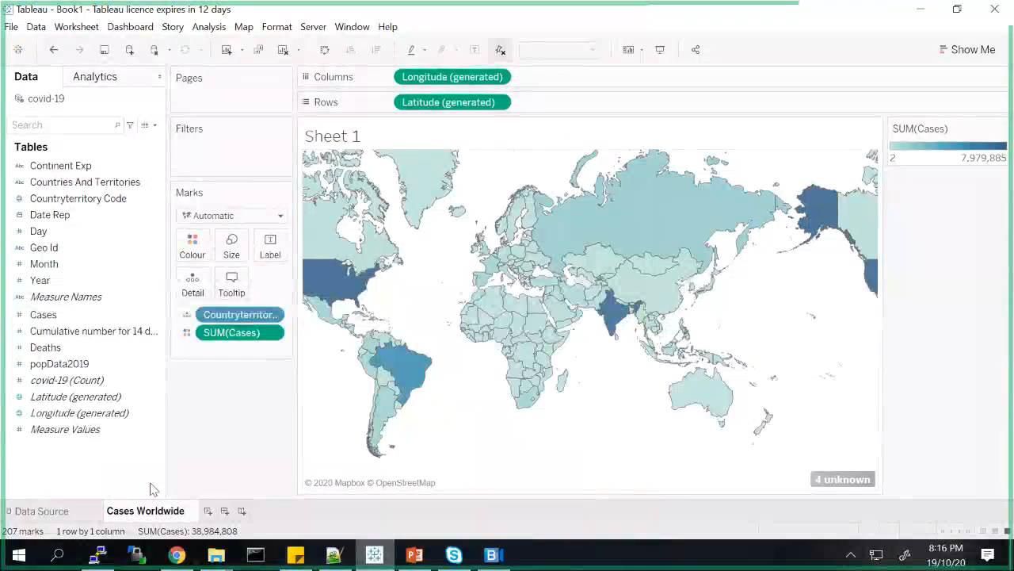
key(Return)
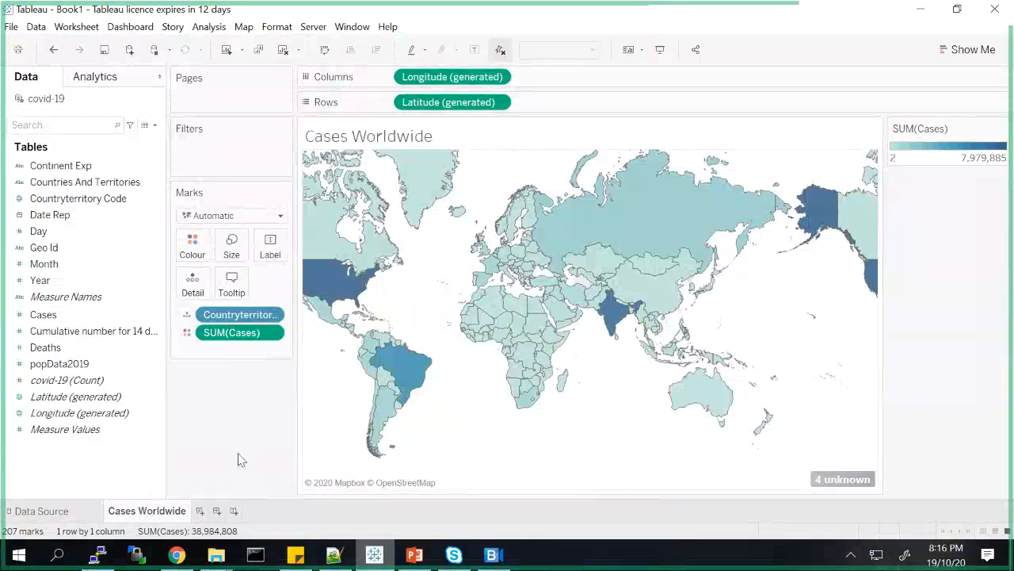
Add a new worksheet charting Cases on the rows against Countries And Territories on the columns.
click(200, 511)
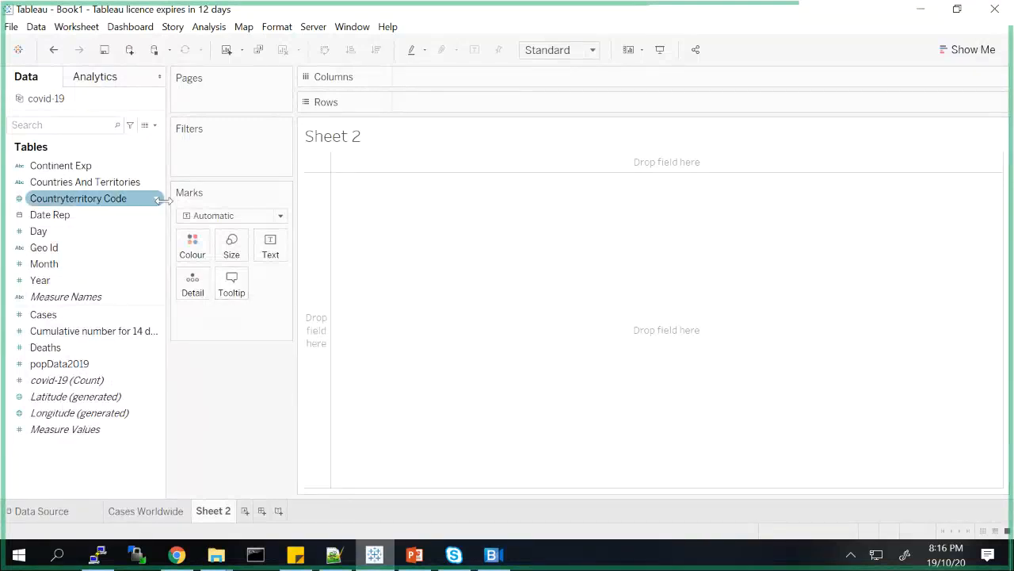
click(66, 182)
drag(67, 185, 434, 79)
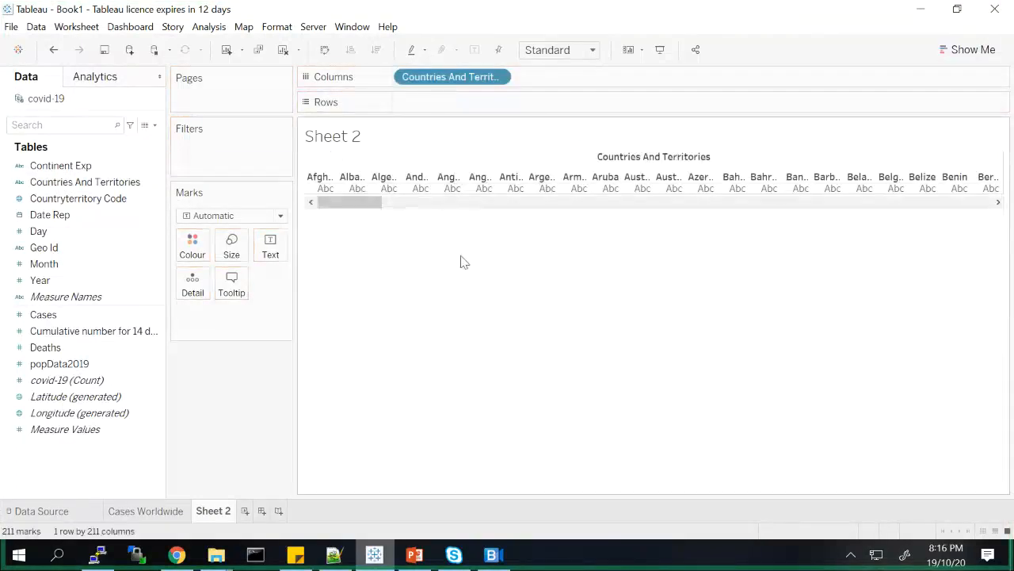
drag(41, 315, 422, 102)
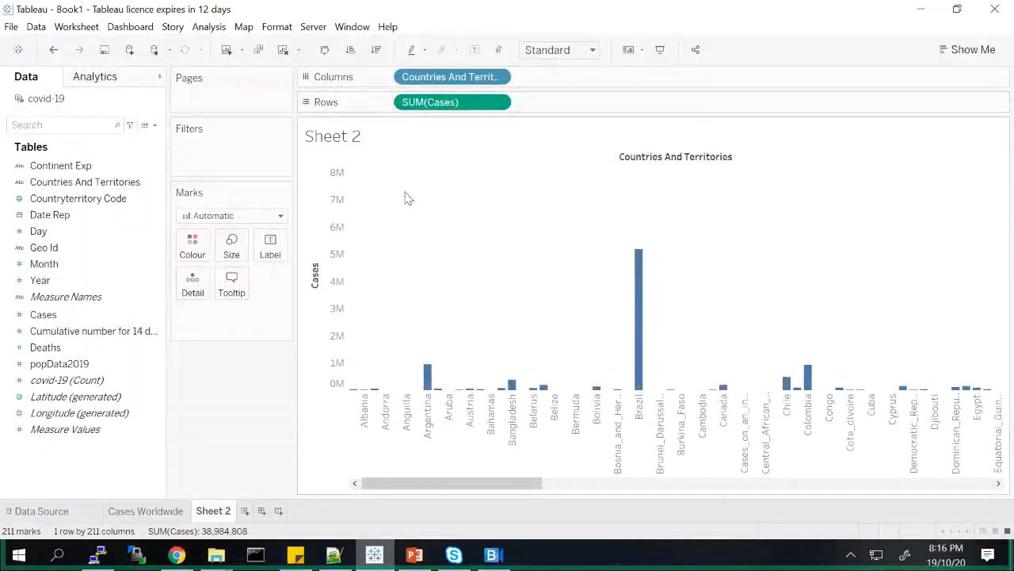
Convert the country chart to horizontal bars.
click(971, 50)
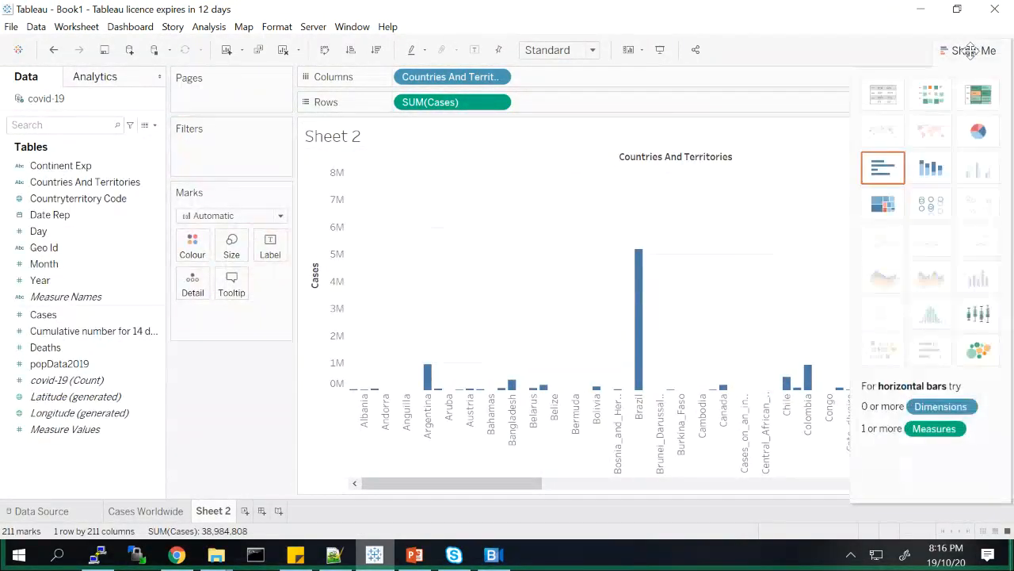
click(886, 173)
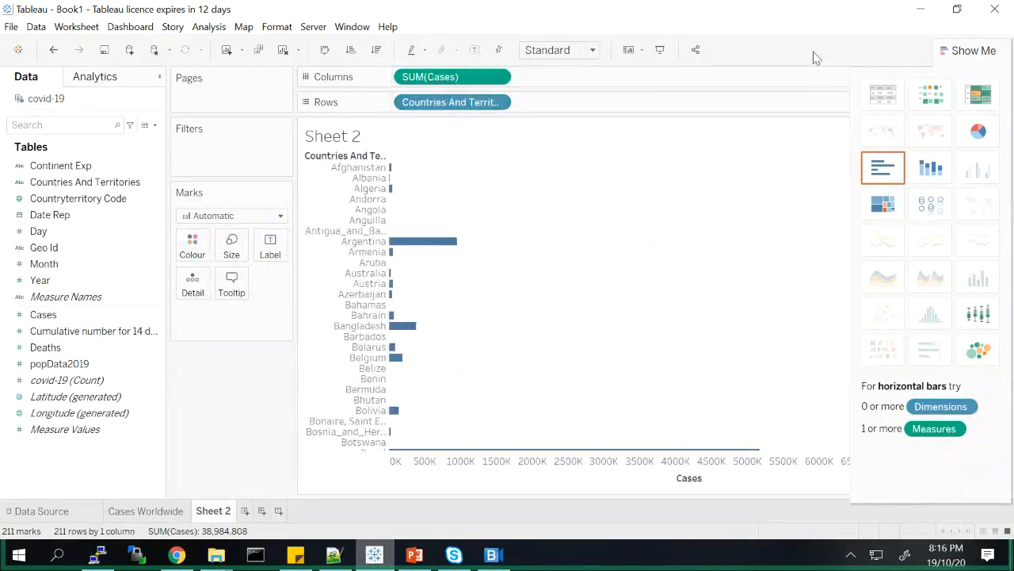
click(965, 50)
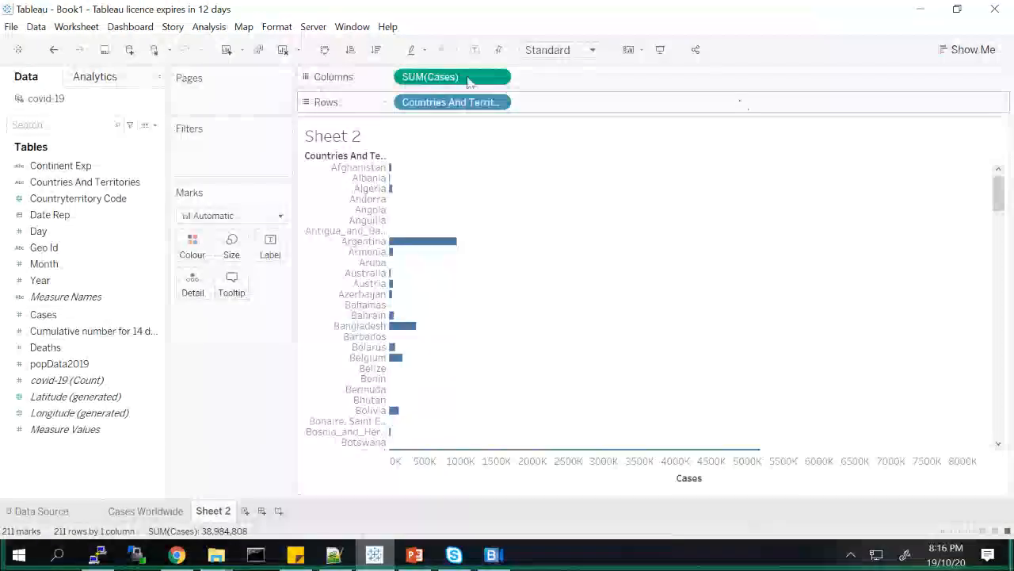
Sort the countries in descending order of Cases and widen the country name column to fit the full names.
click(376, 51)
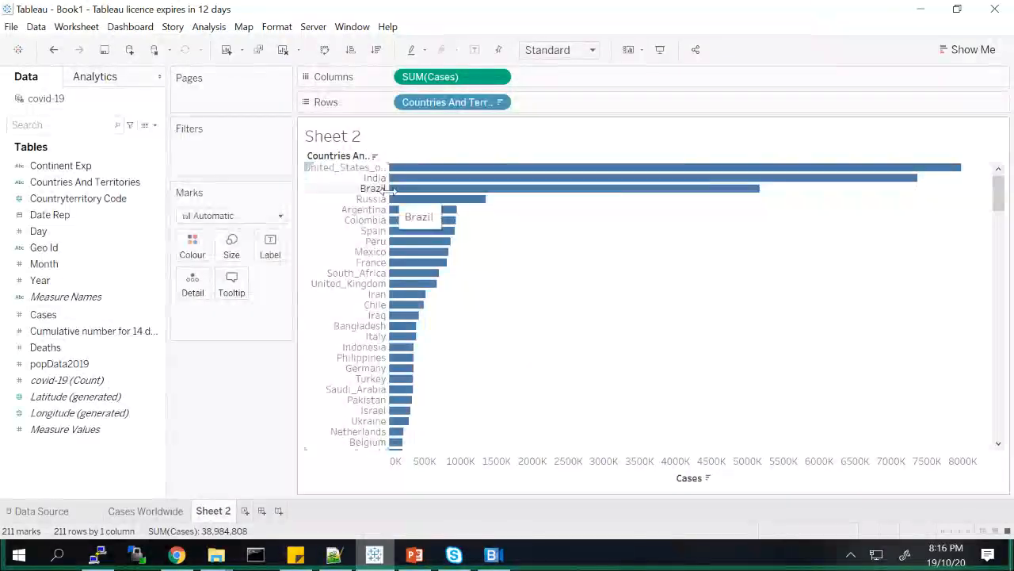
drag(444, 192, 446, 198)
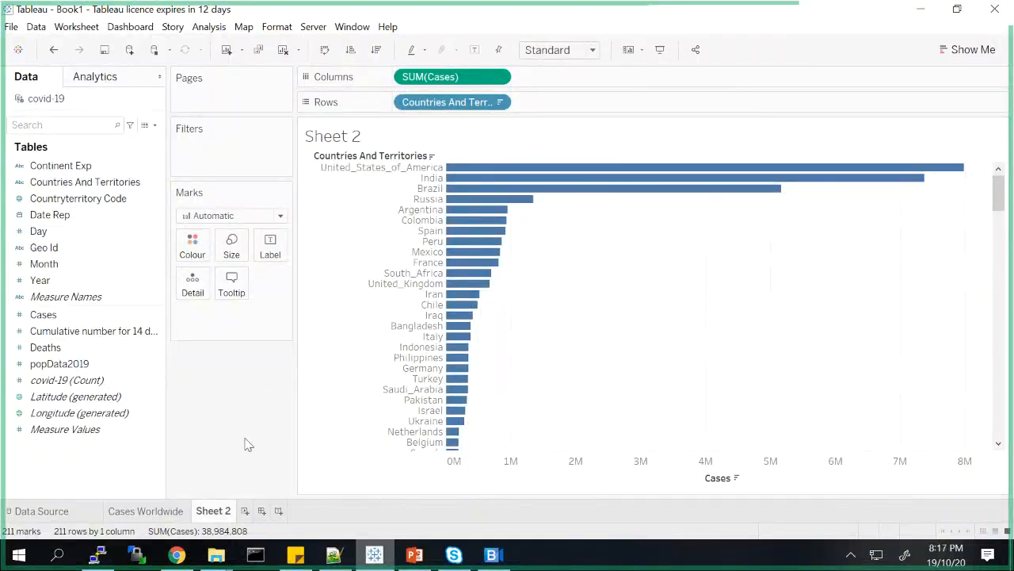
click(155, 127)
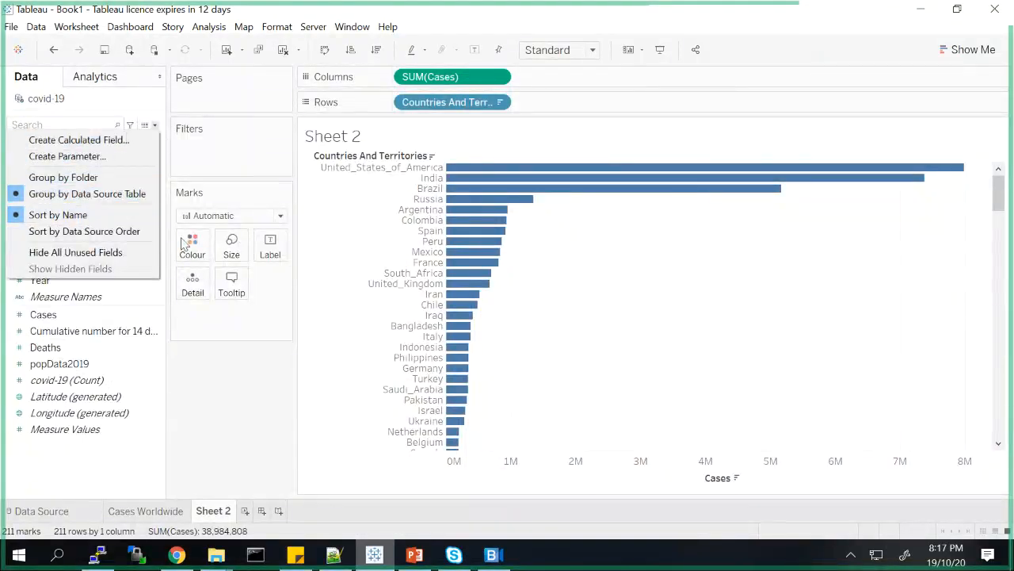
click(187, 343)
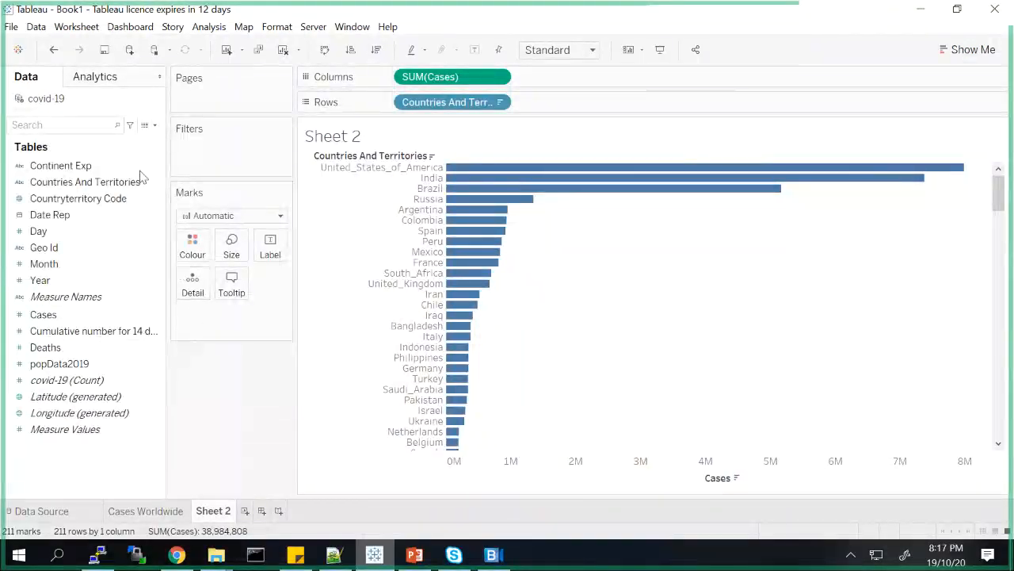
Create a set named "Countries And Territories Set" from Countries And Territories, limited to the top 10 by sum of Cases.
click(90, 200)
click(90, 183)
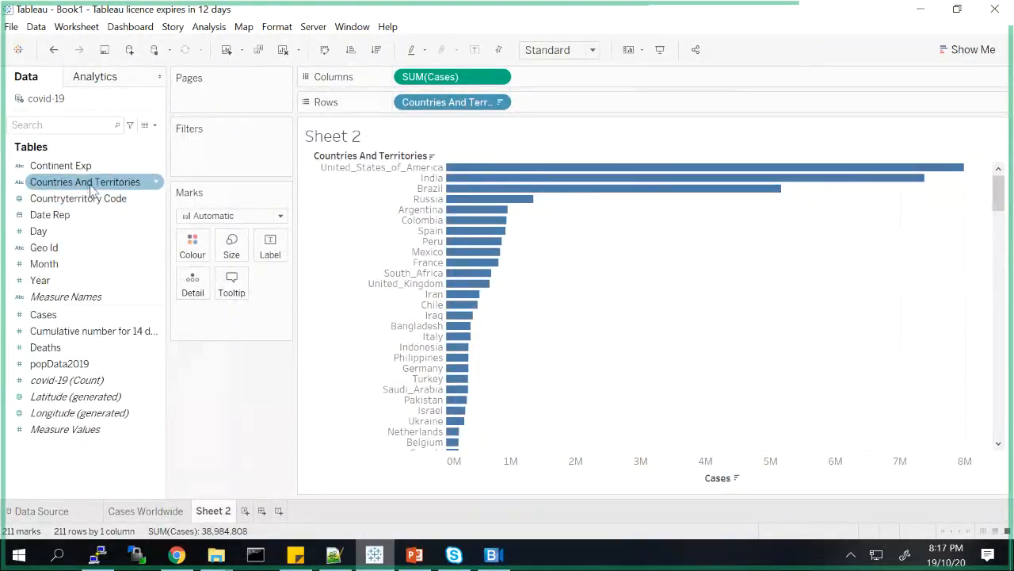
click(158, 183)
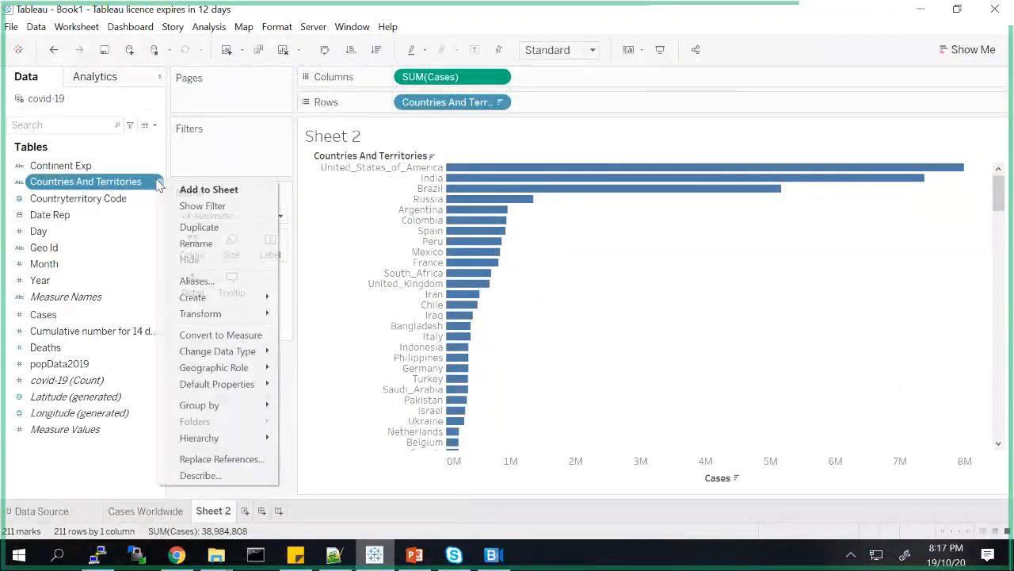
mouse_move(218, 305)
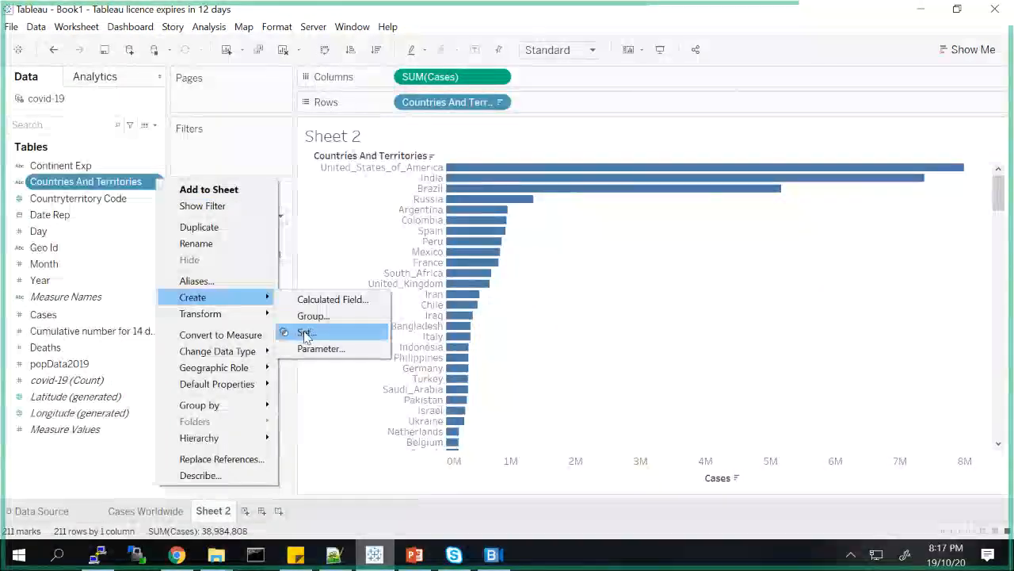
click(305, 333)
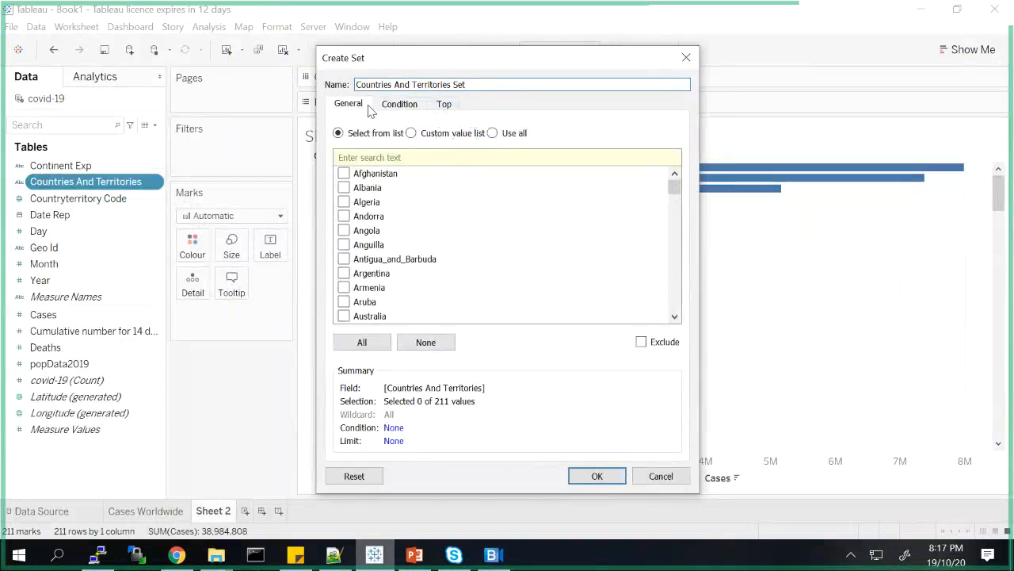
click(443, 104)
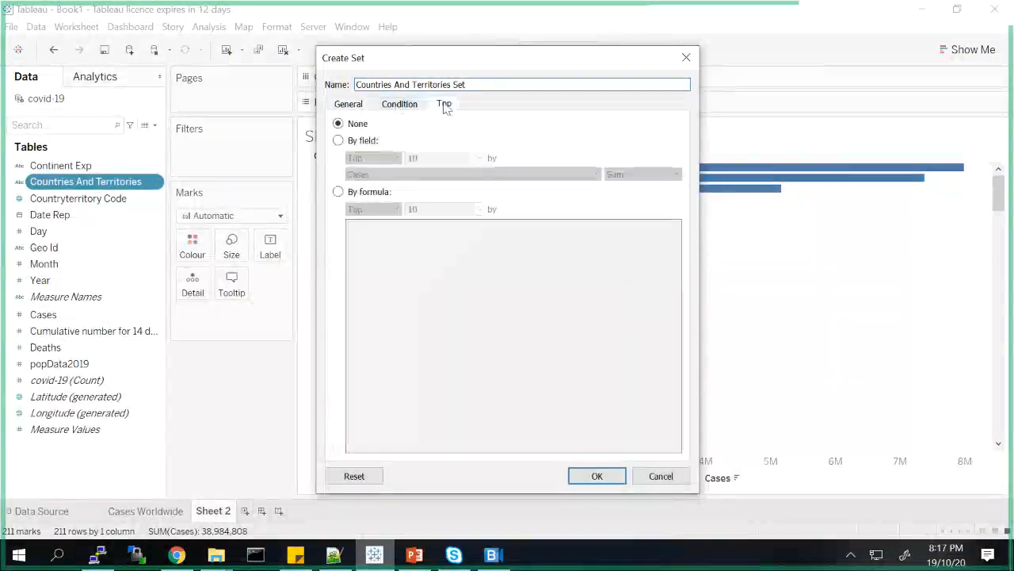
click(360, 142)
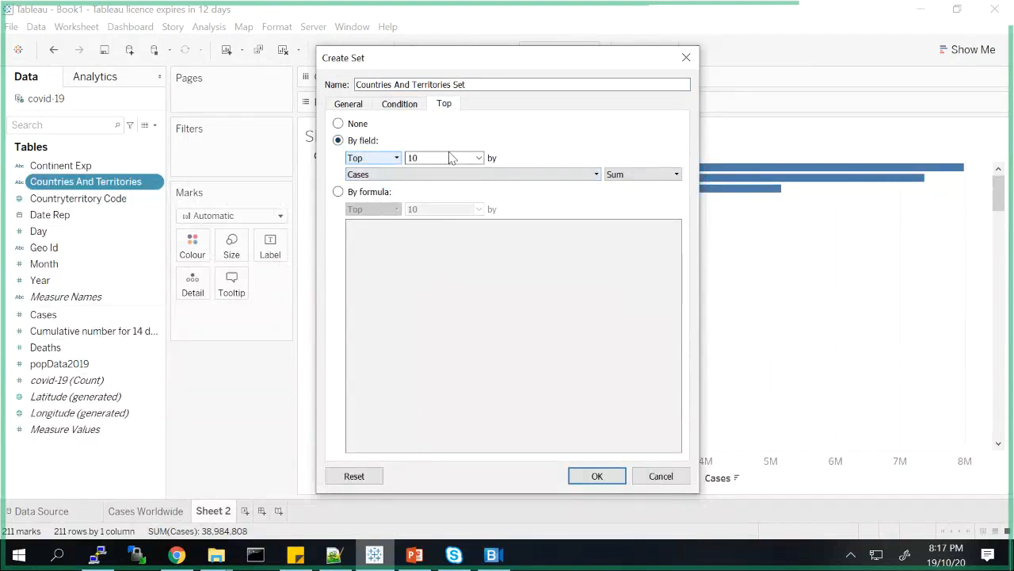
click(420, 175)
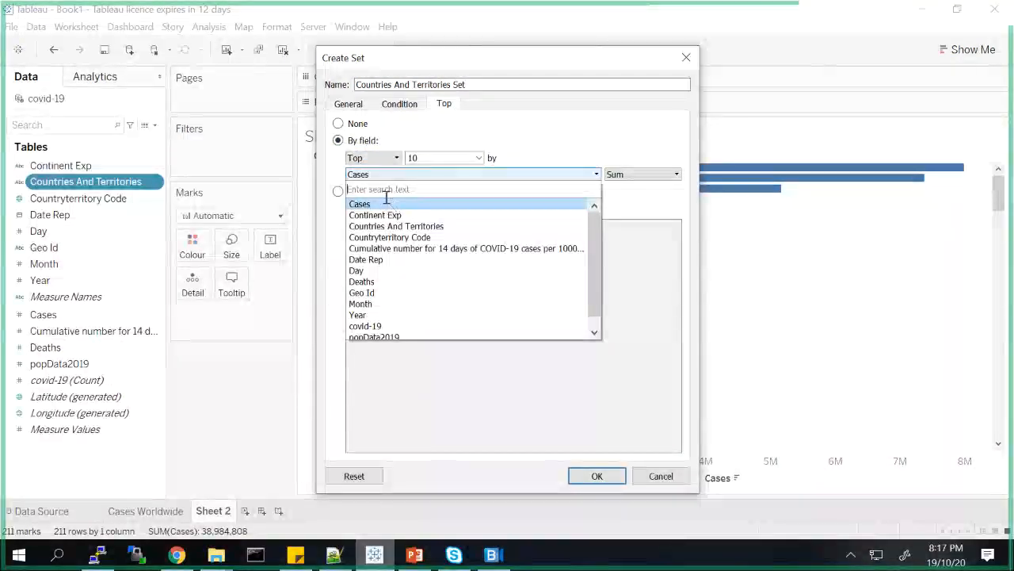
click(497, 125)
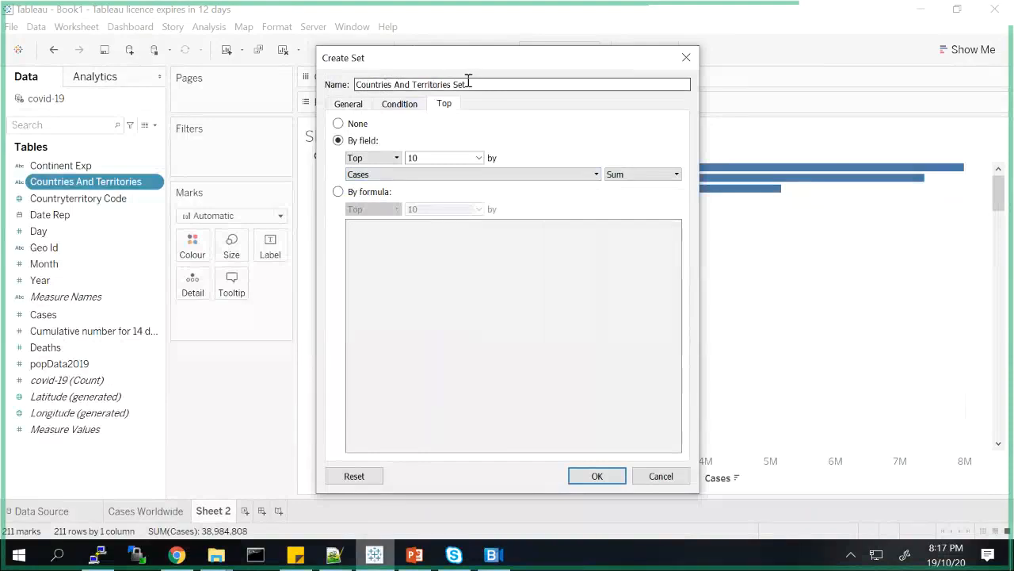
click(387, 181)
click(512, 147)
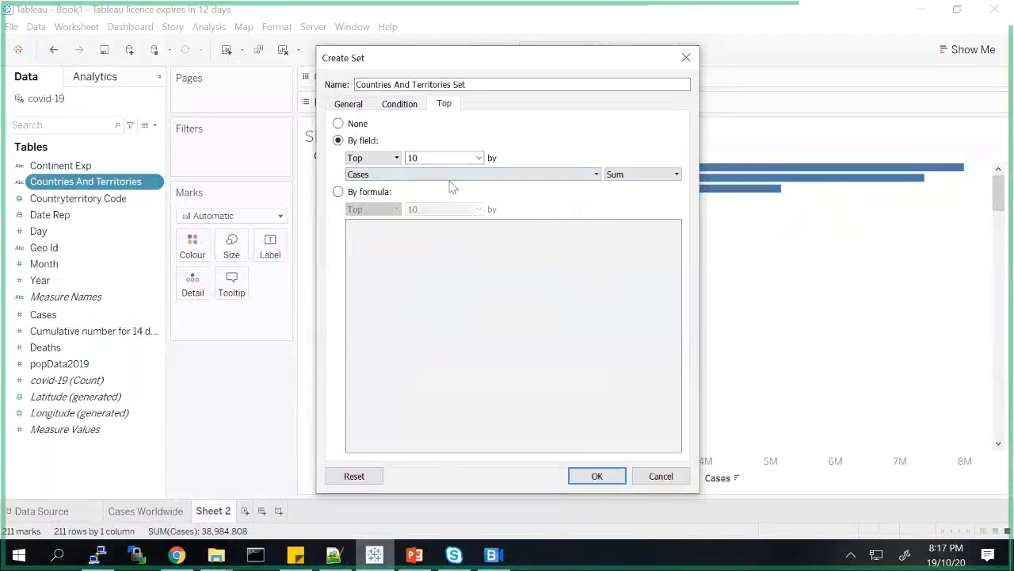
click(597, 477)
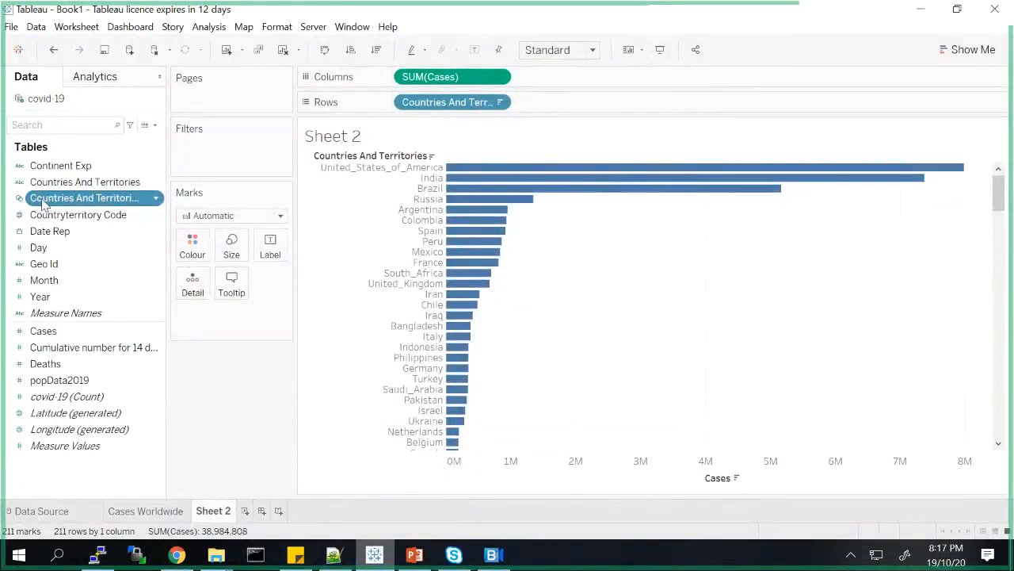
Filter the bar chart by Countries And Territories Set.
drag(44, 205, 204, 150)
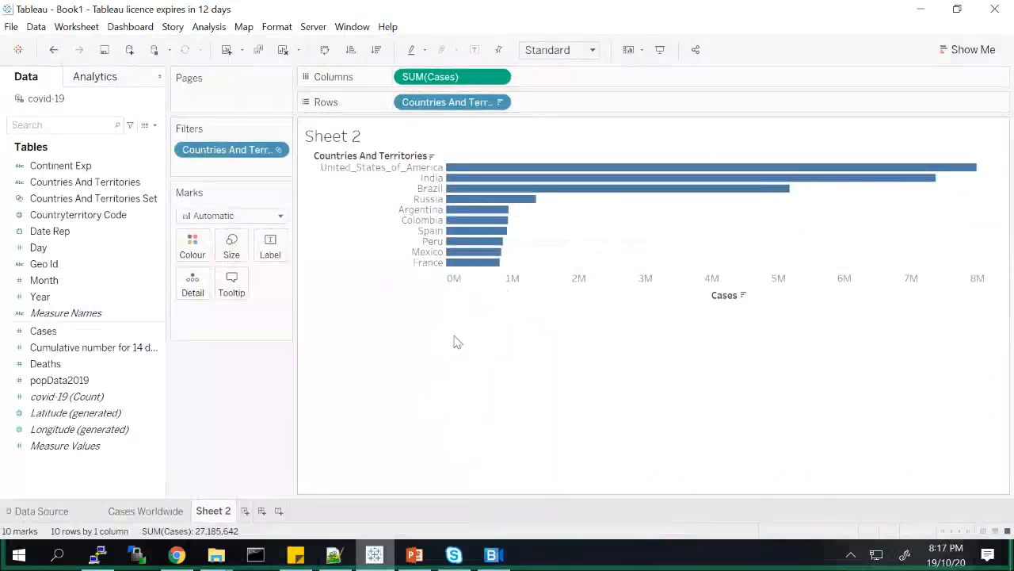
mouse_move(504, 169)
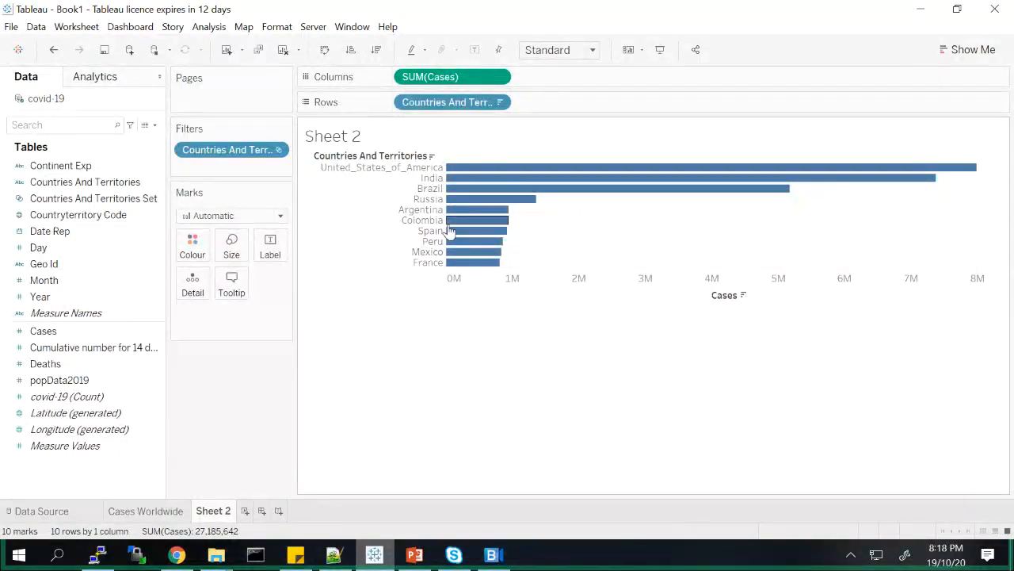
Rename the Sheet 2 worksheet as "Top 10 Countries by Cases".
double_click(213, 511)
click(212, 511)
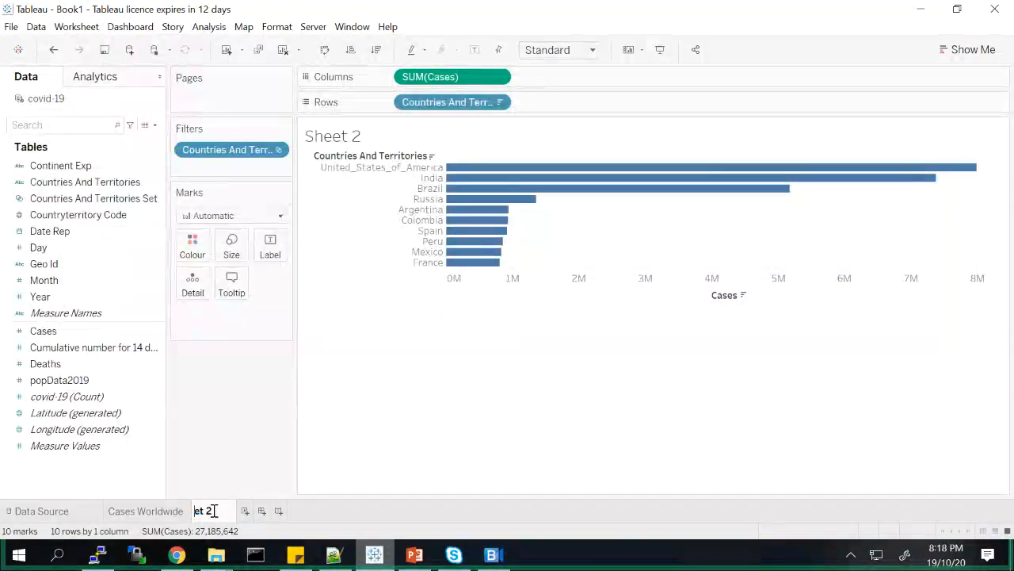
key(ctrl+a)
text(Top 10 Count)
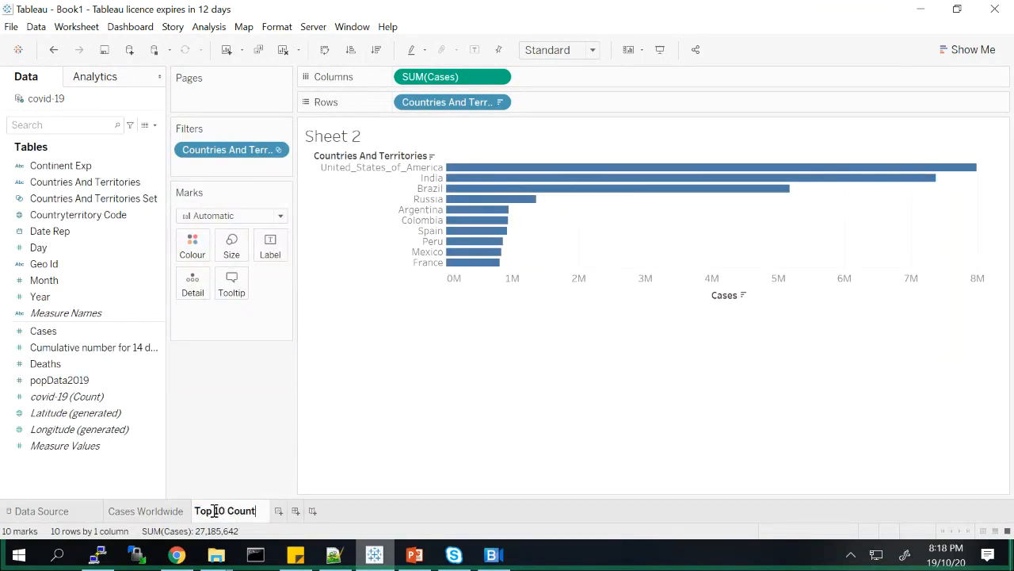
key(BackSpace)
key(BackSpace)
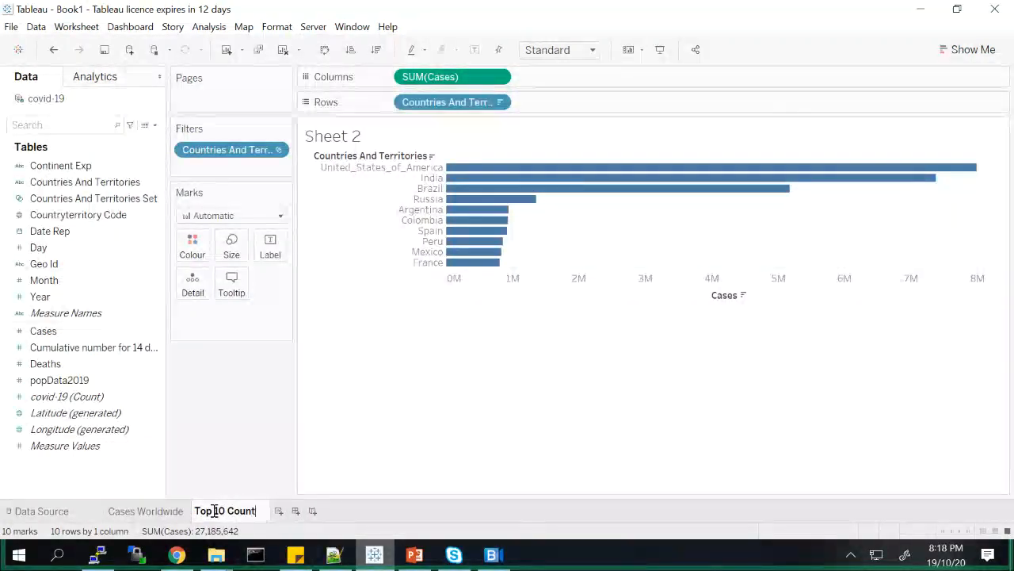
text(ries by Cases)
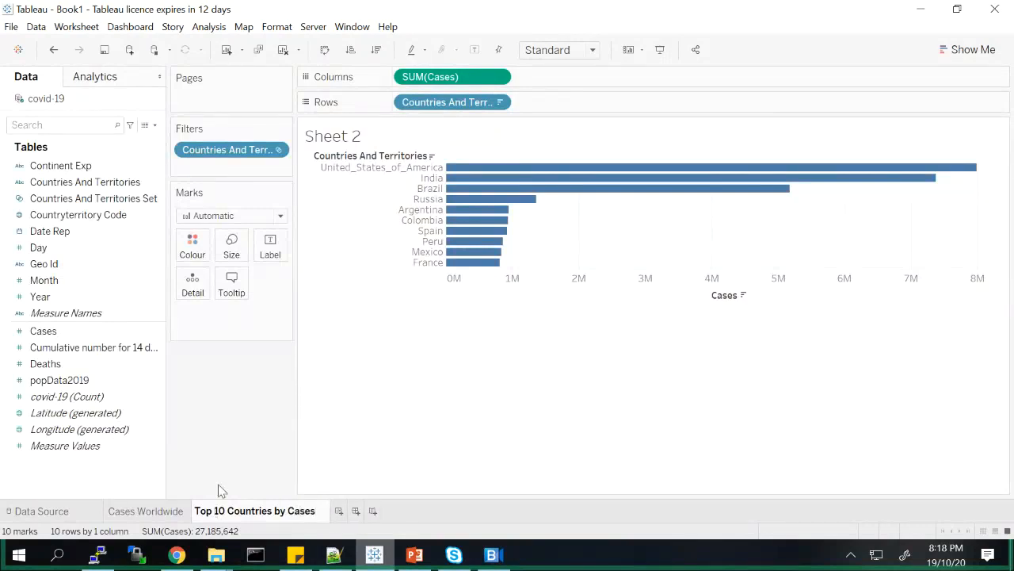
click(310, 428)
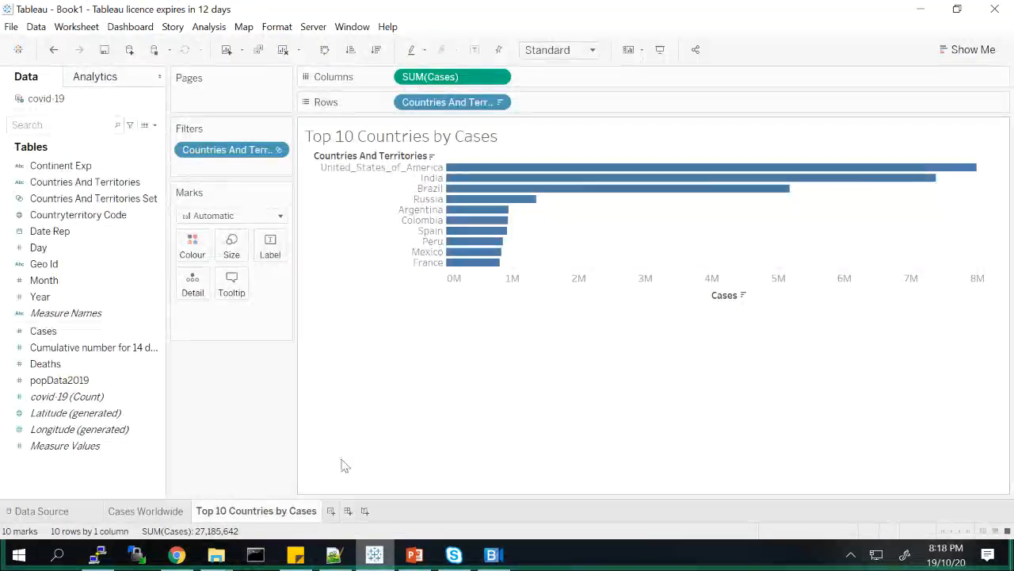
Add a new worksheet and plot Deaths as rows against Countries And Territories as columns.
click(331, 512)
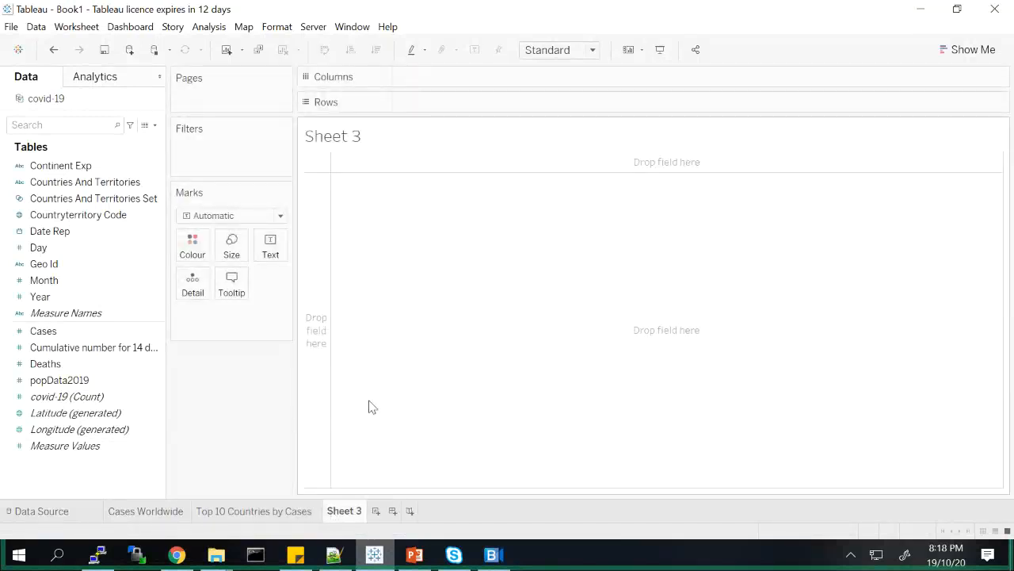
click(95, 183)
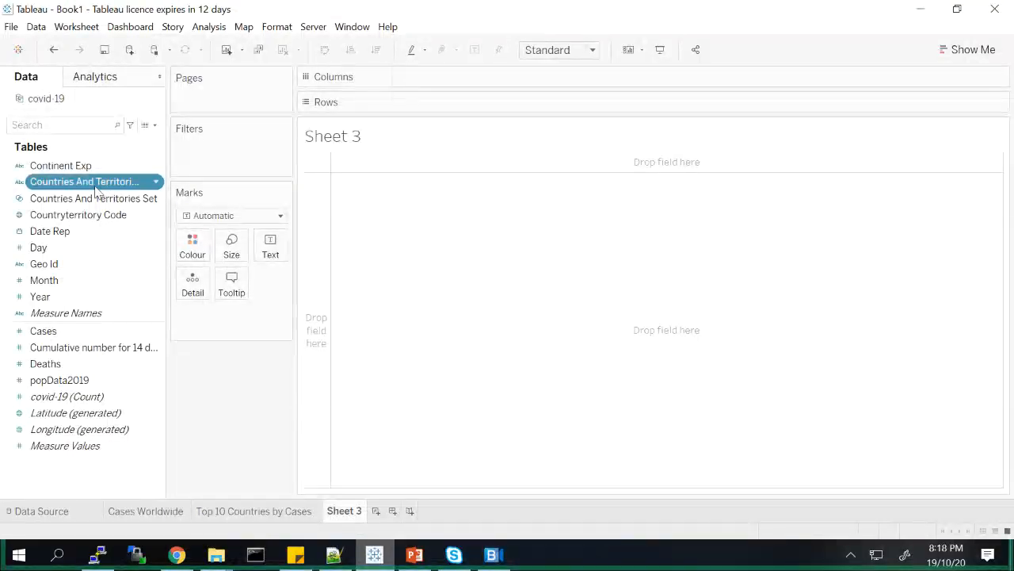
drag(95, 190, 487, 83)
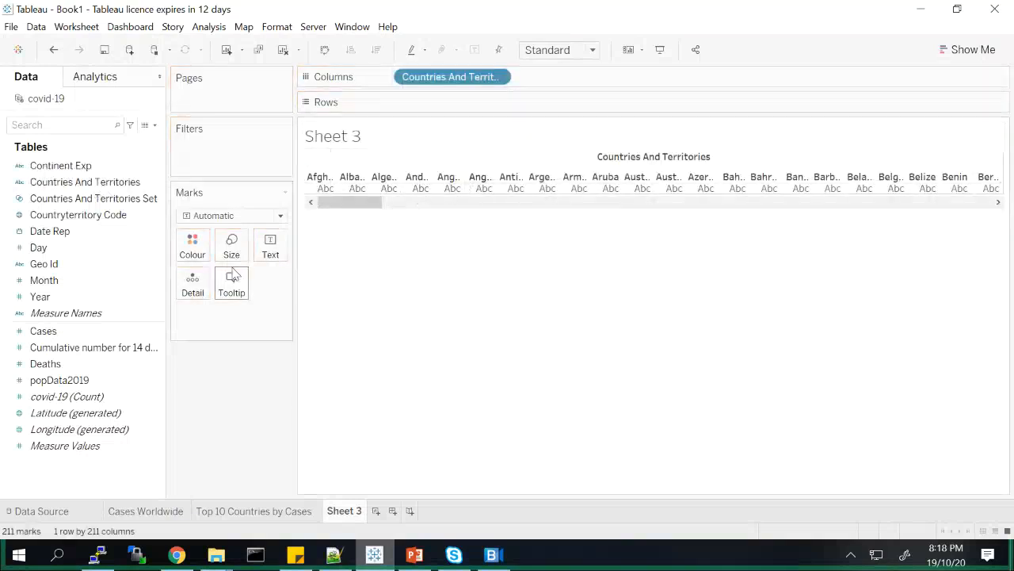
click(49, 331)
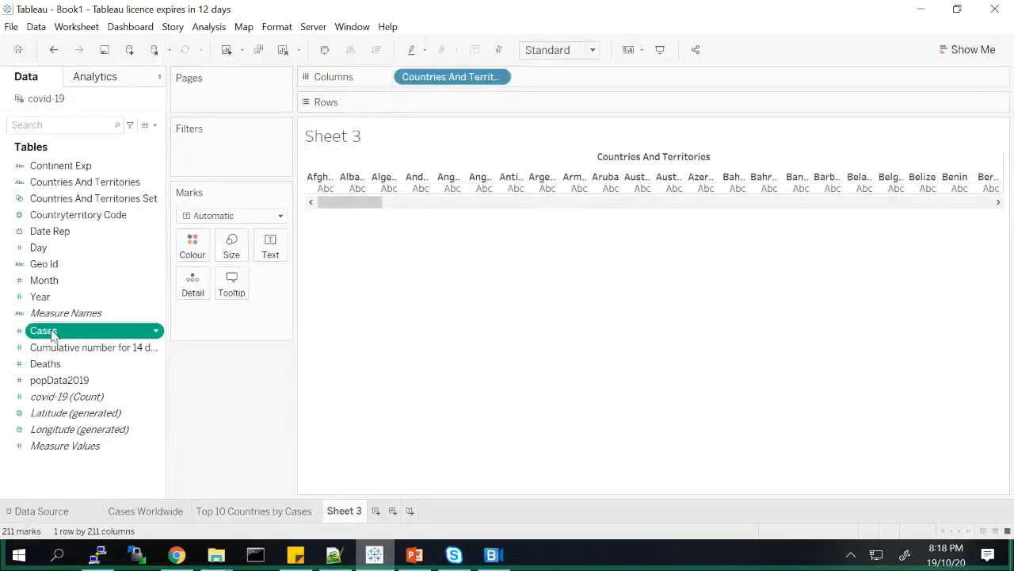
click(46, 364)
drag(45, 363, 429, 106)
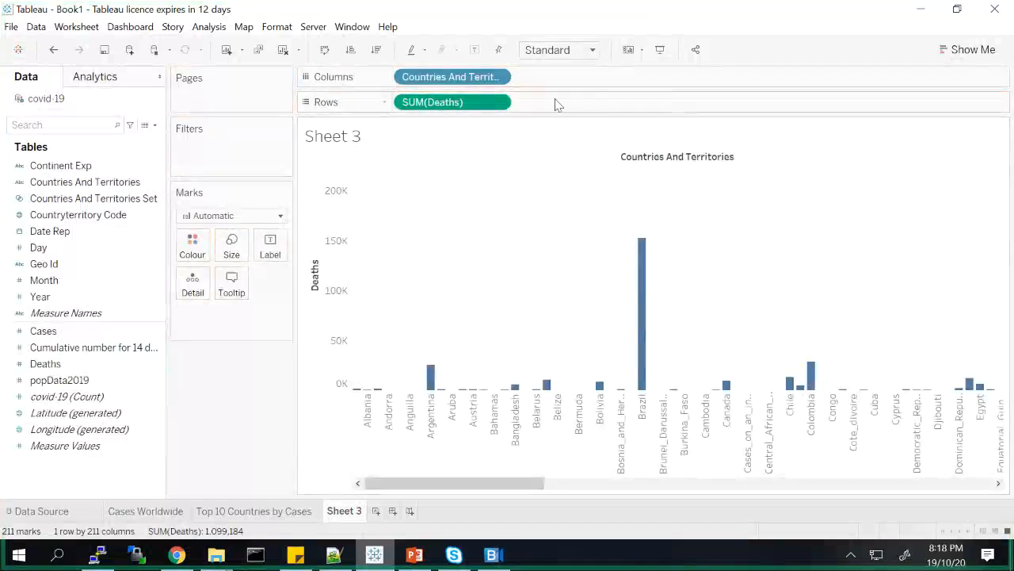
Convert the deaths chart to horizontal bars and sort the countries in descending order of Deaths.
click(967, 47)
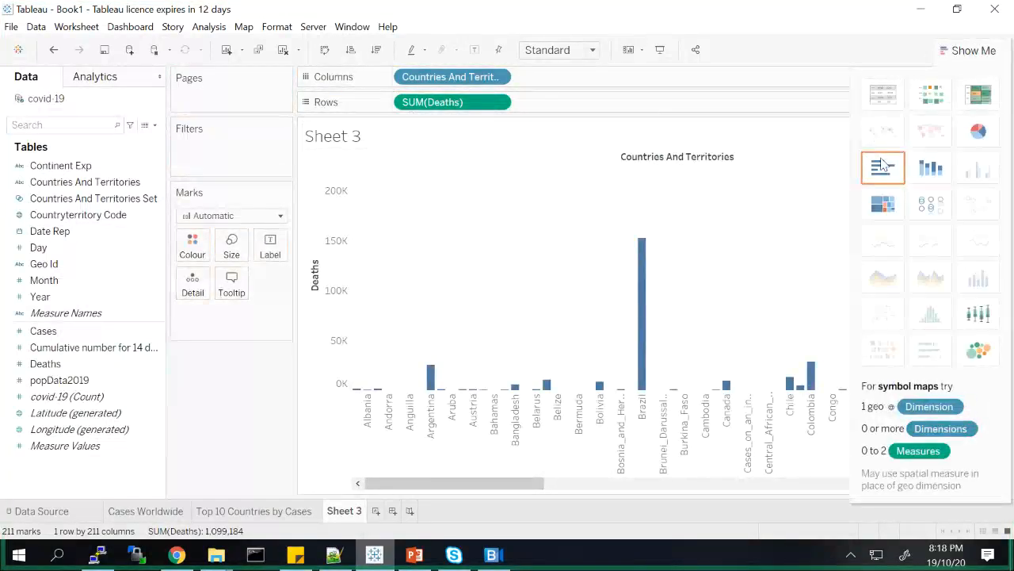
click(882, 165)
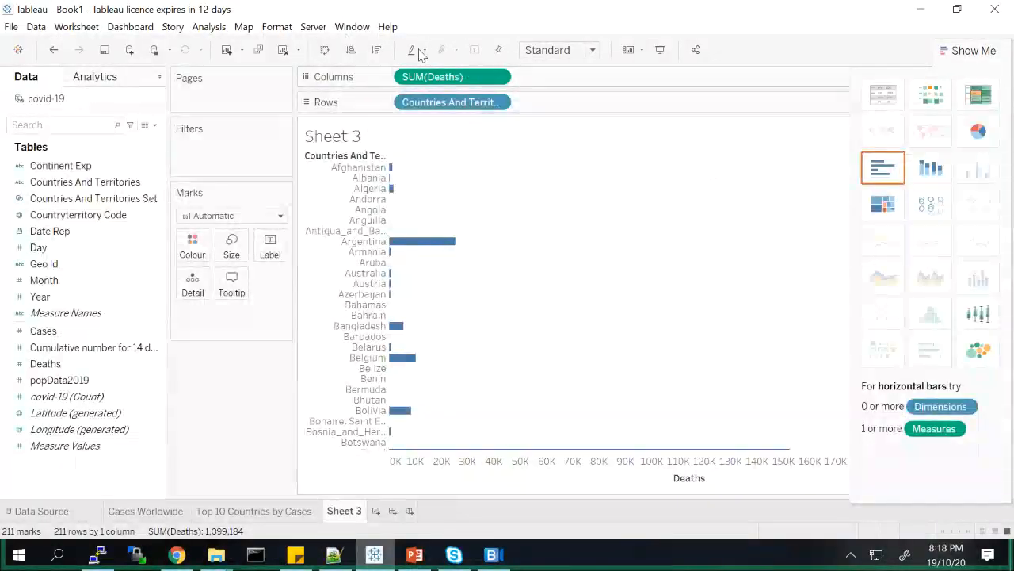
click(374, 50)
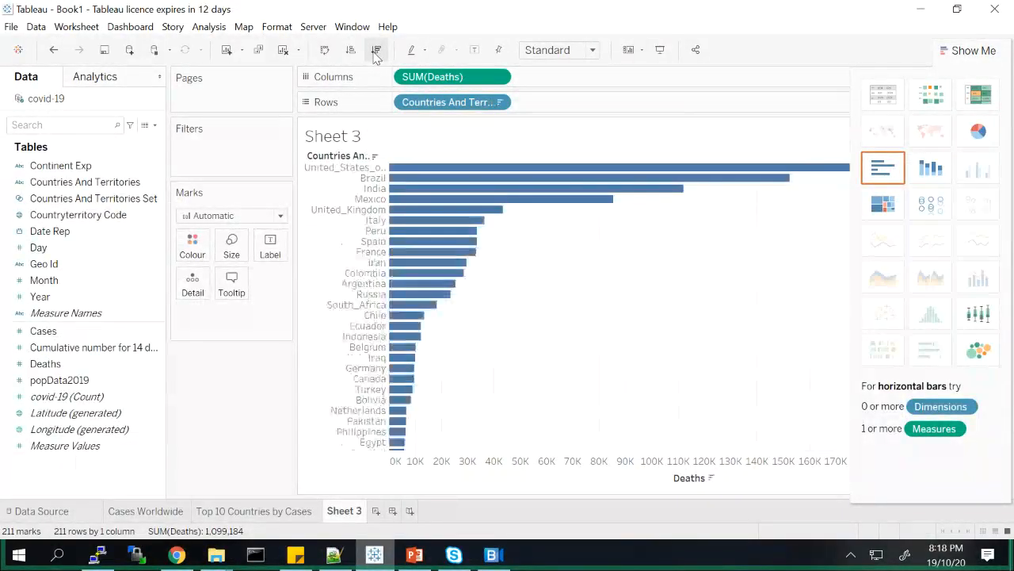
click(973, 50)
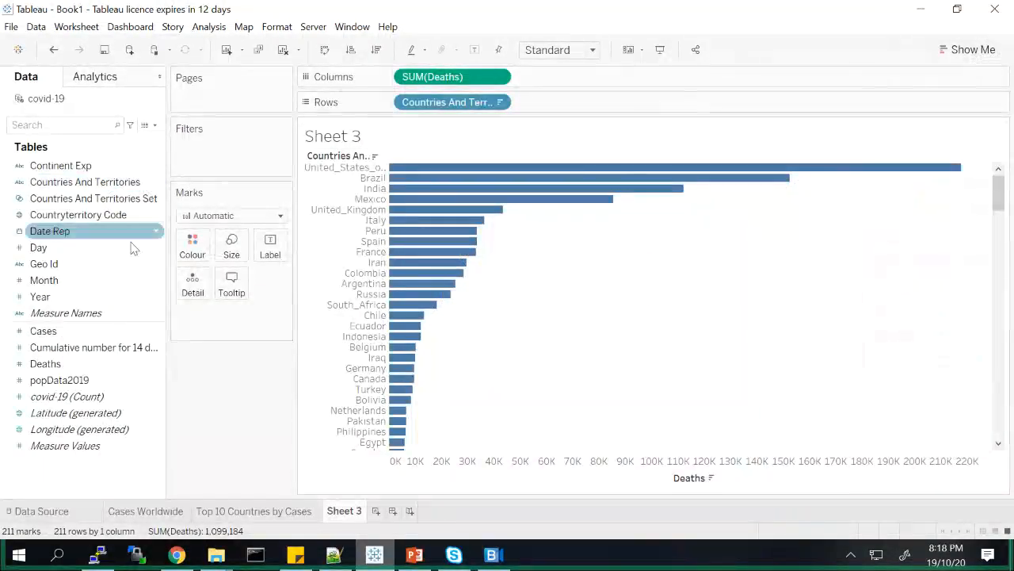
Create a second set from Countries And Territories, limited to the top 10 by sum of Deaths, and filter the deaths chart by it.
click(102, 199)
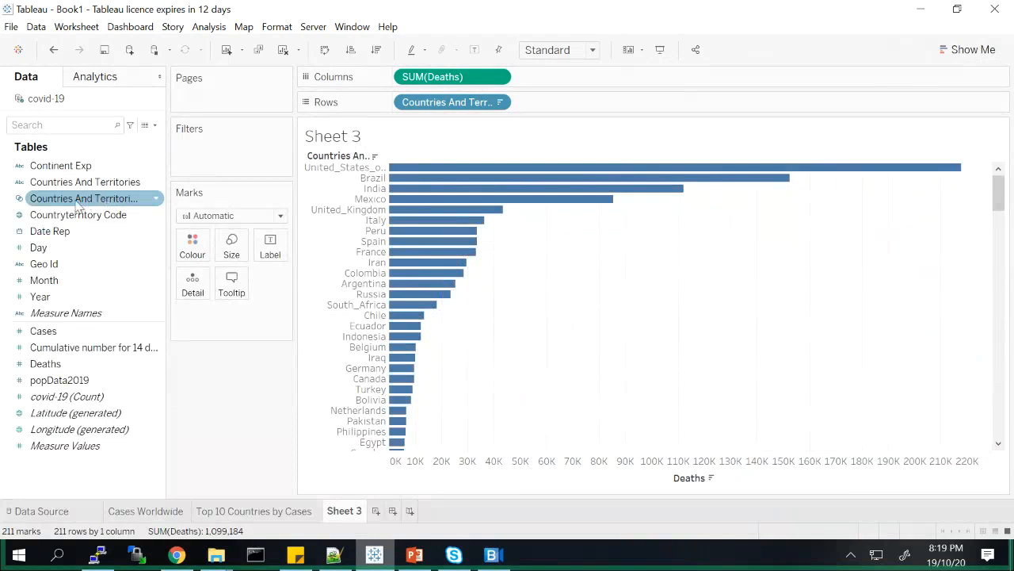
click(143, 183)
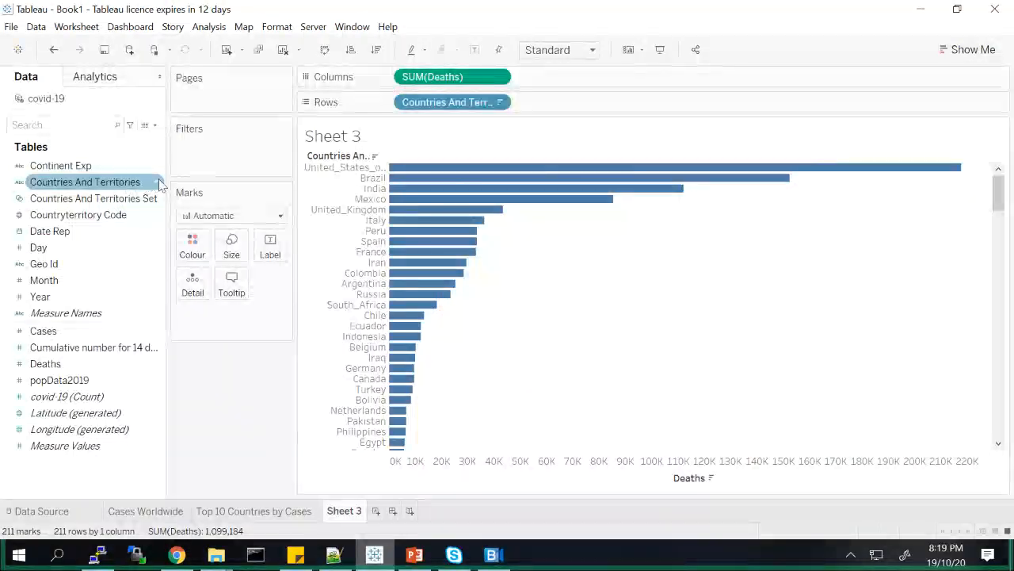
click(160, 184)
mouse_move(267, 297)
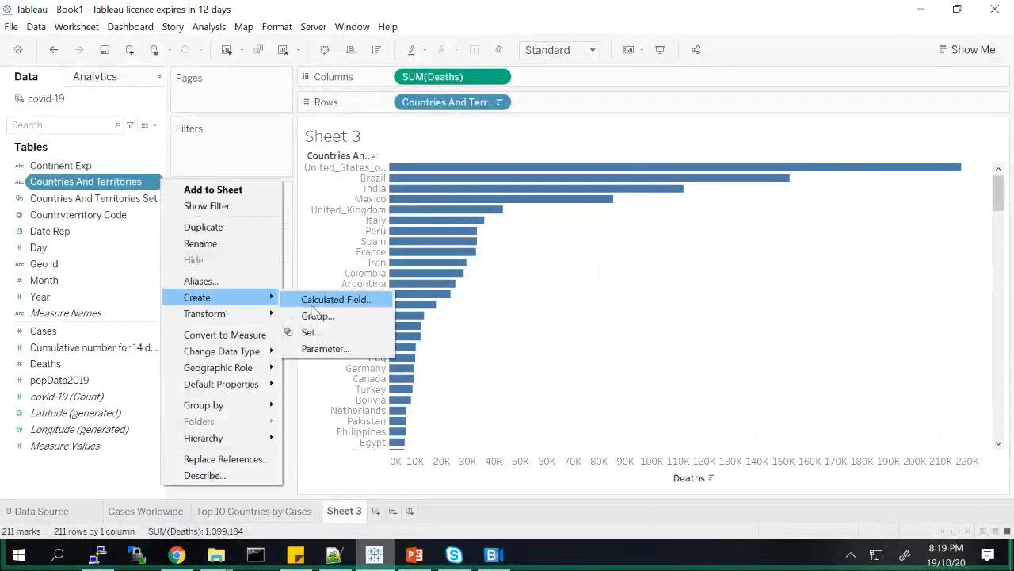
click(313, 333)
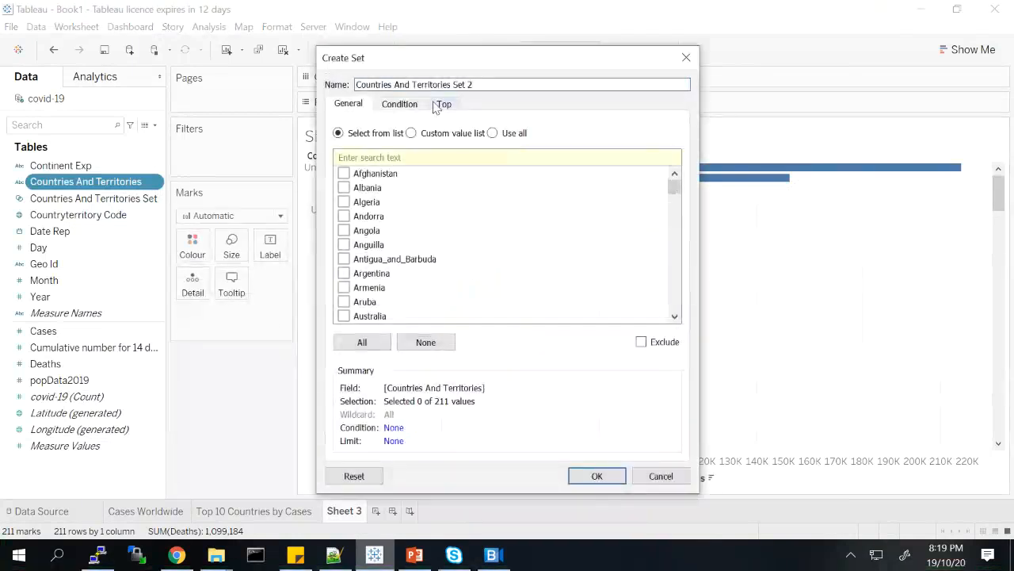
click(441, 105)
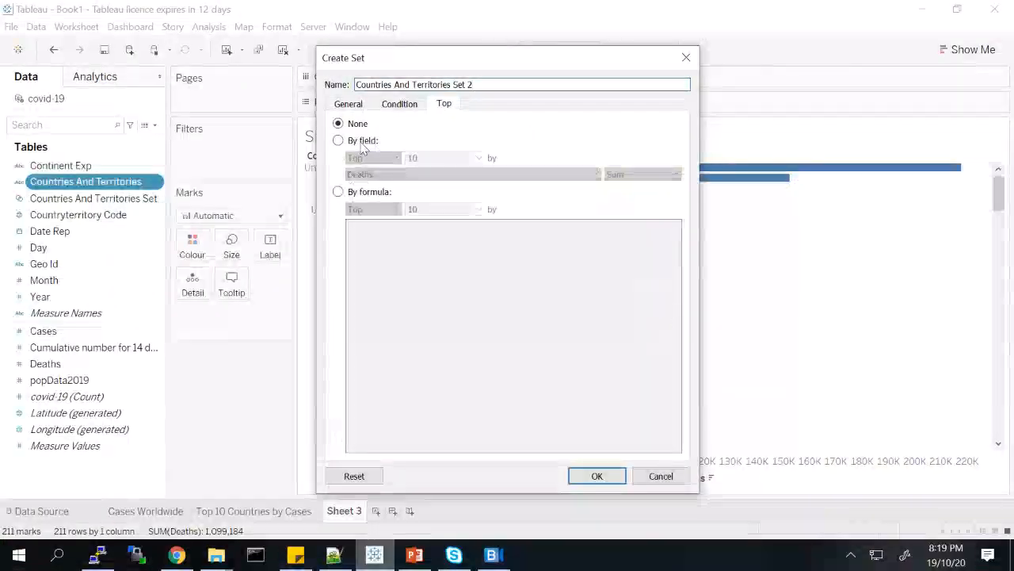
click(364, 143)
click(388, 175)
click(396, 176)
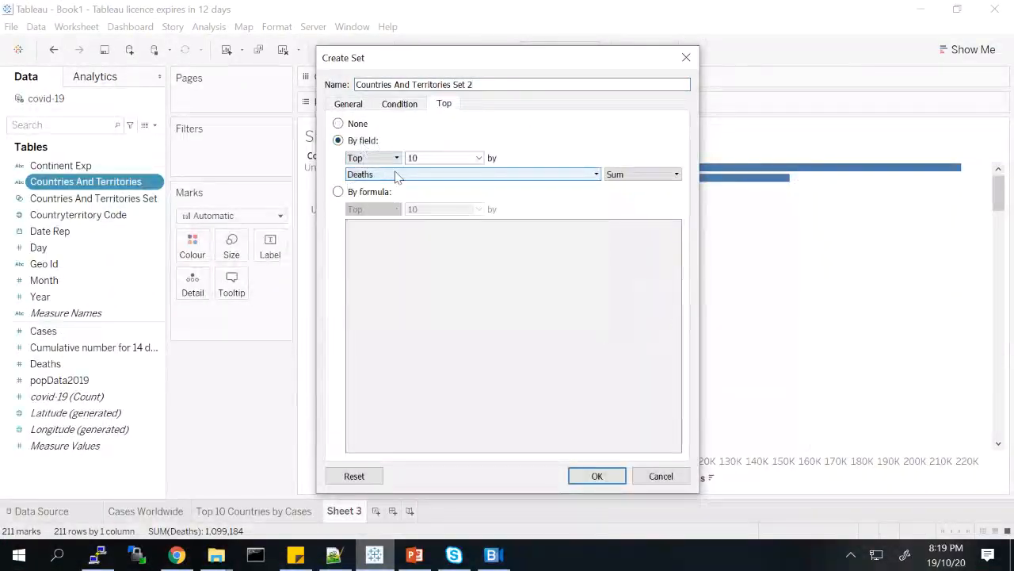
click(419, 176)
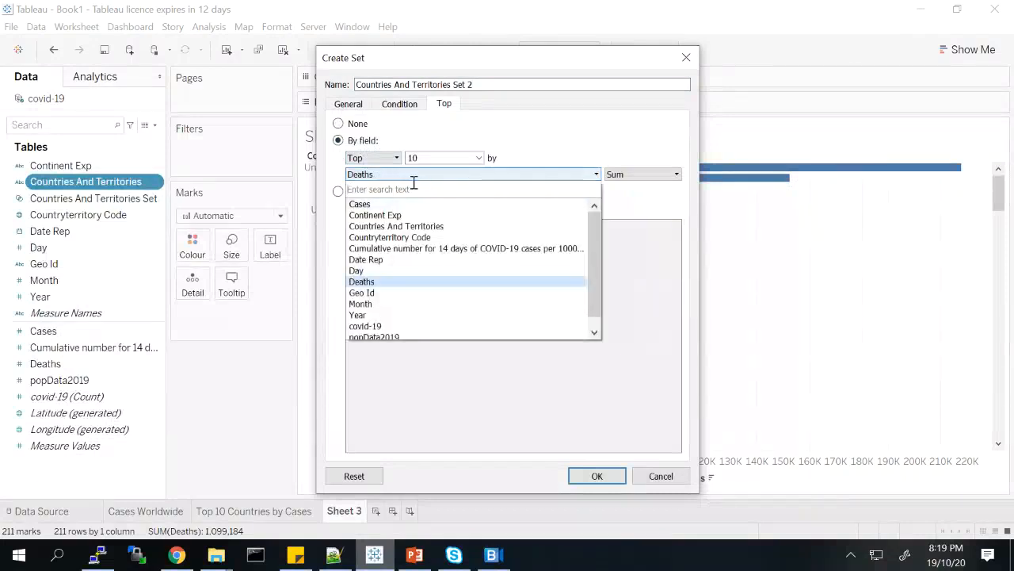
click(383, 283)
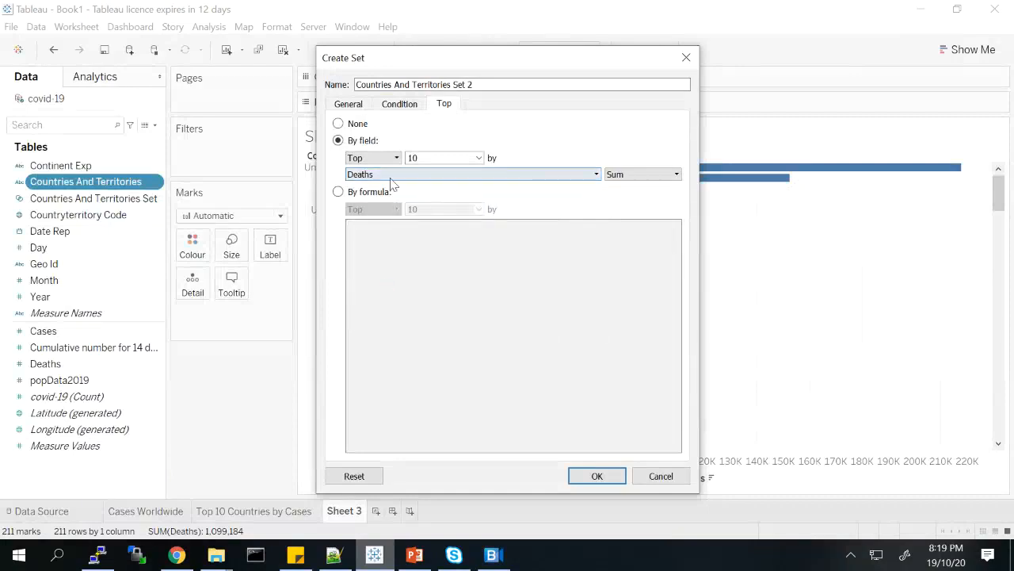
click(597, 476)
drag(96, 216, 238, 149)
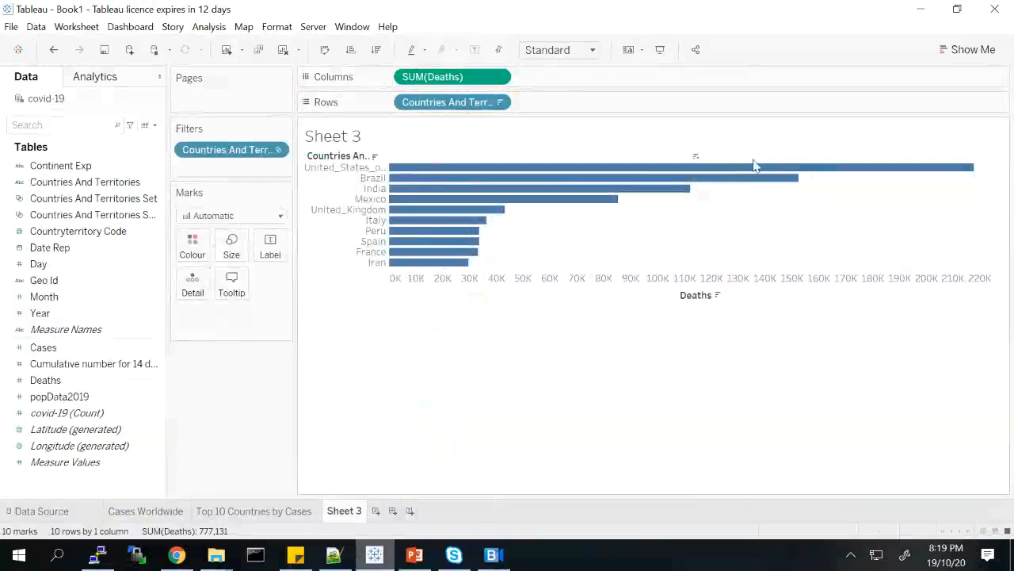
mouse_move(622, 173)
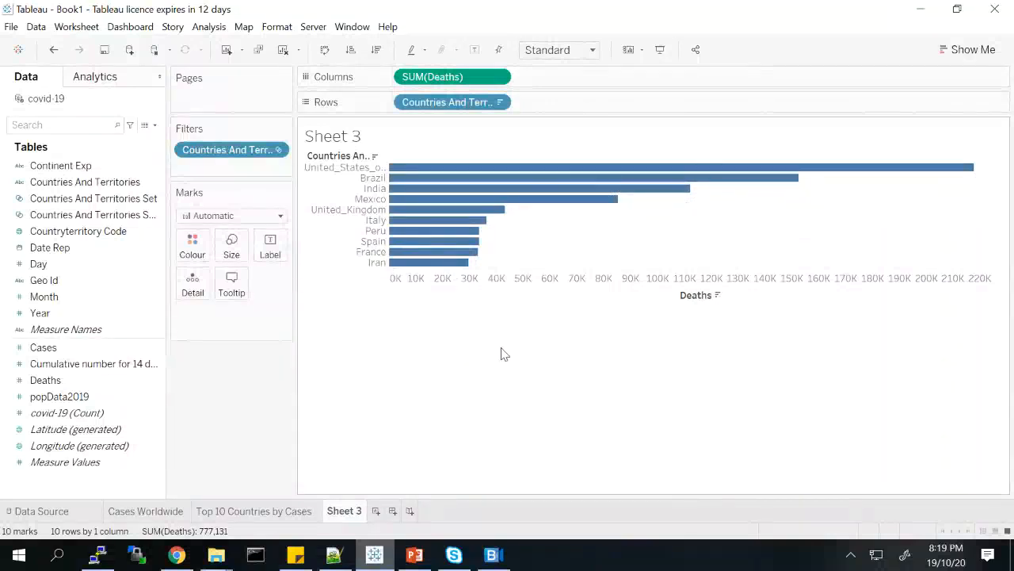
Rename the deaths worksheet as "Top 10 Countries by Death".
double_click(345, 511)
text(T)
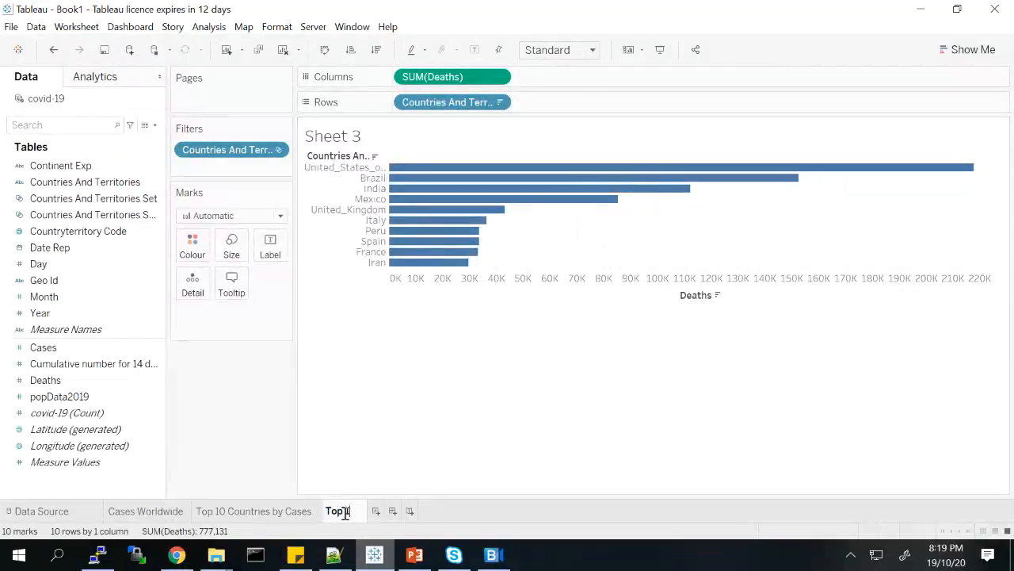
text(op 10 Countries)
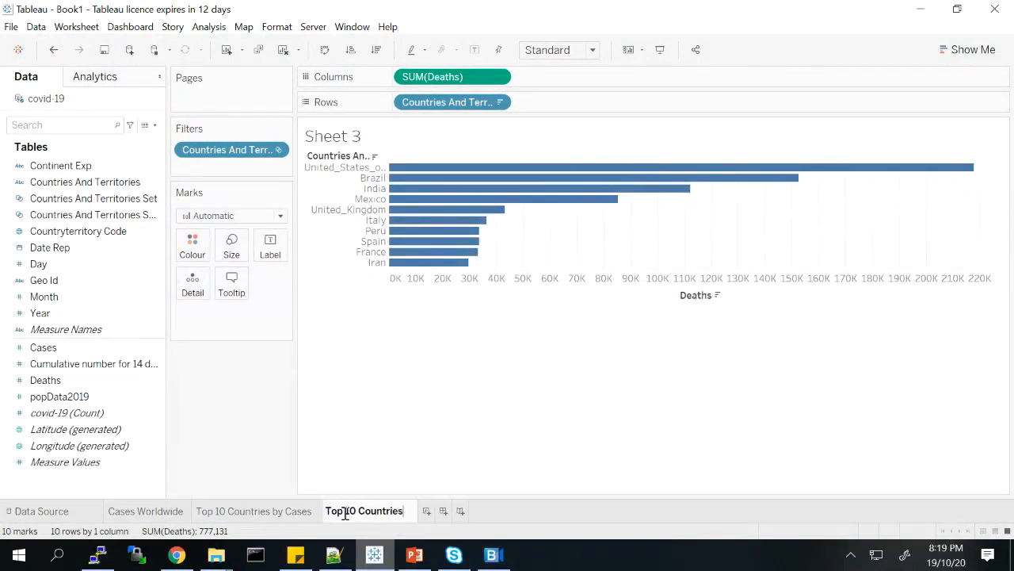
text( by Death)
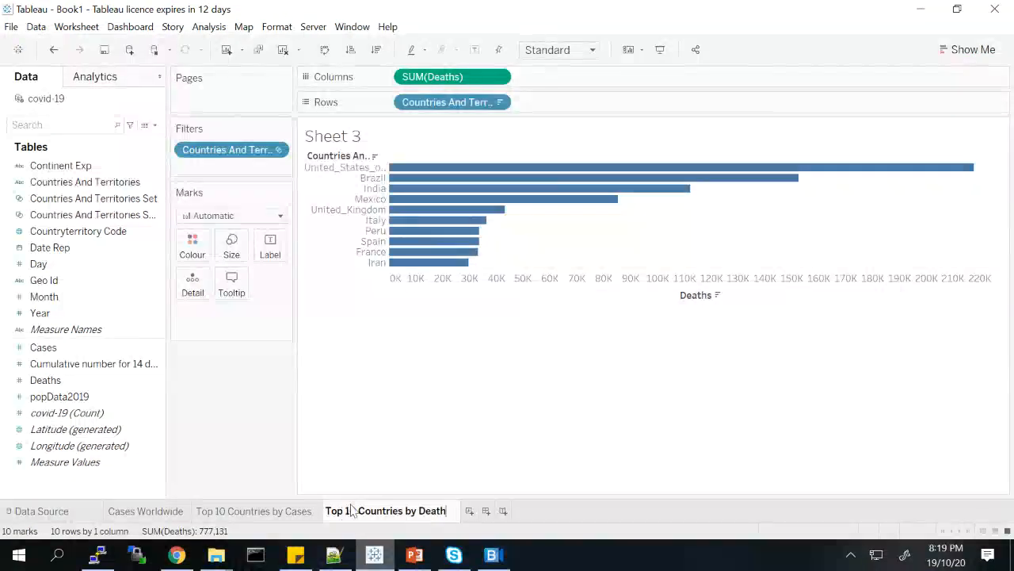
click(328, 480)
click(293, 511)
click(364, 511)
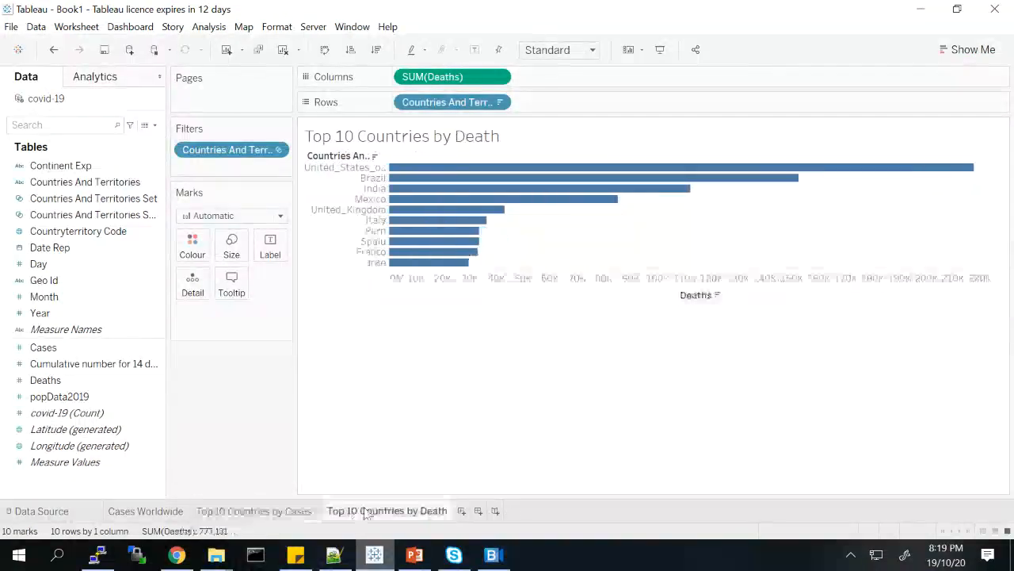
Add a new worksheet and name it "Mortality Rate".
click(462, 511)
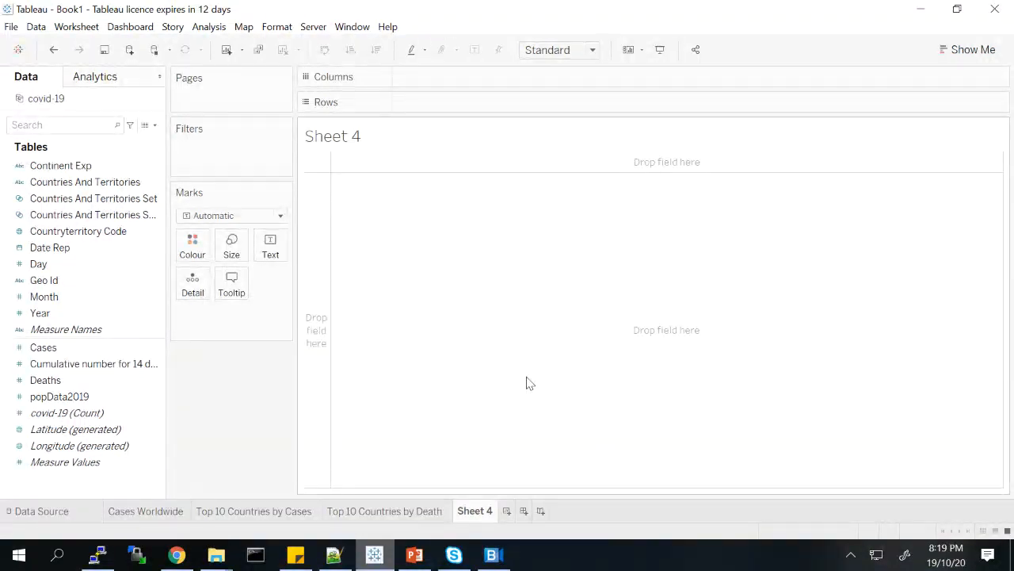
double_click(472, 509)
text(Mo)
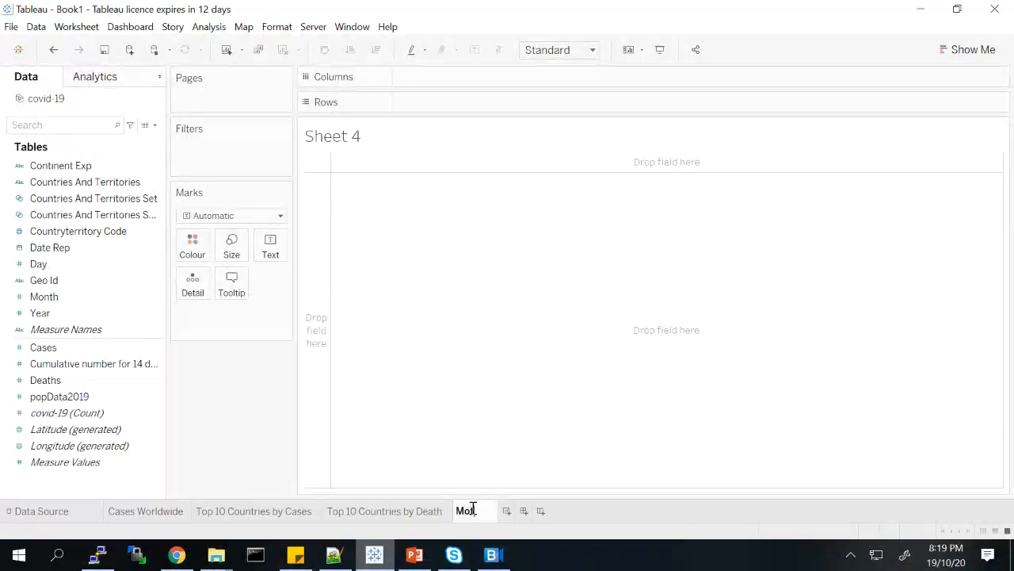
text(rtality Rate)
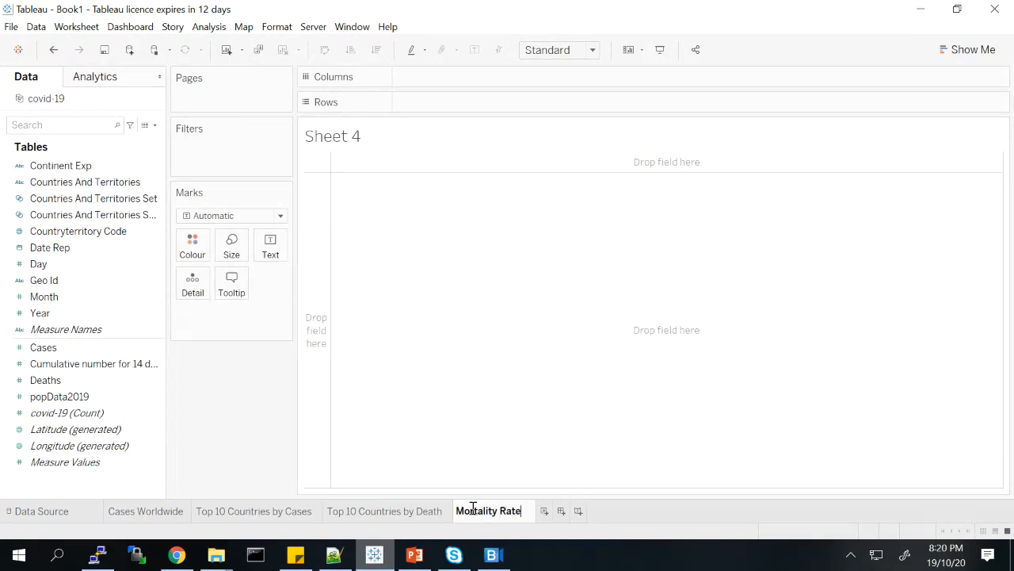
key(Return)
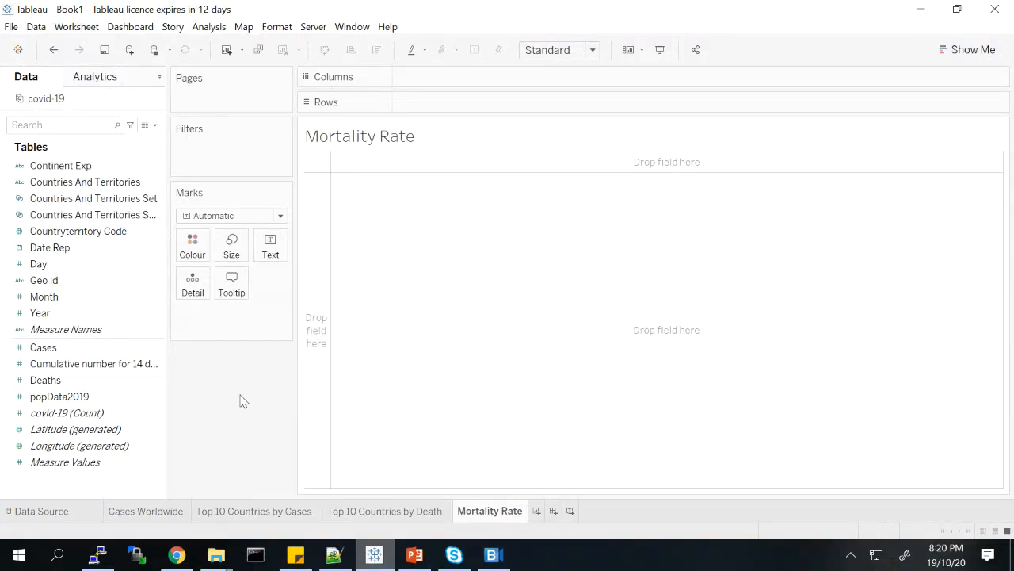
Create a calculated field and name it "Mortality Rate".
click(156, 127)
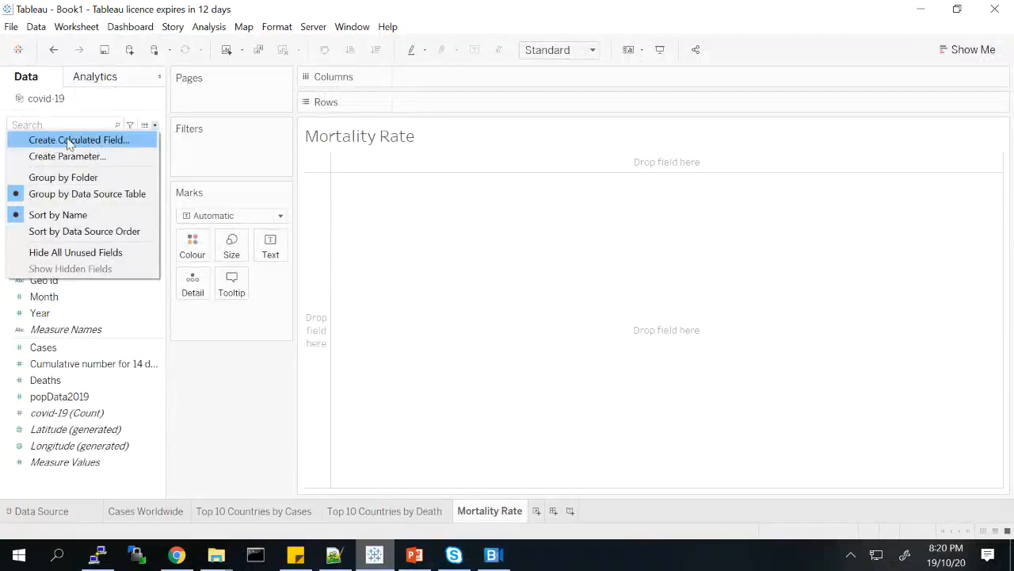
click(69, 140)
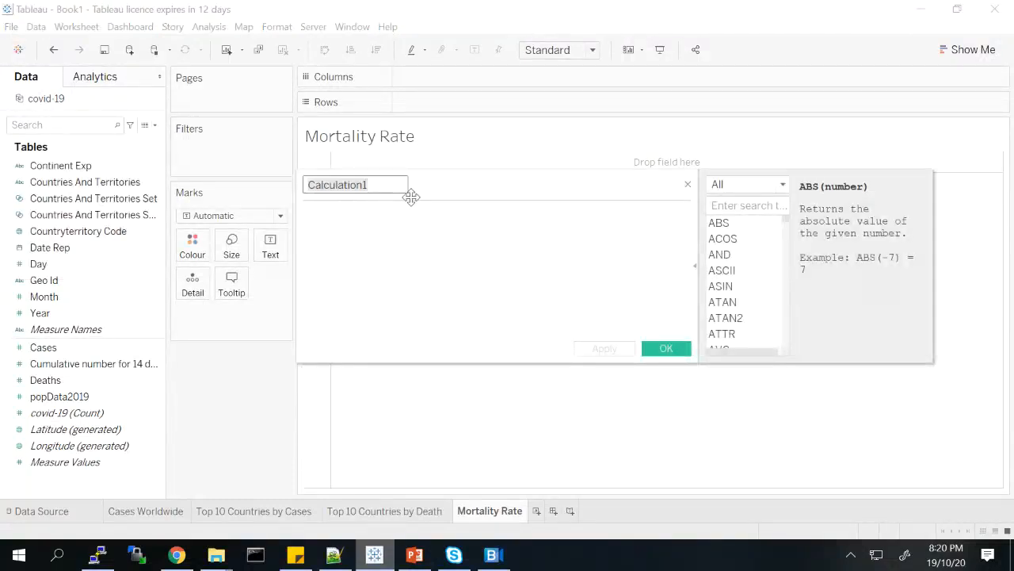
text(Mo)
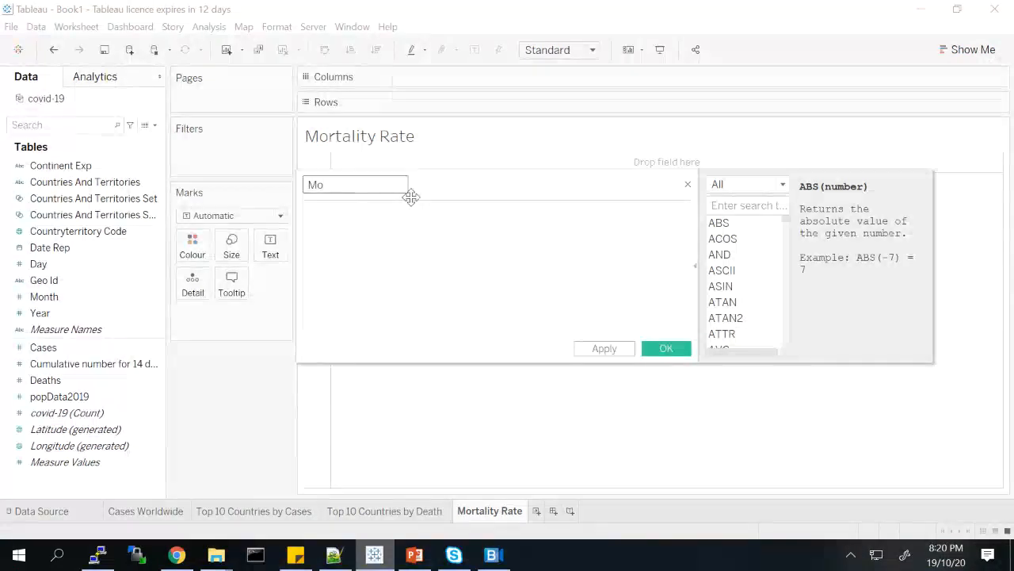
text(rtality Rate)
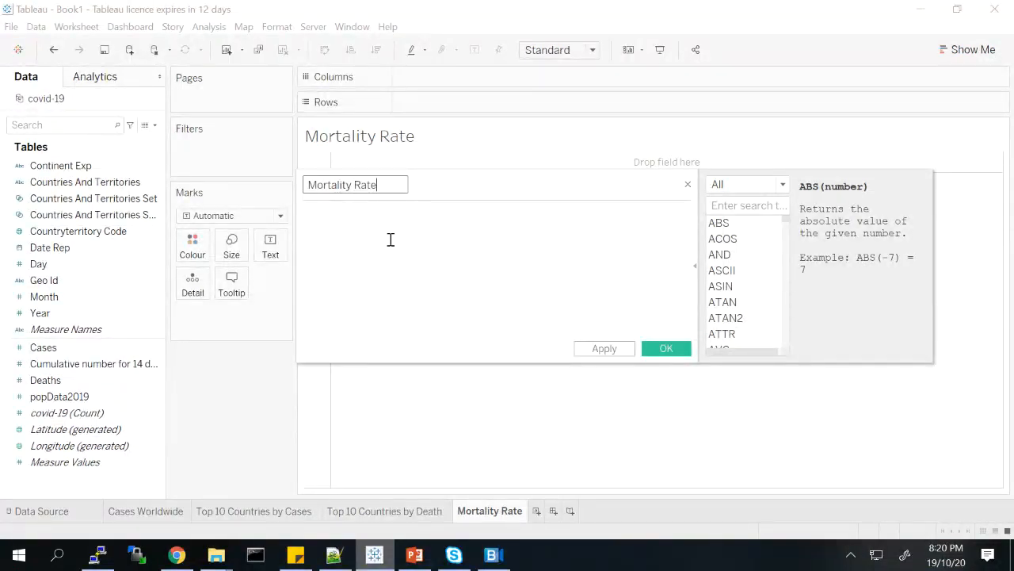
click(369, 226)
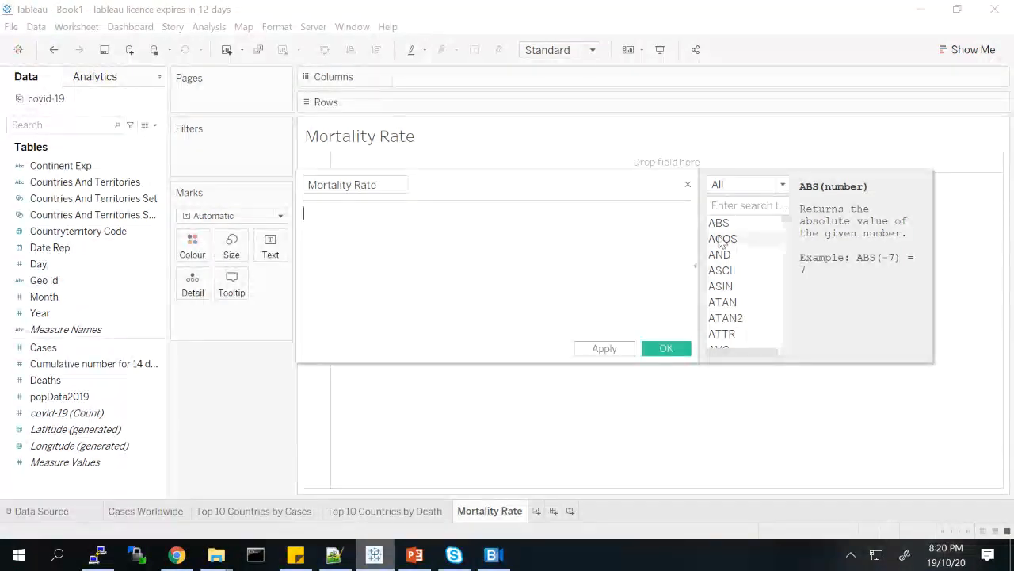
Begin the Mortality Rate formula with the sum of Deaths, sum([Deaths]).
drag(784, 219, 790, 348)
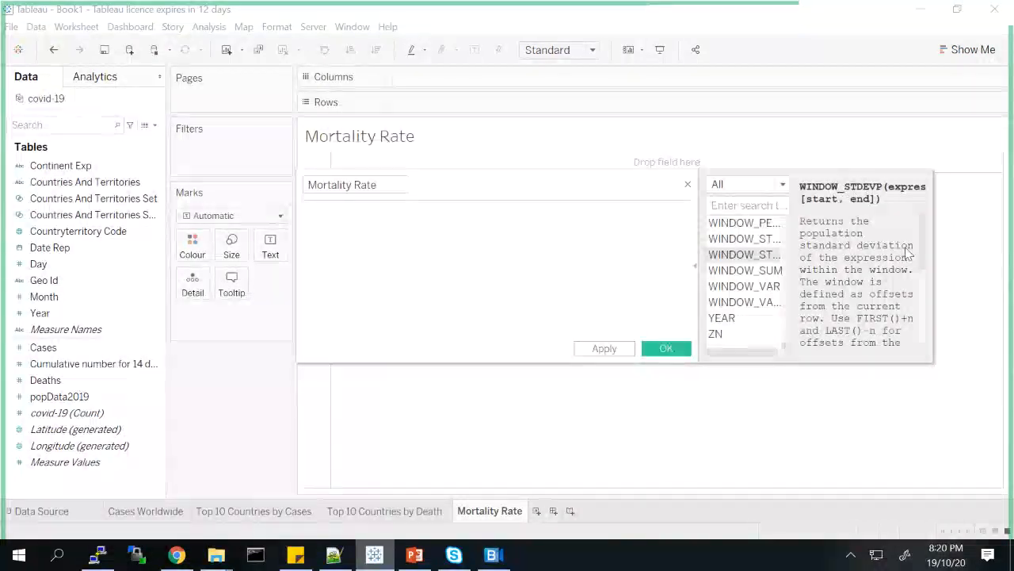
scroll(924, 229, down, 5)
scroll(924, 230, up, 5)
drag(784, 346, 785, 215)
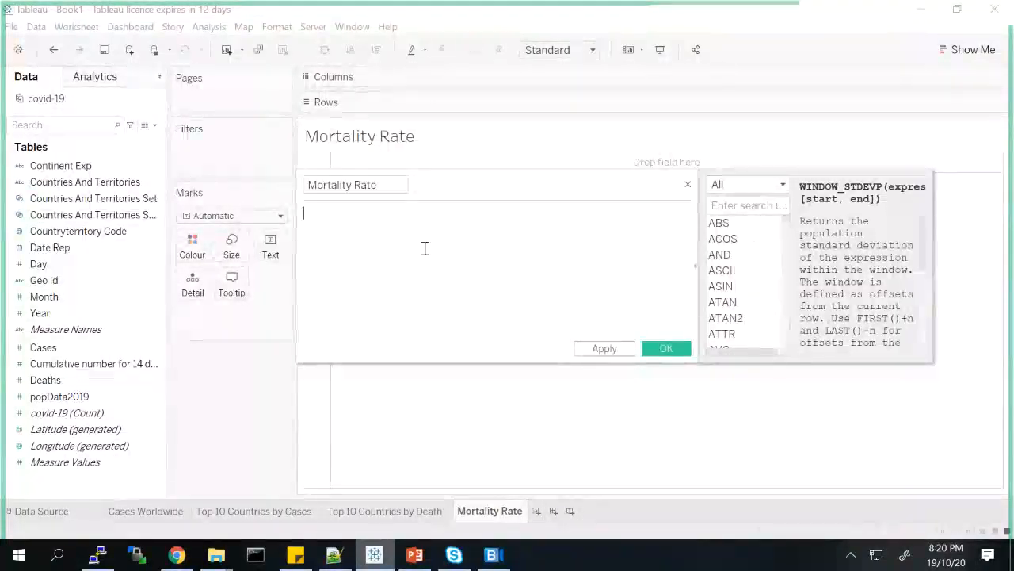
text(sum()
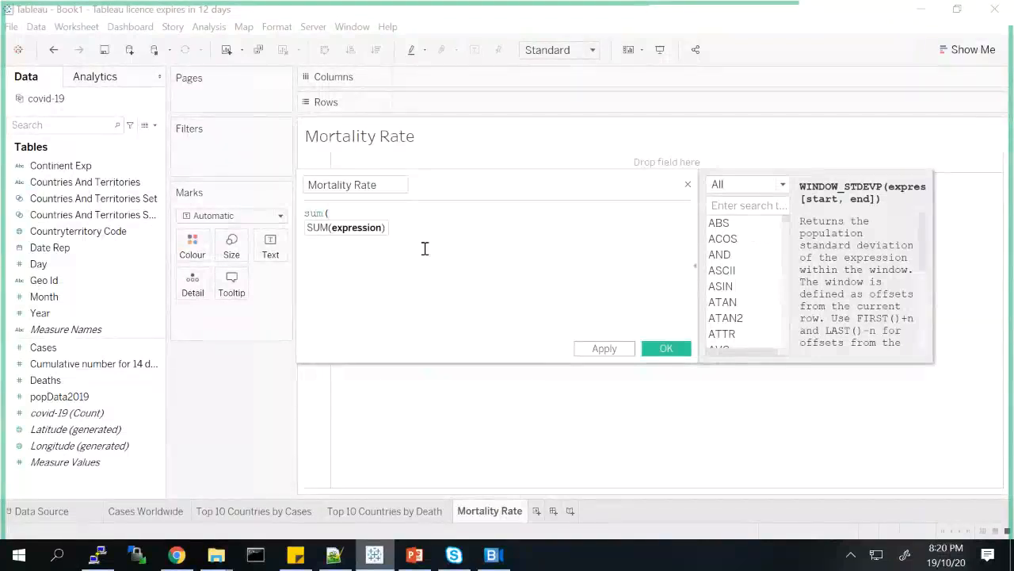
text(de)
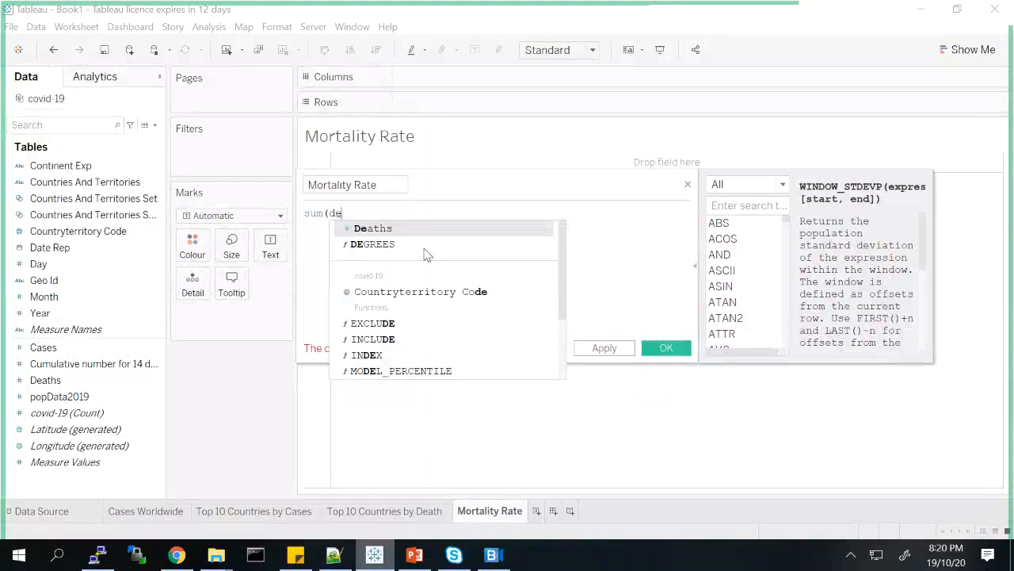
key(Return)
text())
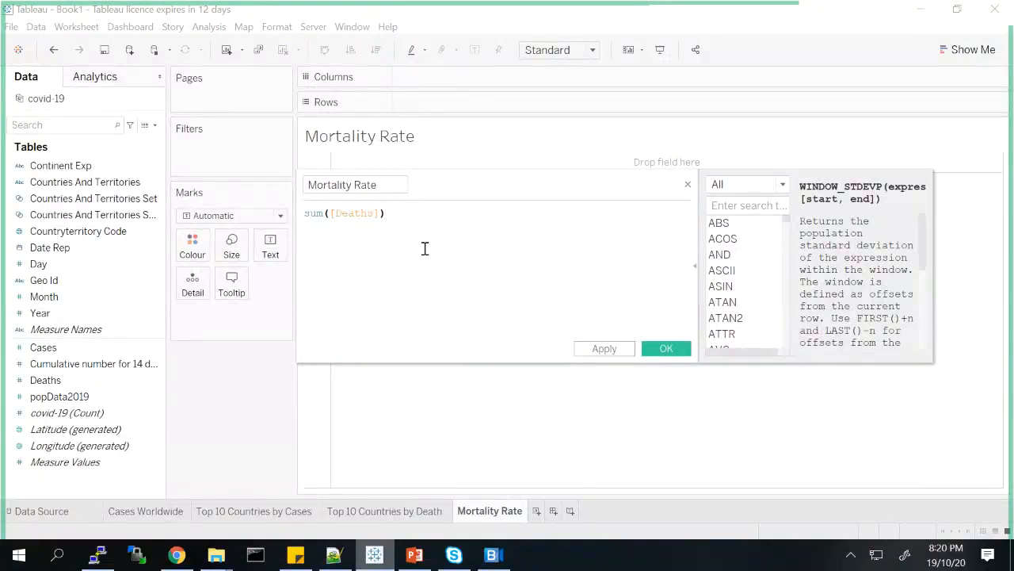
Complete the formula by dividing by sum([Cases]) and save the calculated field.
text(/sum()
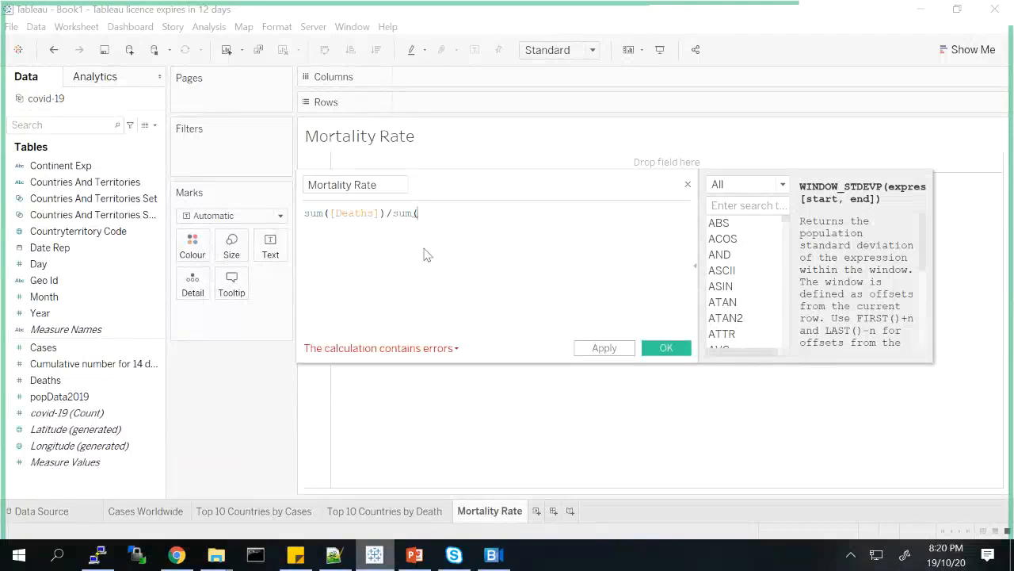
text(CASE)
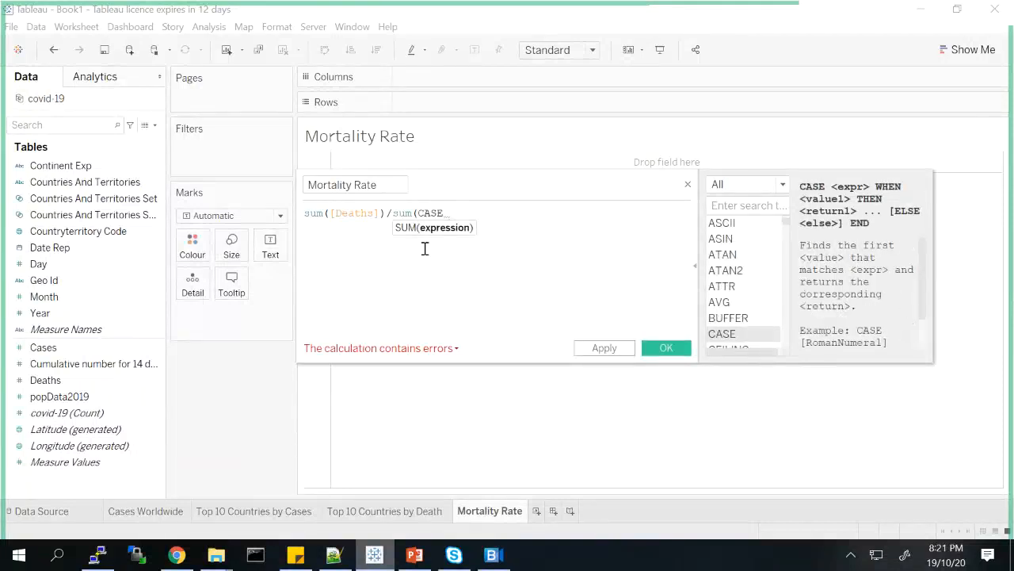
text())
key(Left)
key(BackSpace)
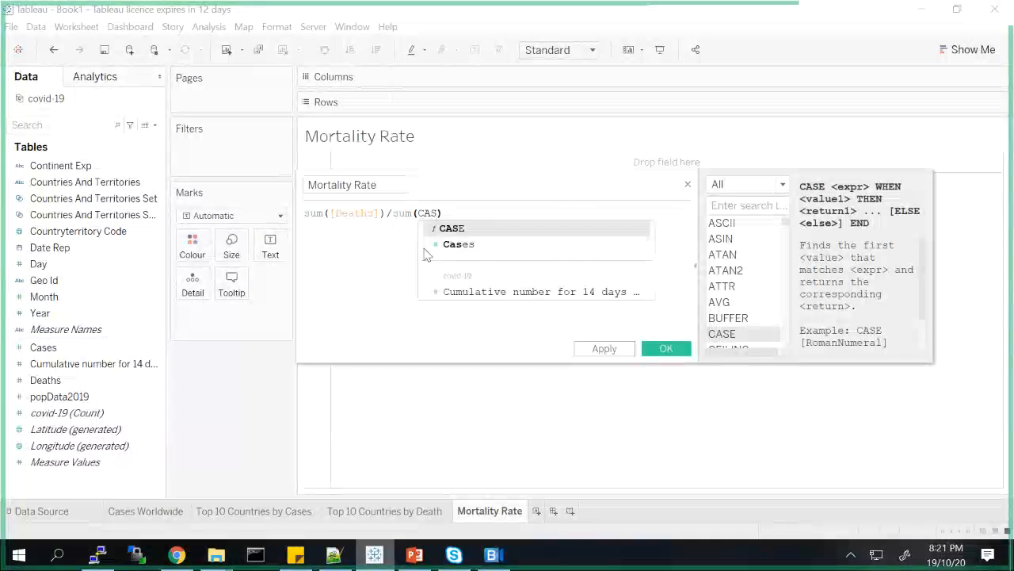
click(432, 244)
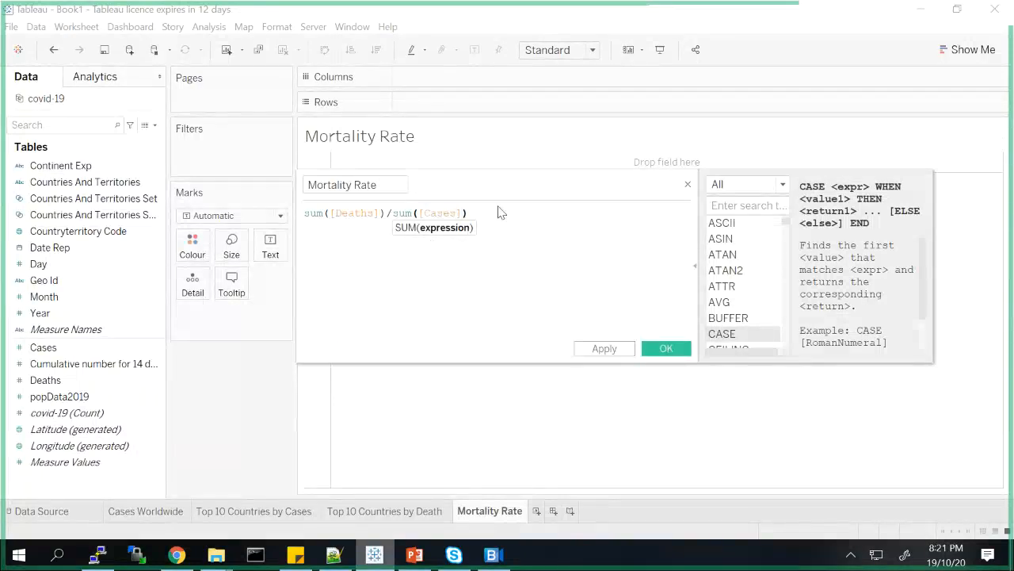
click(665, 349)
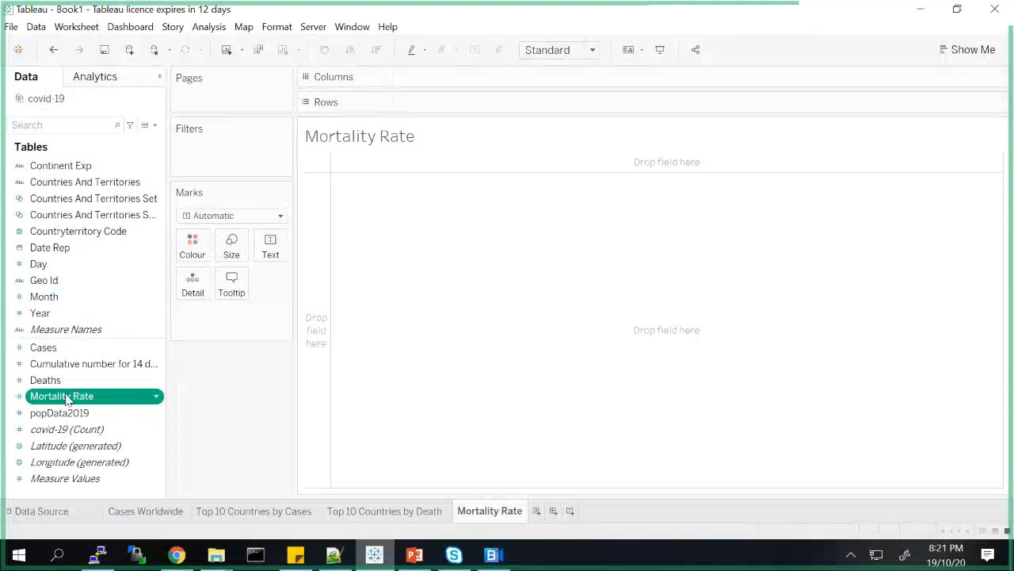
Display Mortality Rate as text on the sheet and set the field's default number format to percentage with 2 decimal places.
drag(85, 405, 309, 432)
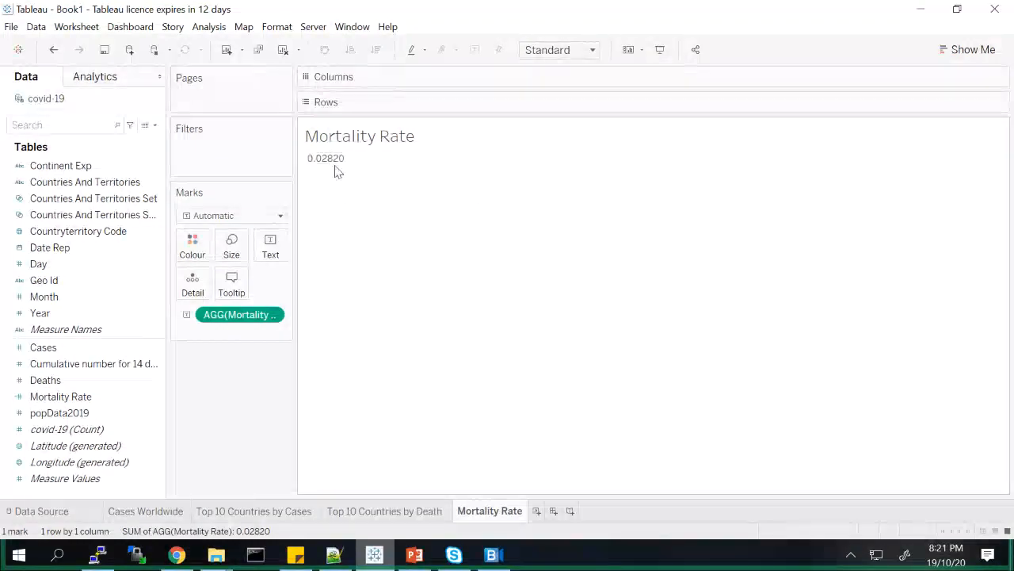
mouse_move(331, 169)
click(65, 398)
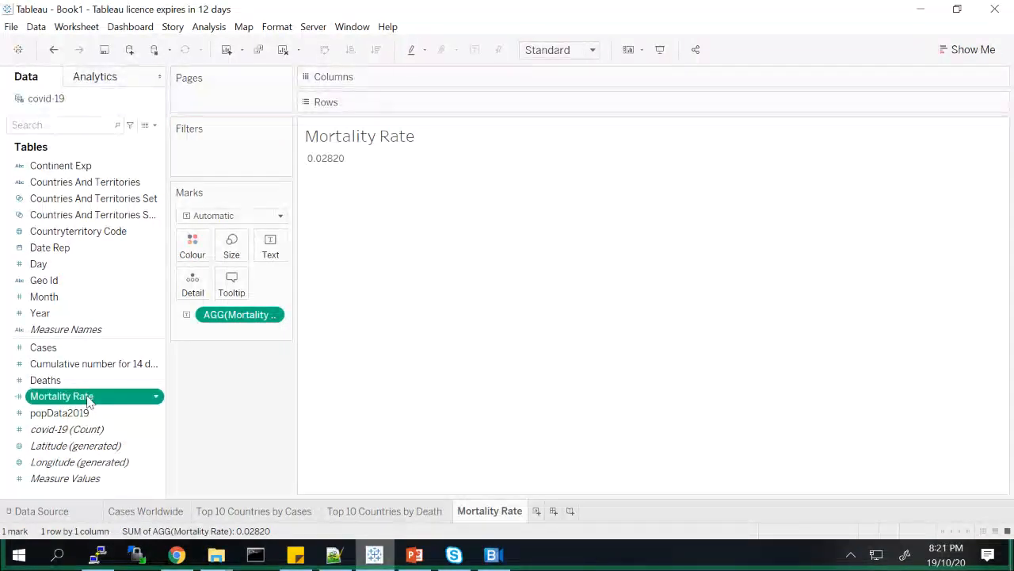
right_click(89, 403)
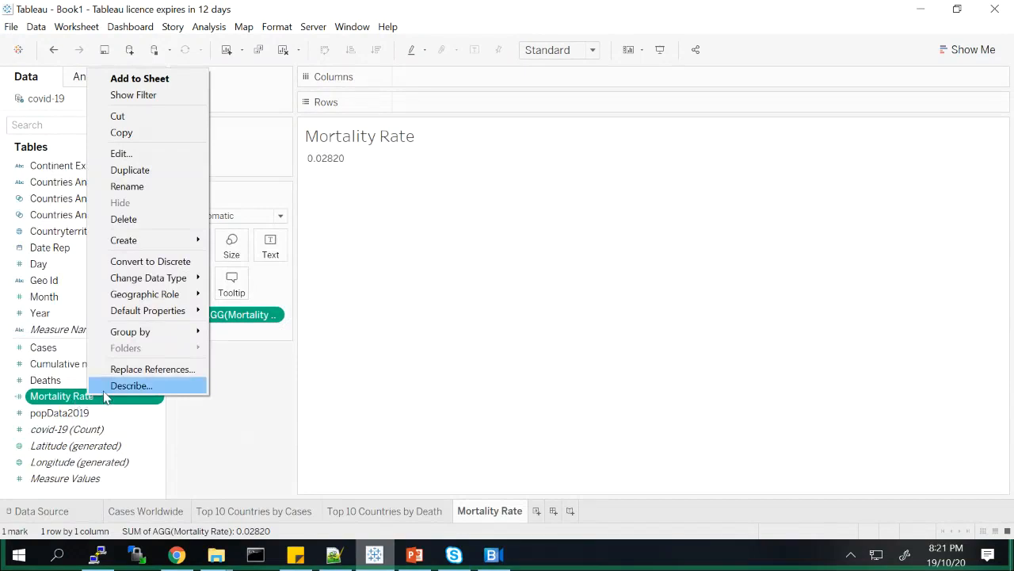
mouse_move(169, 278)
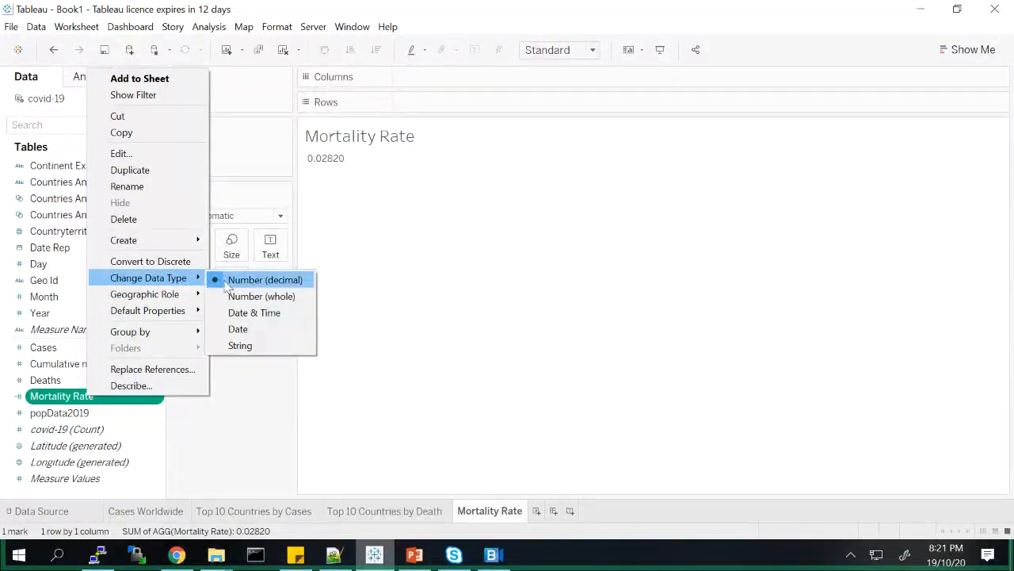
mouse_move(178, 314)
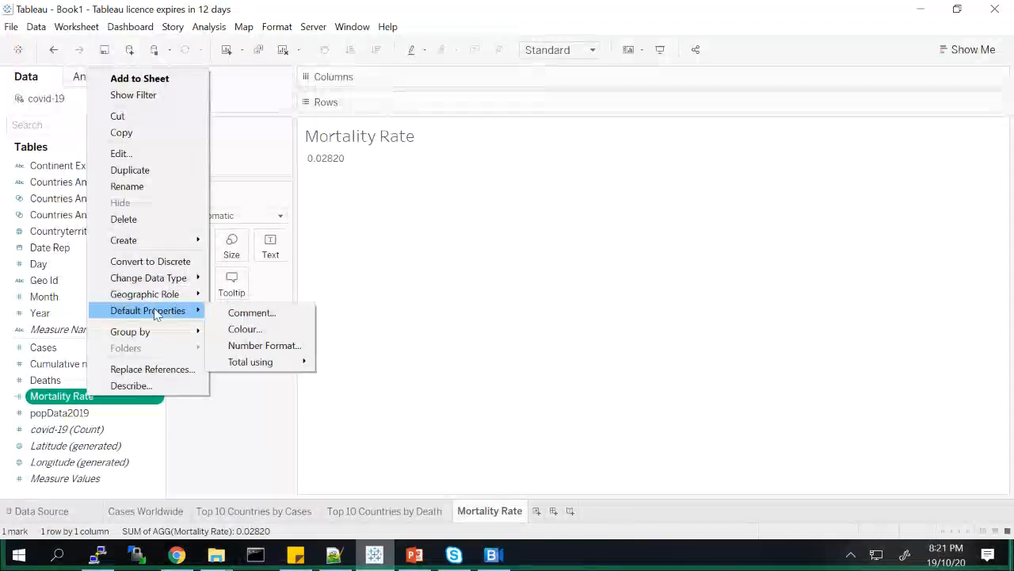
click(232, 346)
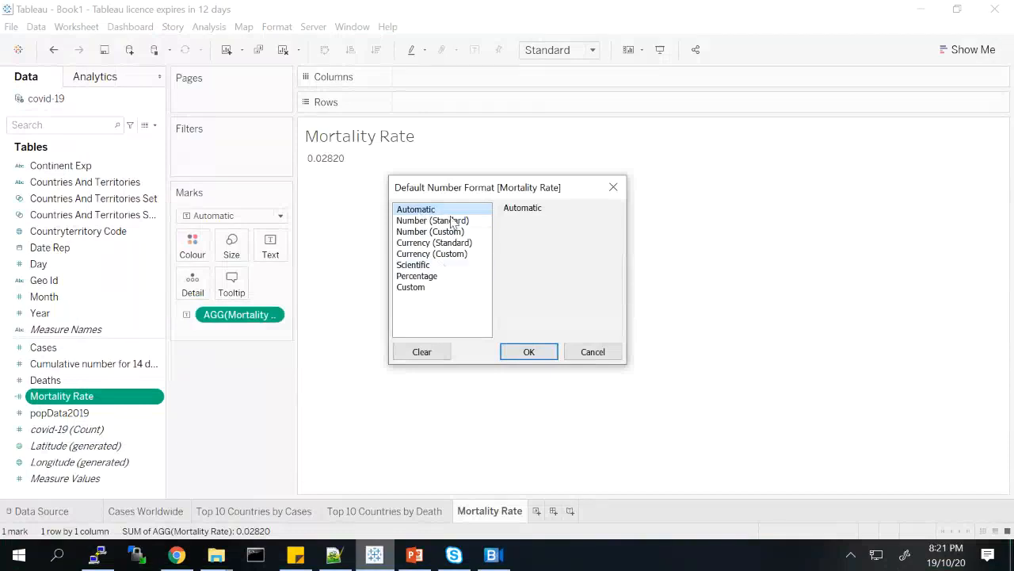
click(428, 276)
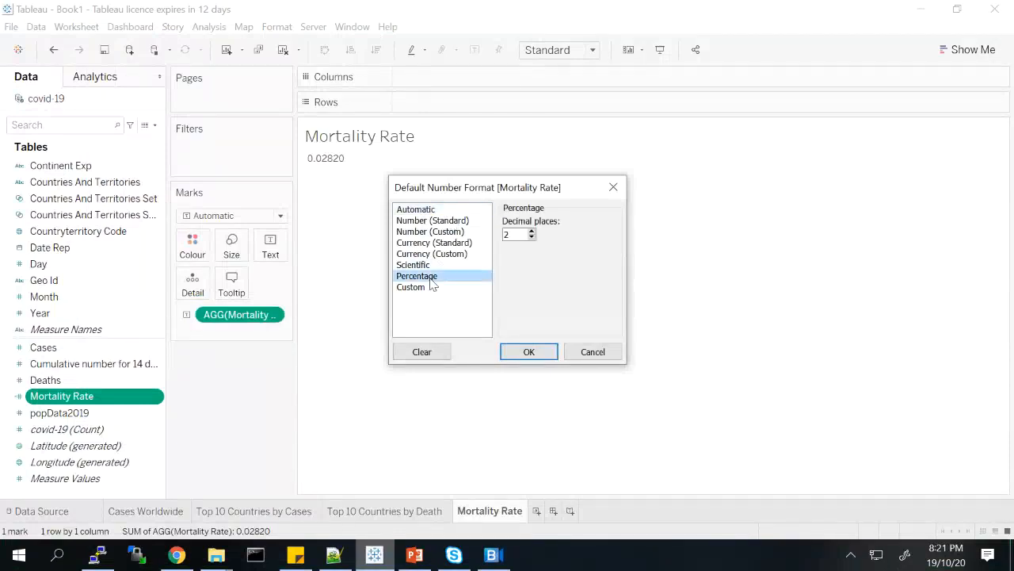
click(545, 359)
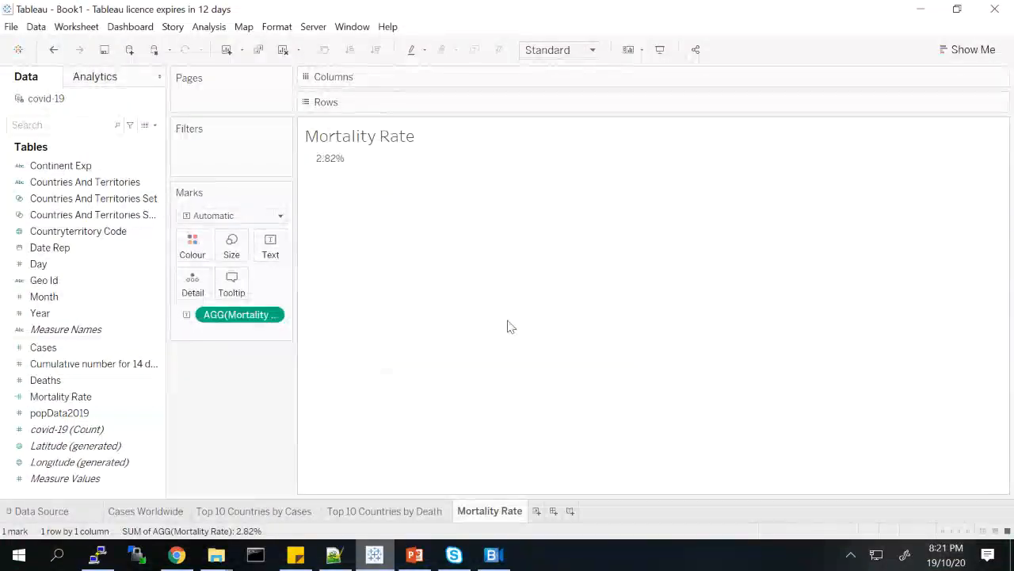
mouse_move(321, 168)
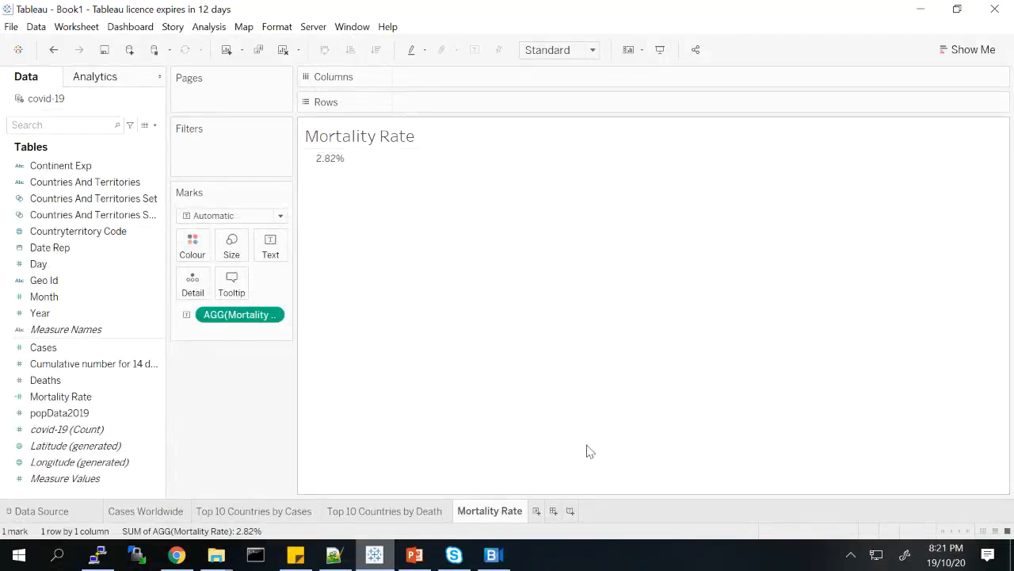
Add a new worksheet and name it "Total Cases".
click(537, 511)
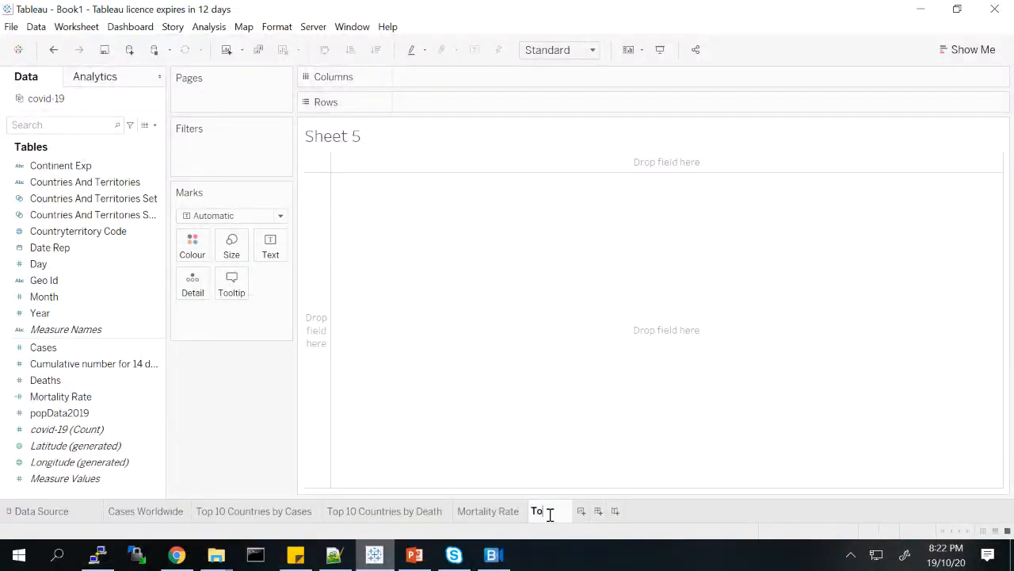
text(Cases)
key(Return)
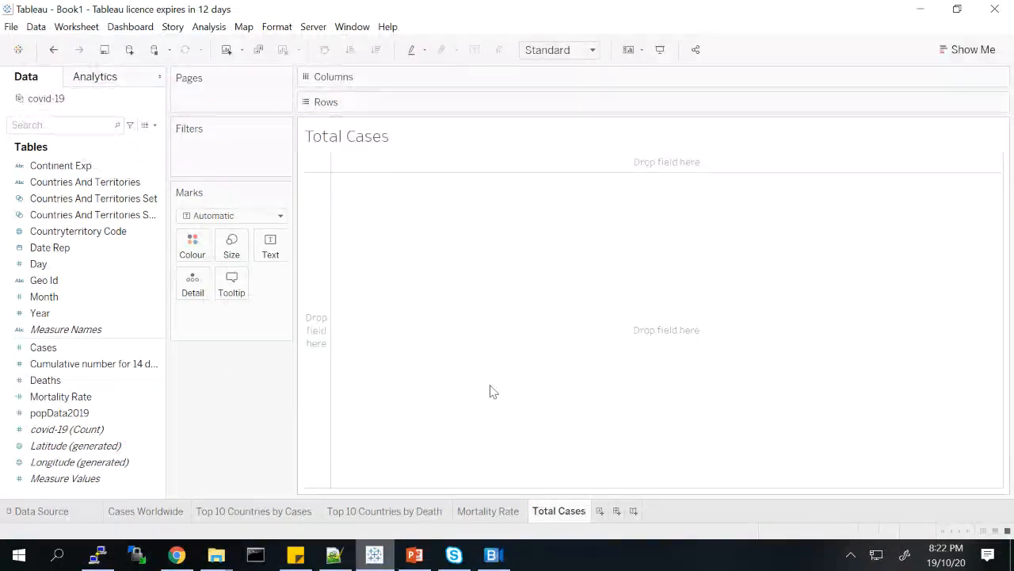
Add the Cases measure to the Total Cases sheet and display it as a text table.
drag(98, 353, 501, 104)
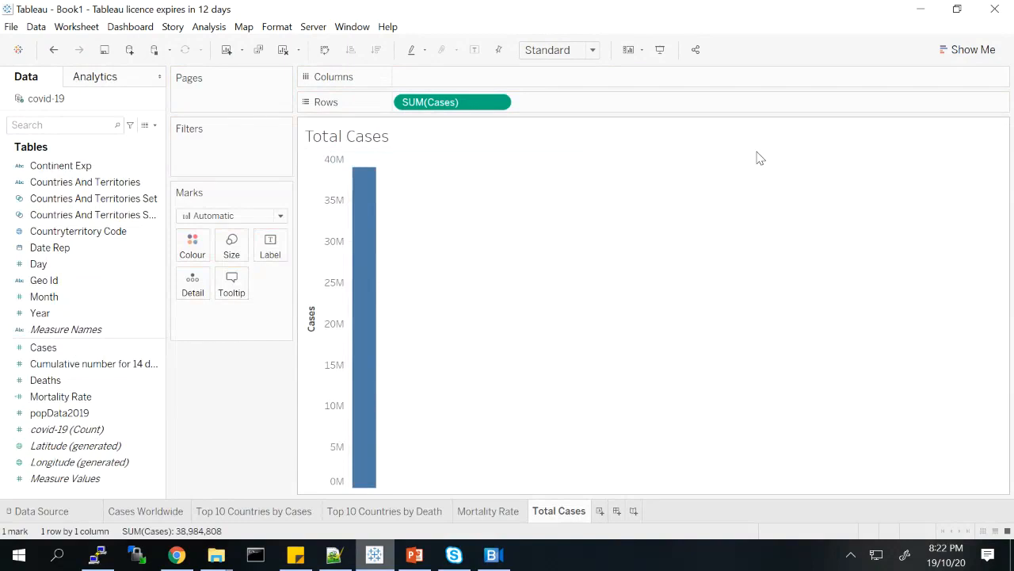
click(971, 49)
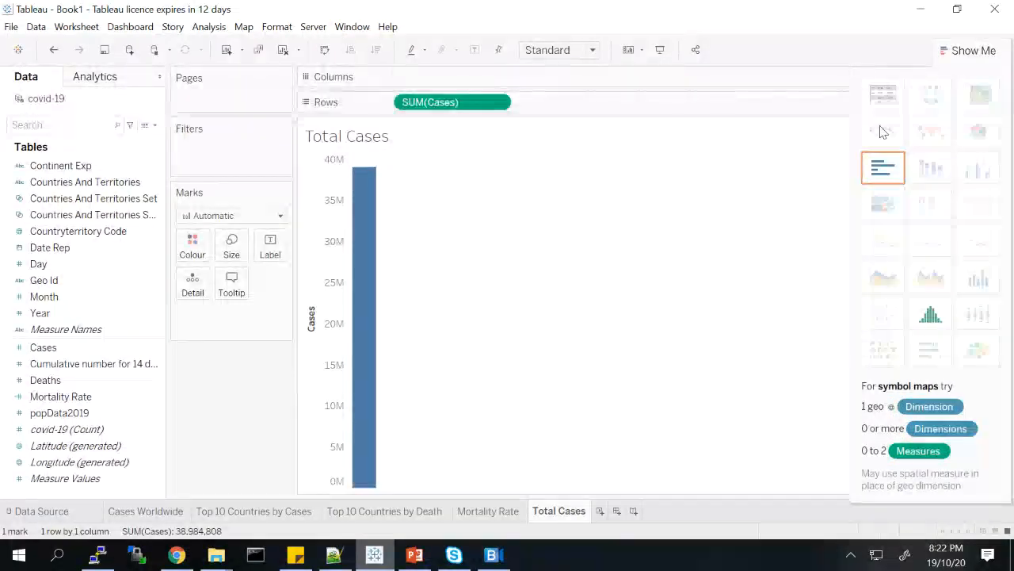
click(882, 95)
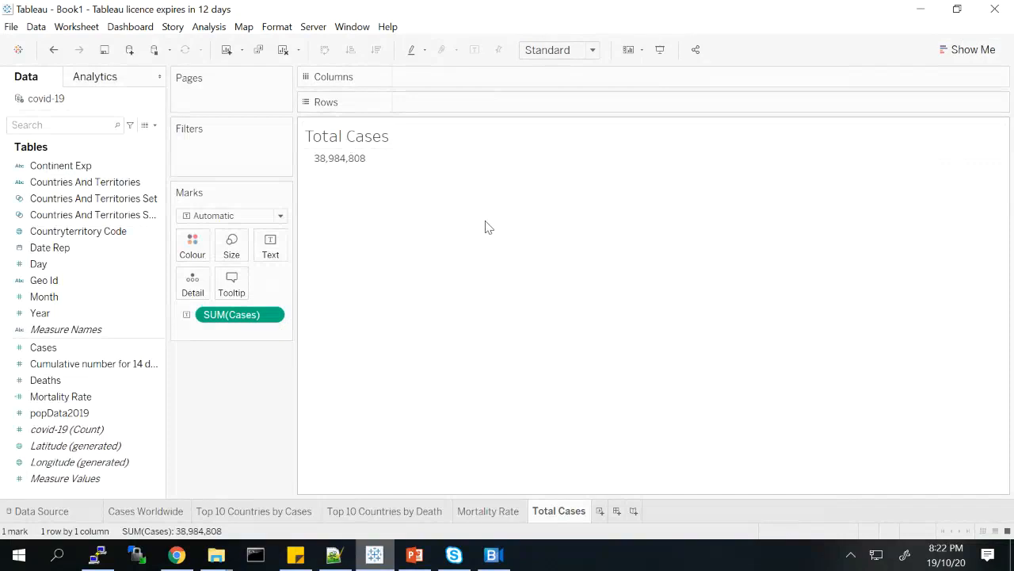
Add another worksheet and name it "Total Deaths".
click(600, 511)
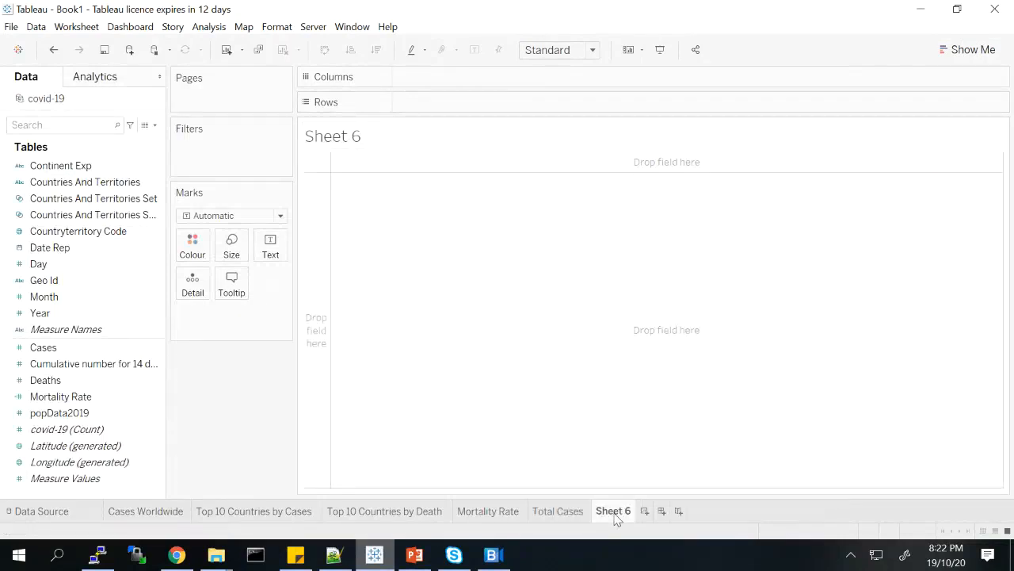
double_click(614, 511)
text(Total Deaths)
key(Return)
Add the Deaths measure to the Total Deaths sheet and display it as a text table.
click(53, 366)
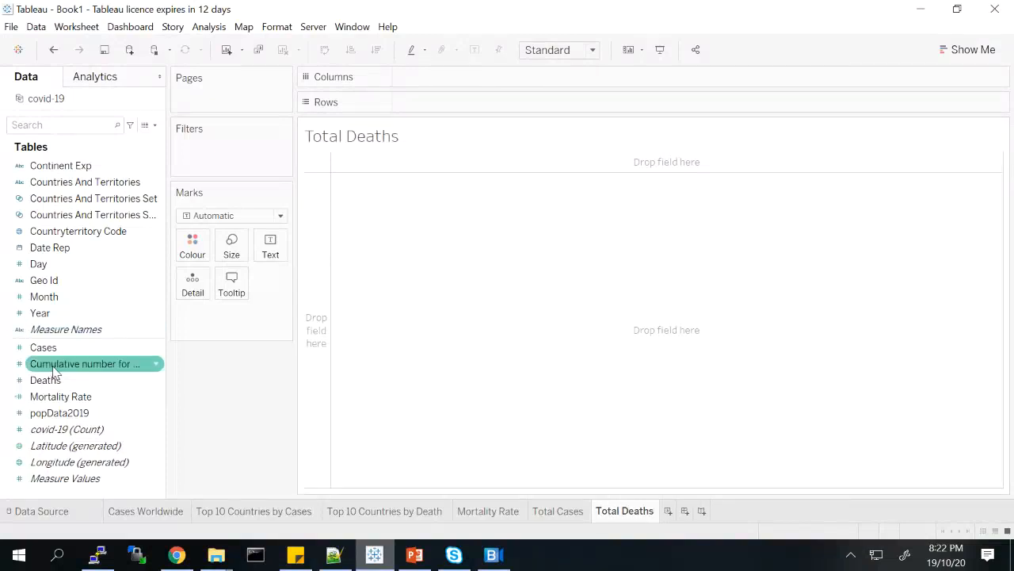
click(57, 382)
drag(57, 385, 478, 101)
click(951, 51)
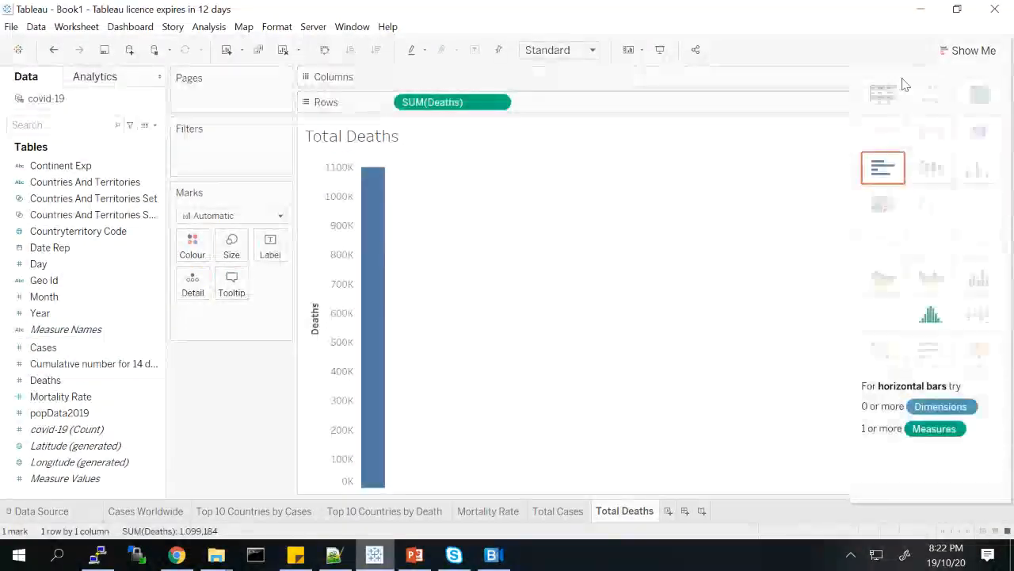
click(884, 93)
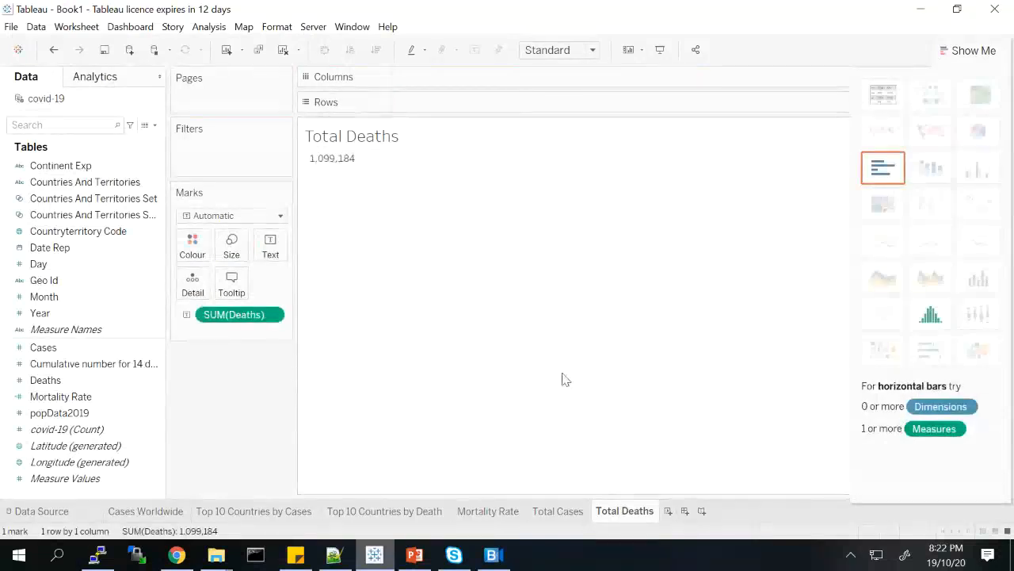
click(962, 50)
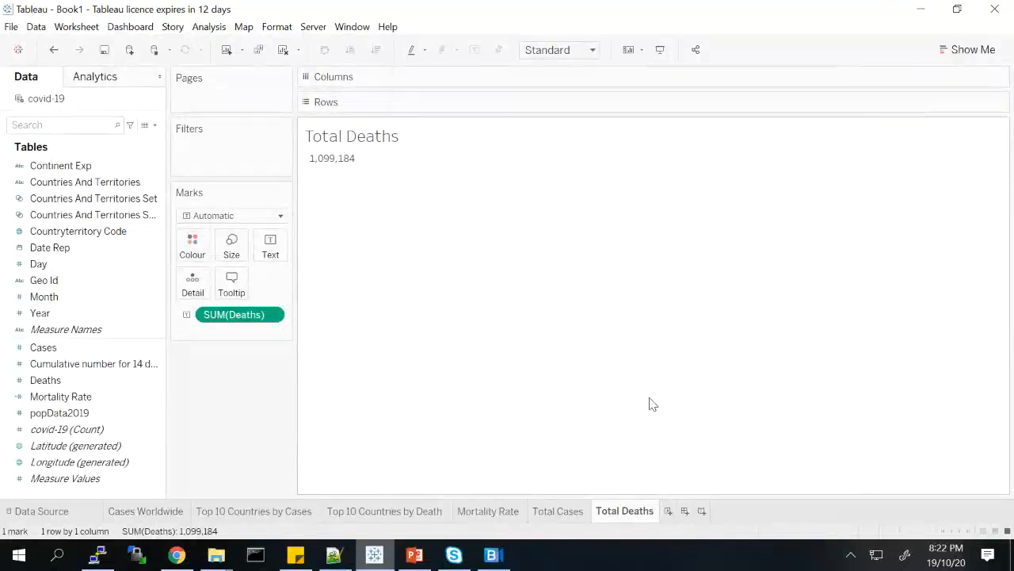
Add a new dashboard to the workbook.
click(686, 512)
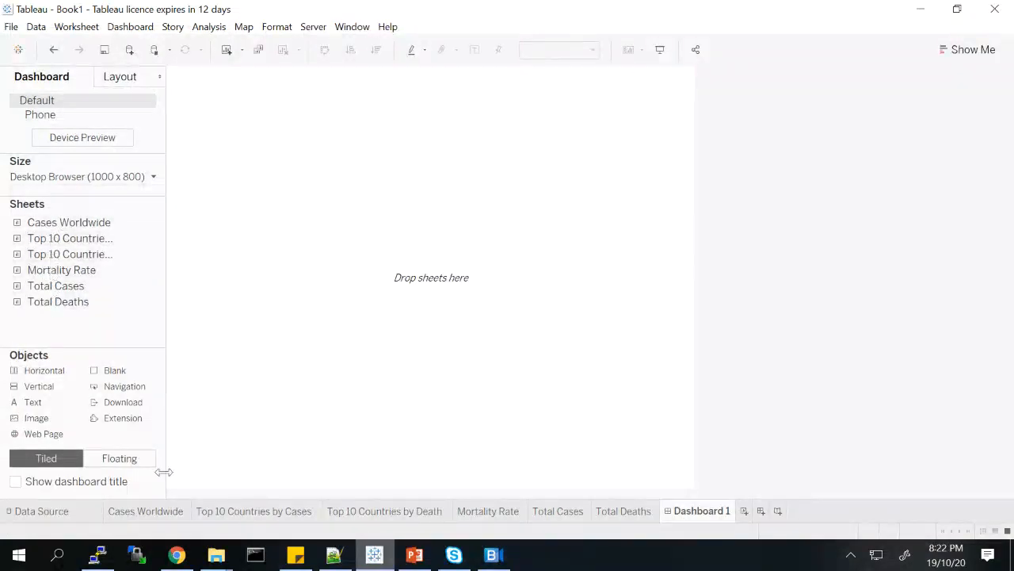
click(99, 182)
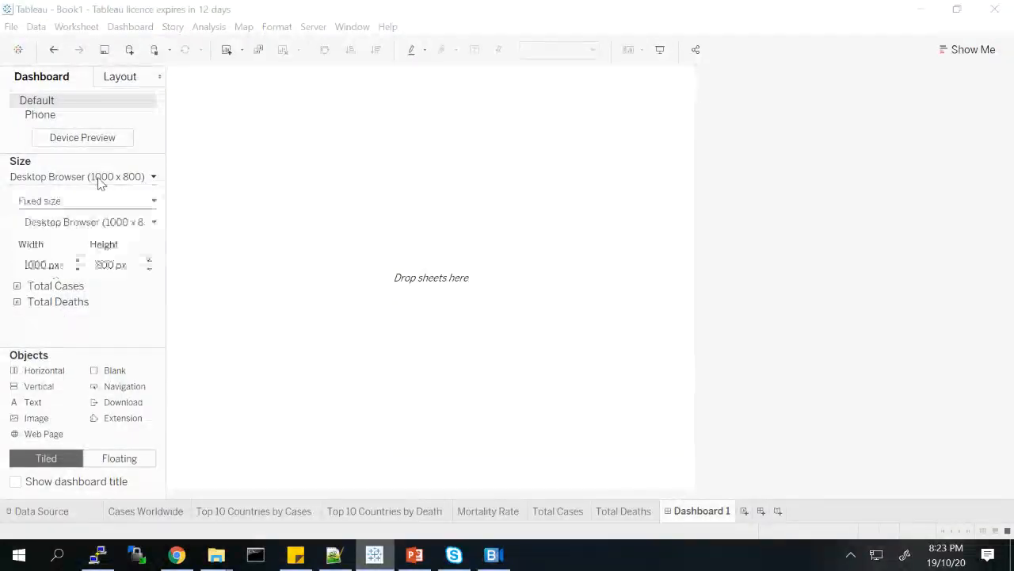
click(98, 223)
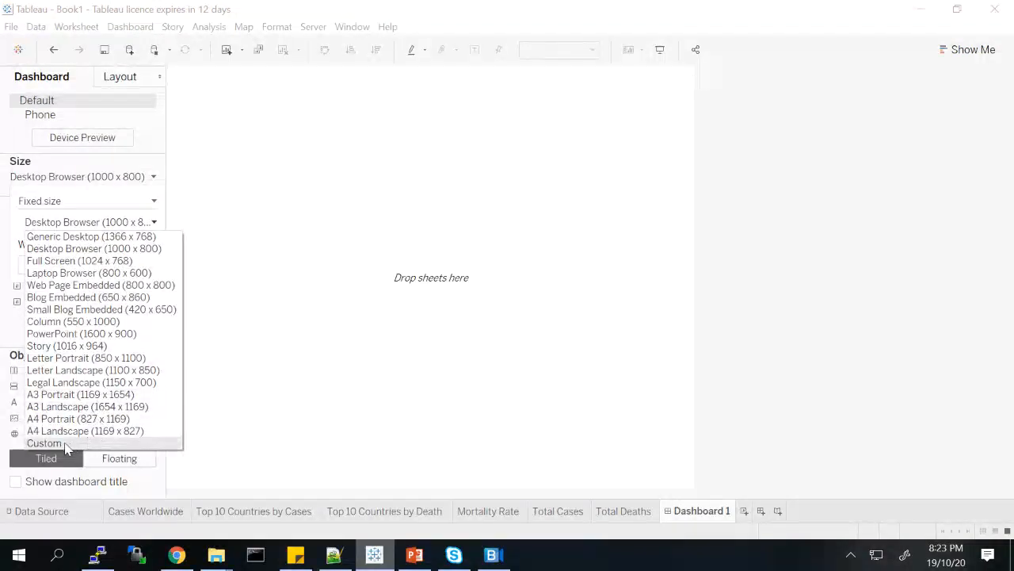
click(99, 221)
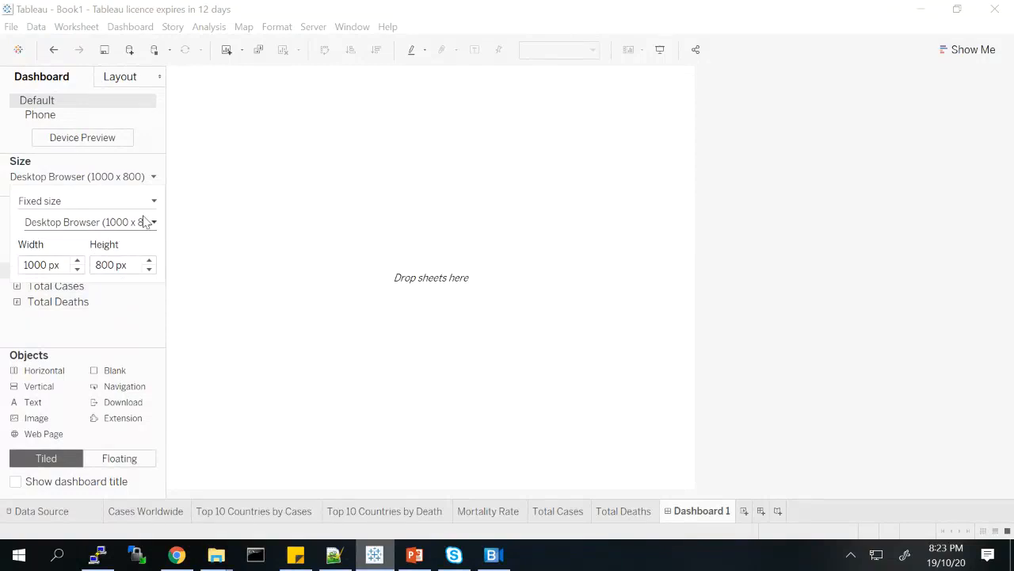
click(101, 328)
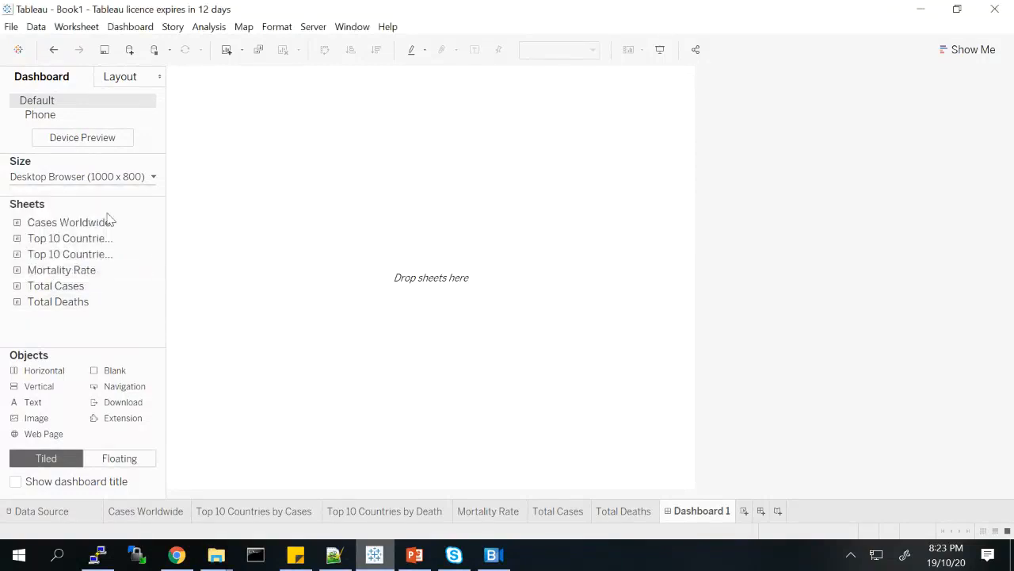
Place the Cases Worldwide map on the empty dashboard.
double_click(69, 224)
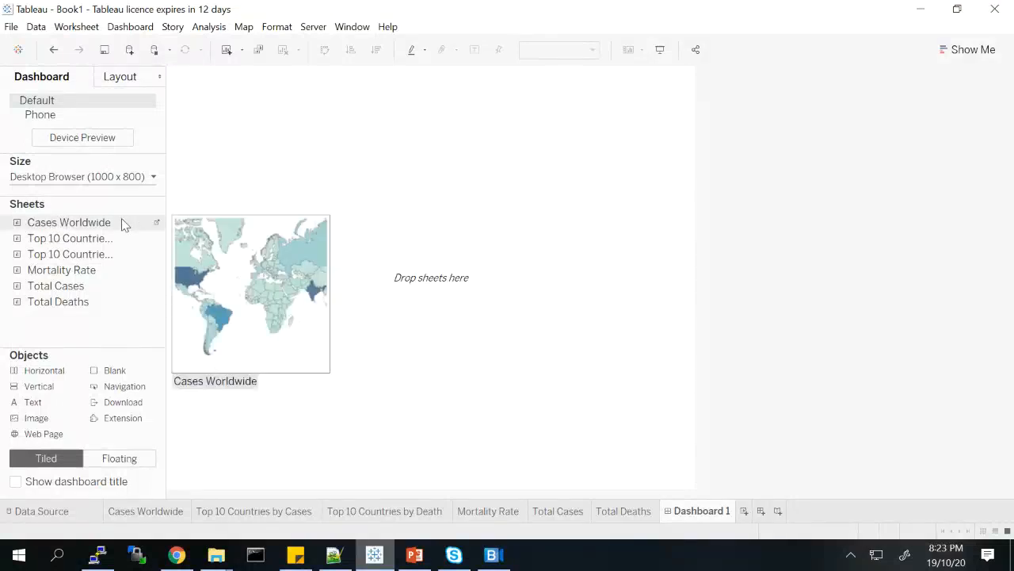
mouse_move(108, 223)
mouse_down()
mouse_move(188, 217)
mouse_move(408, 143)
mouse_move(499, 147)
mouse_up()
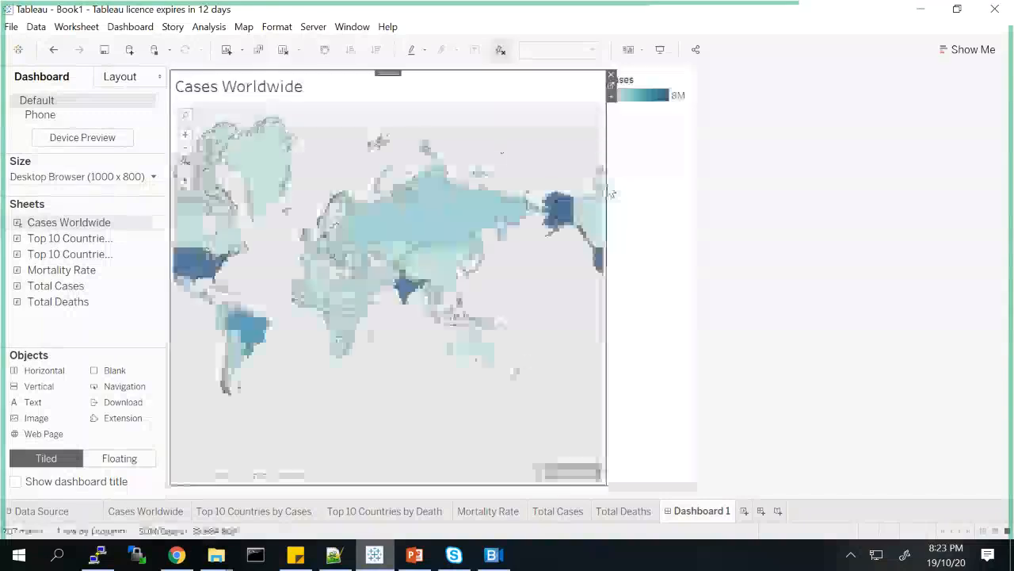
click(790, 331)
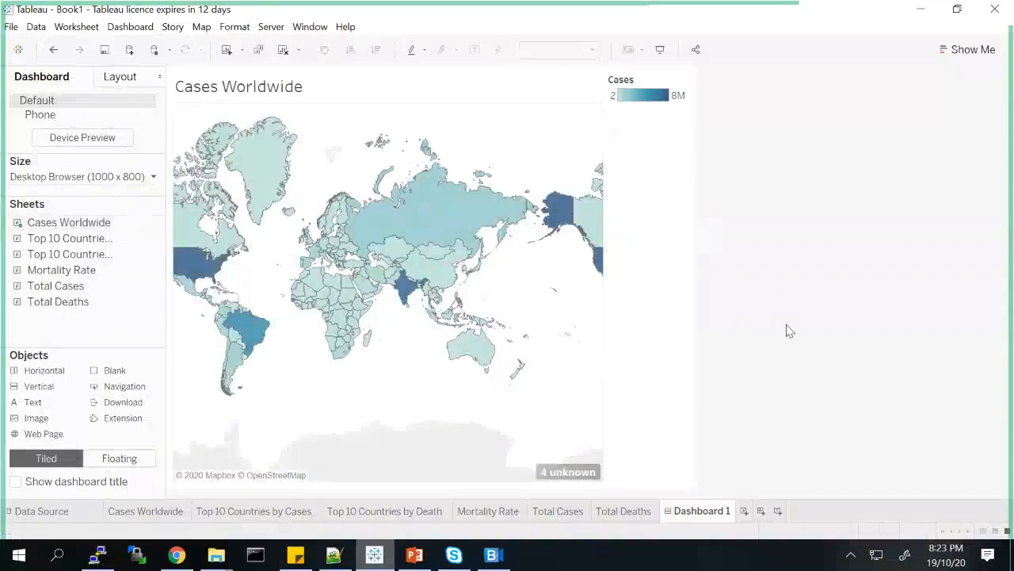
Check the colour legend on the Cases Worldwide sheet and remove the Cases legend from the dashboard.
click(653, 75)
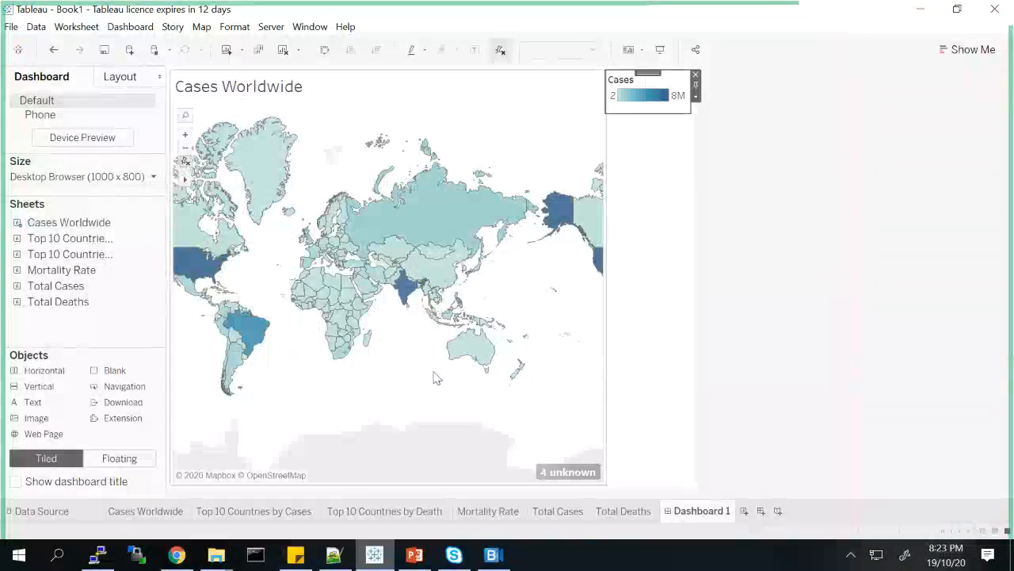
click(146, 511)
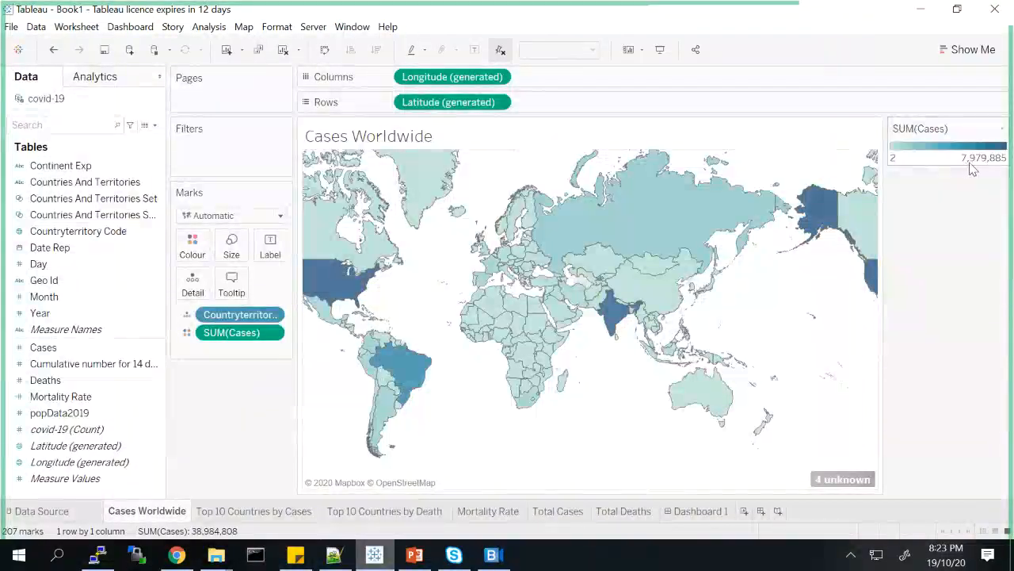
click(687, 511)
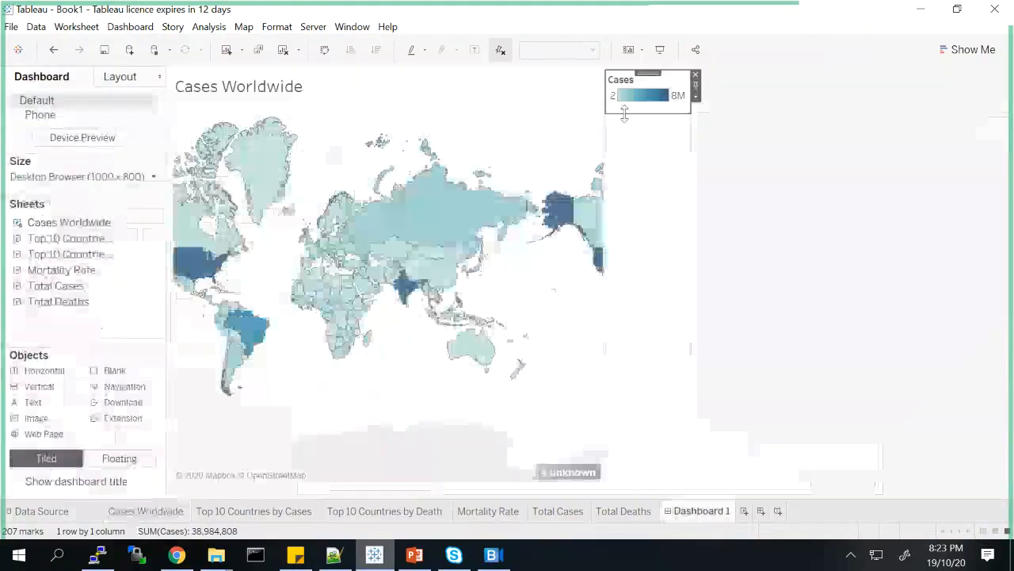
click(696, 75)
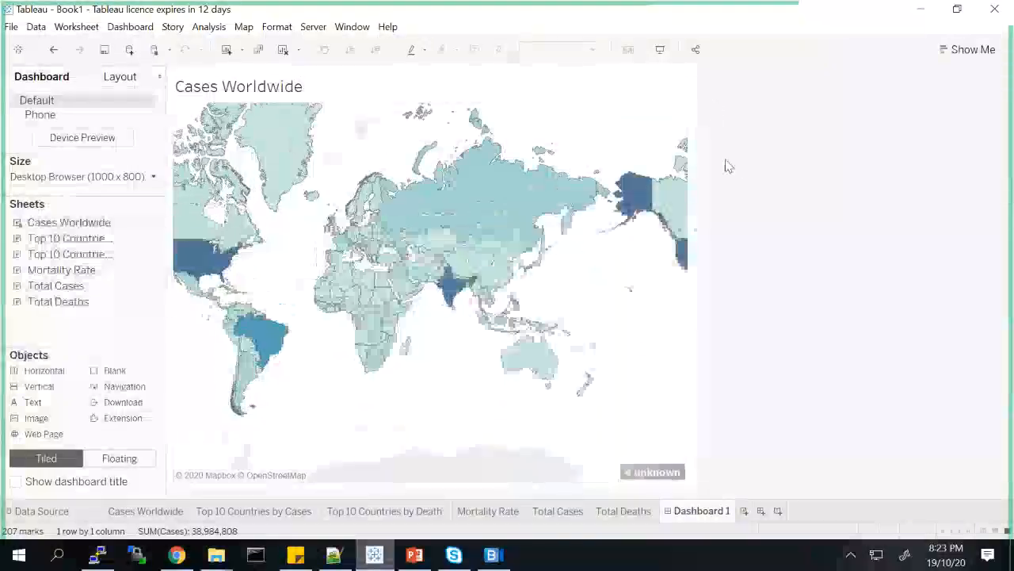
Add Top 10 Countries by Cases to the left of the dashboard map and place Top 10 Countries by Death beneath it.
double_click(63, 238)
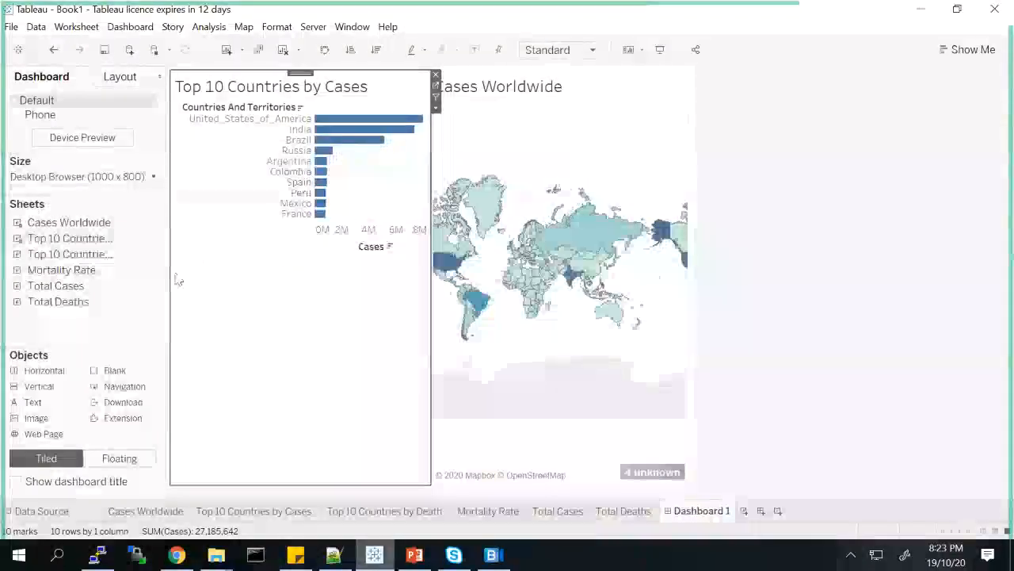
drag(69, 254, 269, 251)
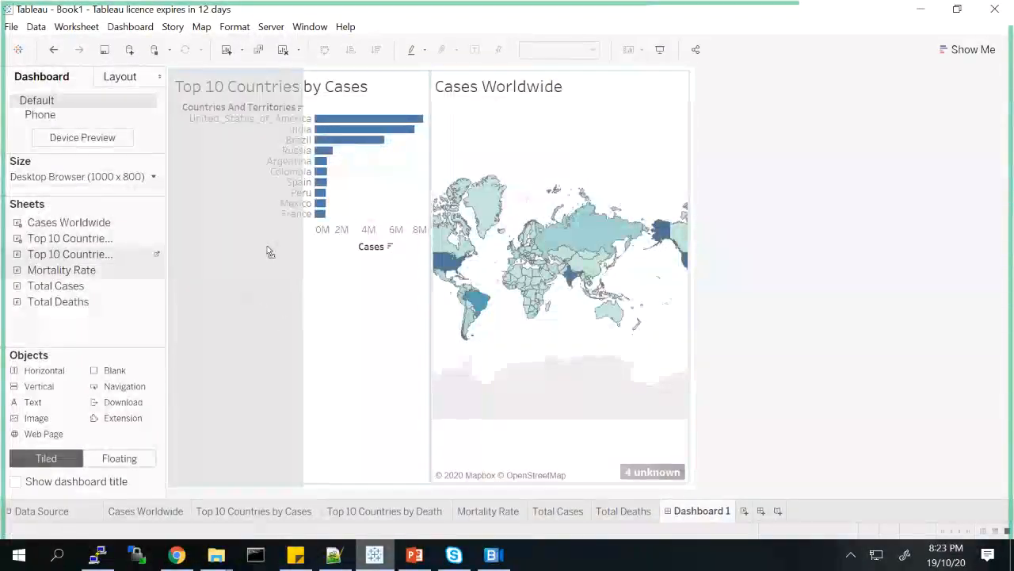
drag(212, 177, 316, 361)
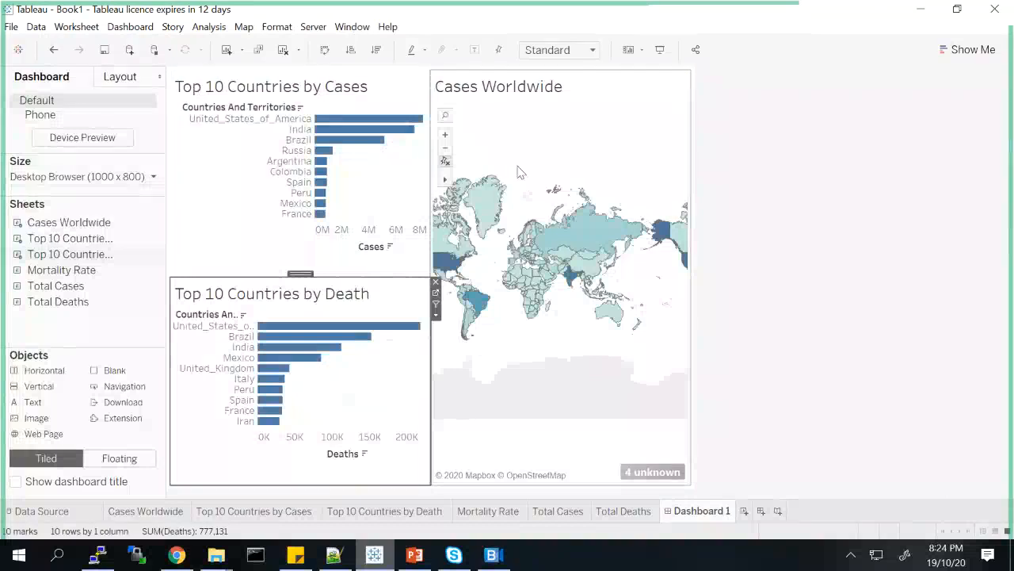
Add Total Cases, Total Deaths and Mortality Rate side by side in a row above the dashboard's charts and map.
mouse_move(63, 270)
mouse_down()
mouse_move(79, 275)
mouse_move(60, 285)
mouse_move(222, 94)
mouse_move(241, 89)
mouse_up()
drag(351, 103, 261, 203)
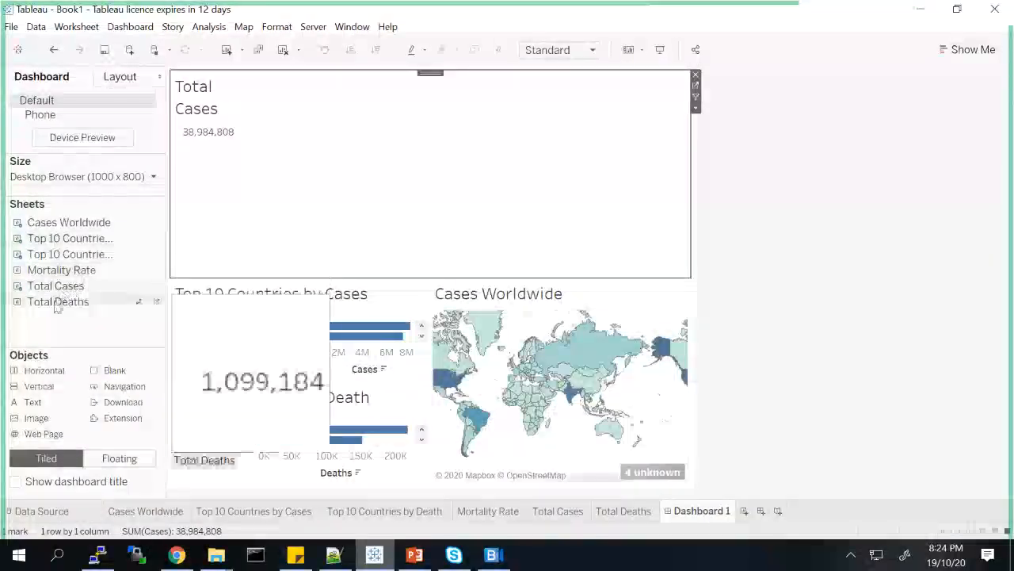
mouse_move(60, 301)
mouse_down()
mouse_move(493, 135)
mouse_move(507, 163)
mouse_up()
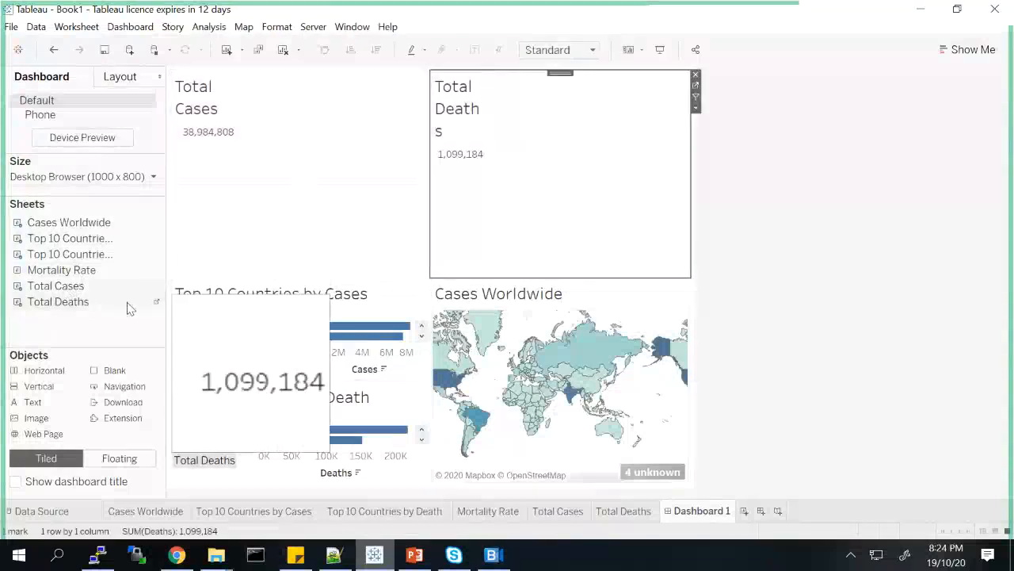
drag(65, 272, 612, 180)
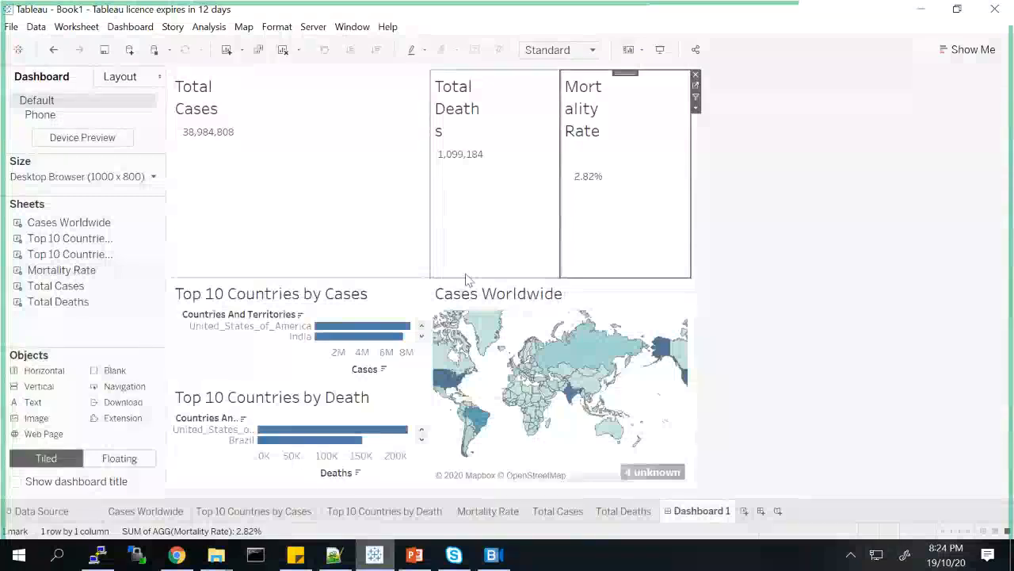
Reduce the height of the dashboard's top row and adjust the widths of Total Cases, Total Deaths and Mortality Rate.
drag(467, 278, 468, 141)
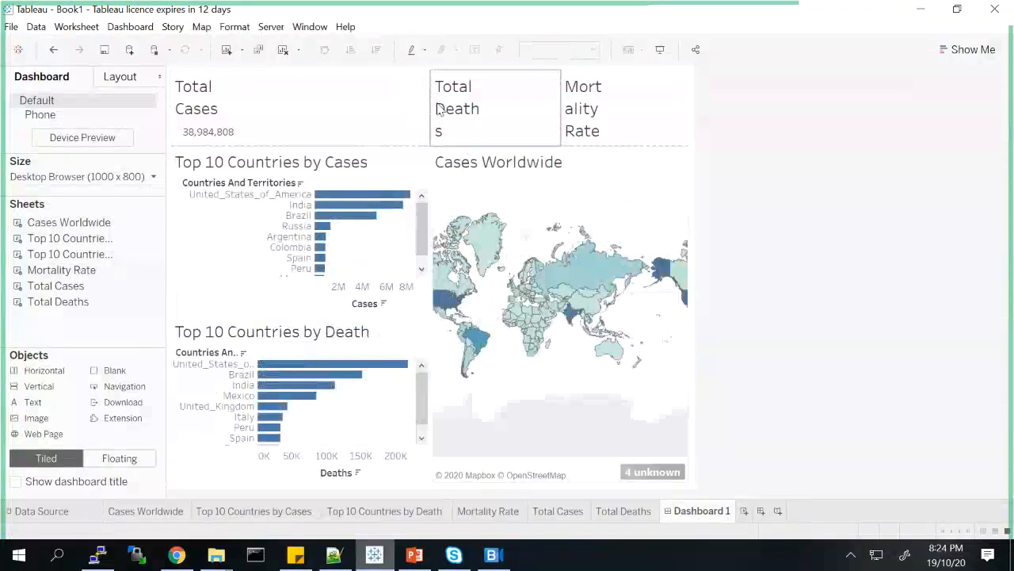
drag(429, 105, 431, 103)
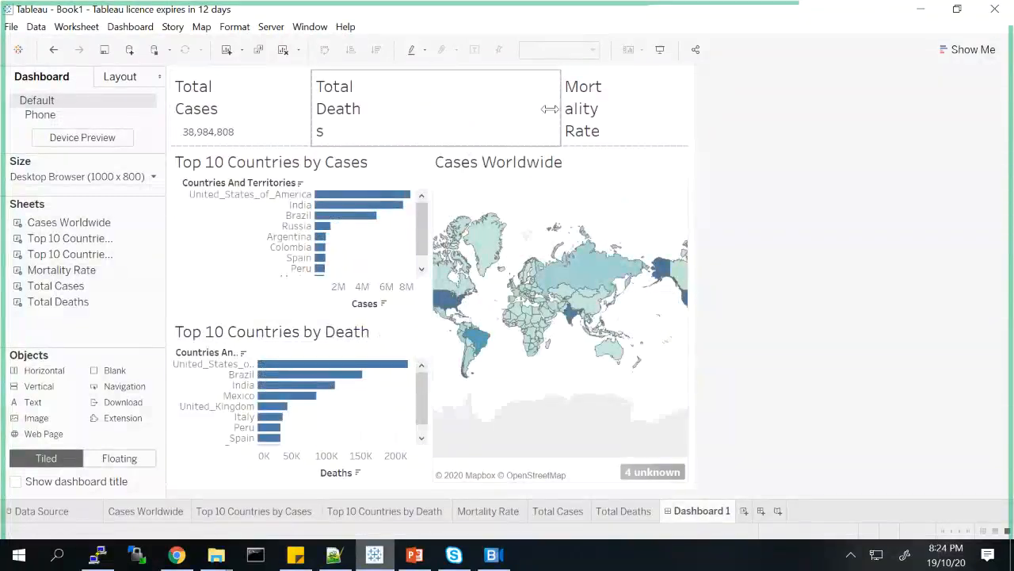
drag(559, 114, 474, 118)
Set the fit of the Mortality Rate sheet on the dashboard to Entire View.
click(595, 100)
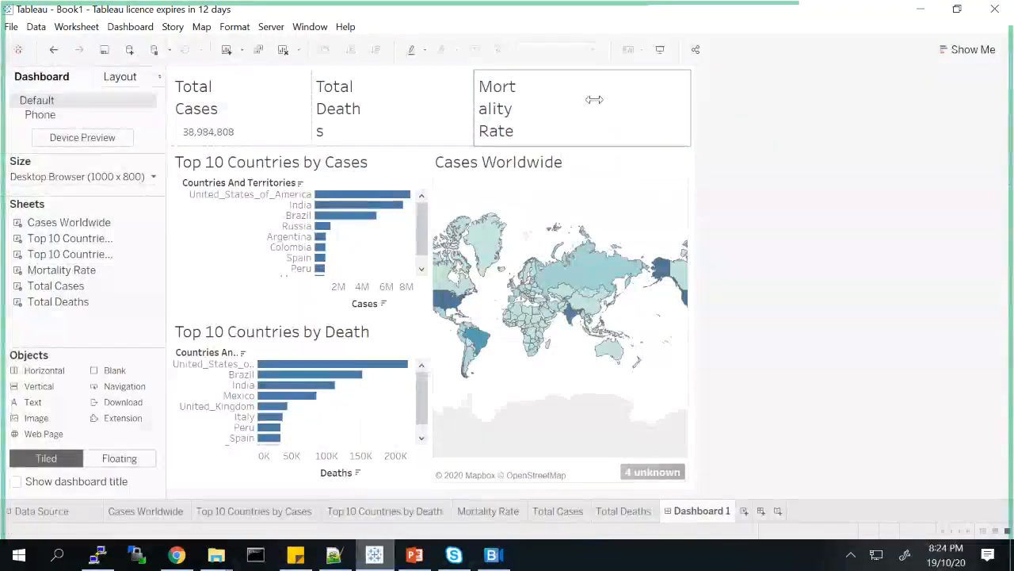
click(696, 107)
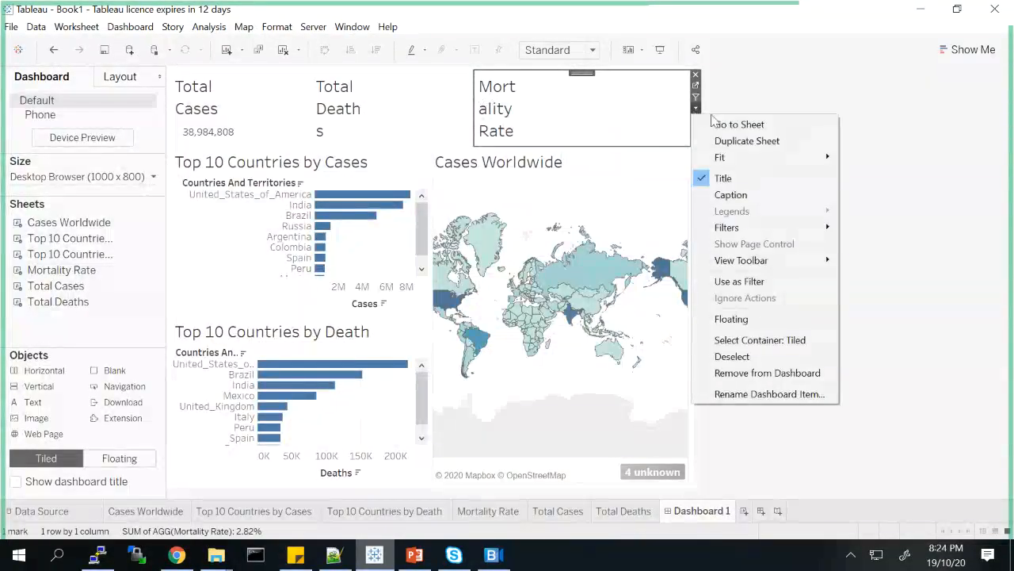
mouse_move(743, 157)
click(870, 163)
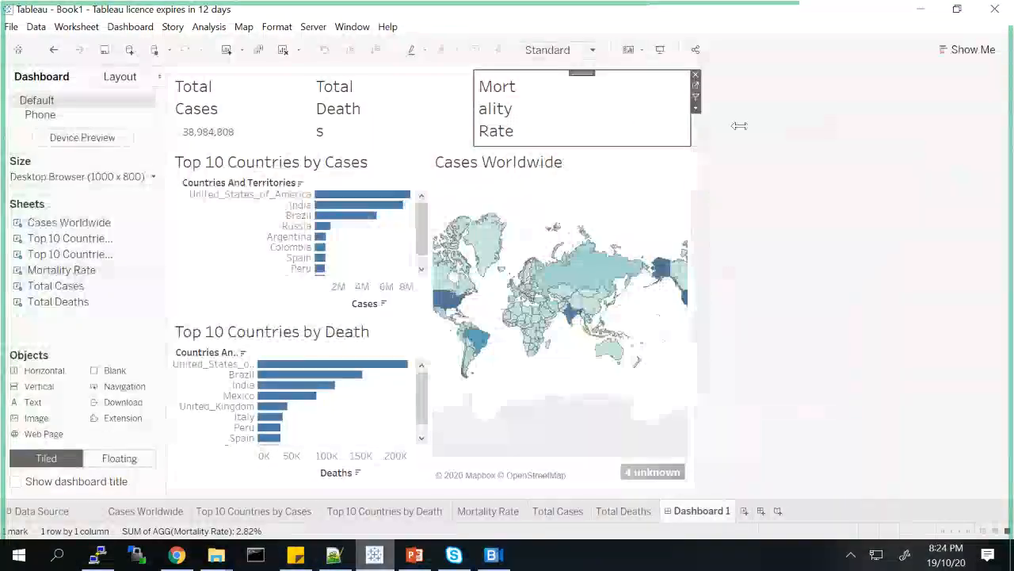
click(697, 110)
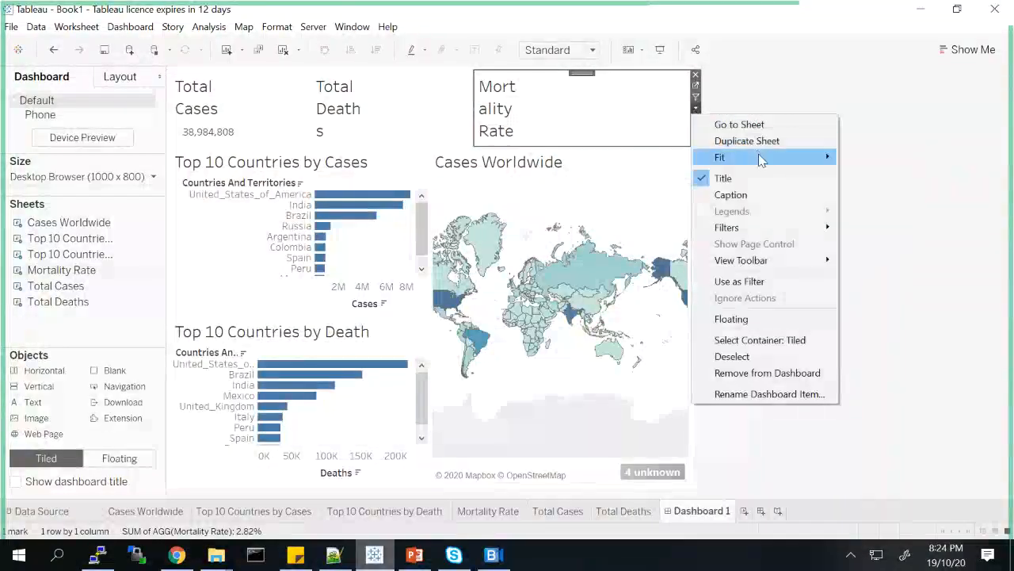
mouse_move(745, 157)
click(864, 208)
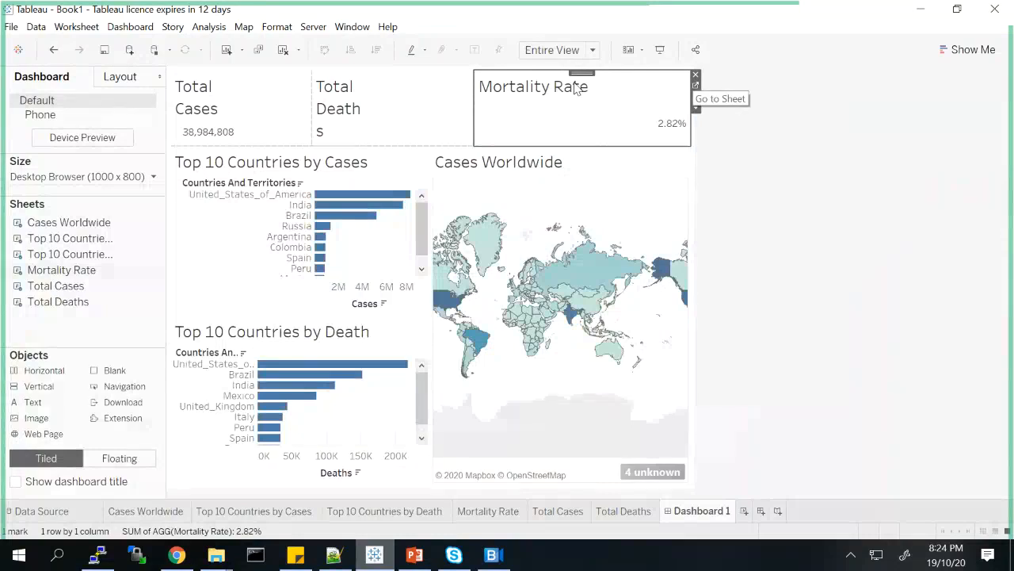
Set the fit of the Total Deaths and Total Cases sheets on the dashboard to Entire View.
click(441, 85)
click(479, 108)
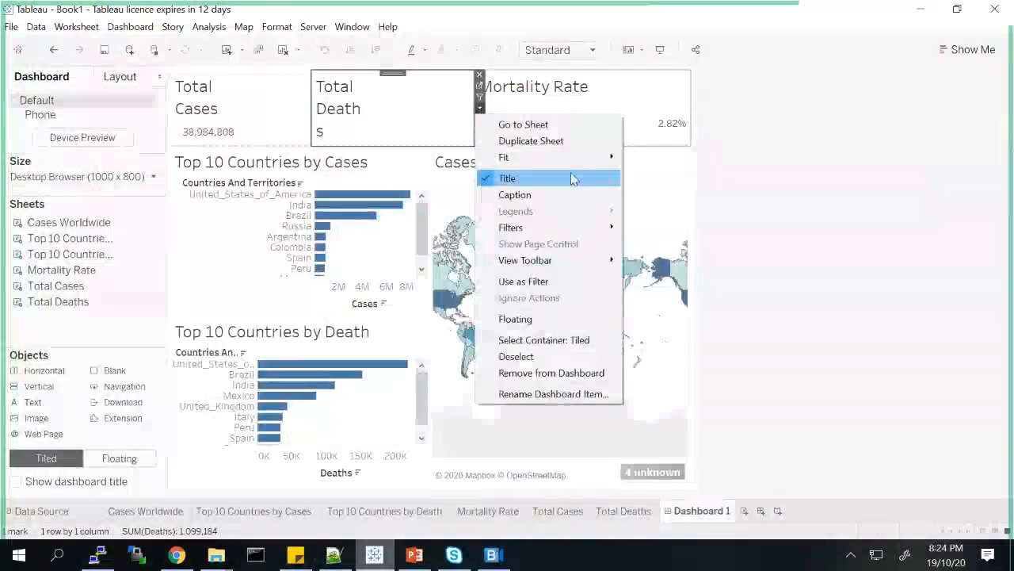
mouse_move(574, 164)
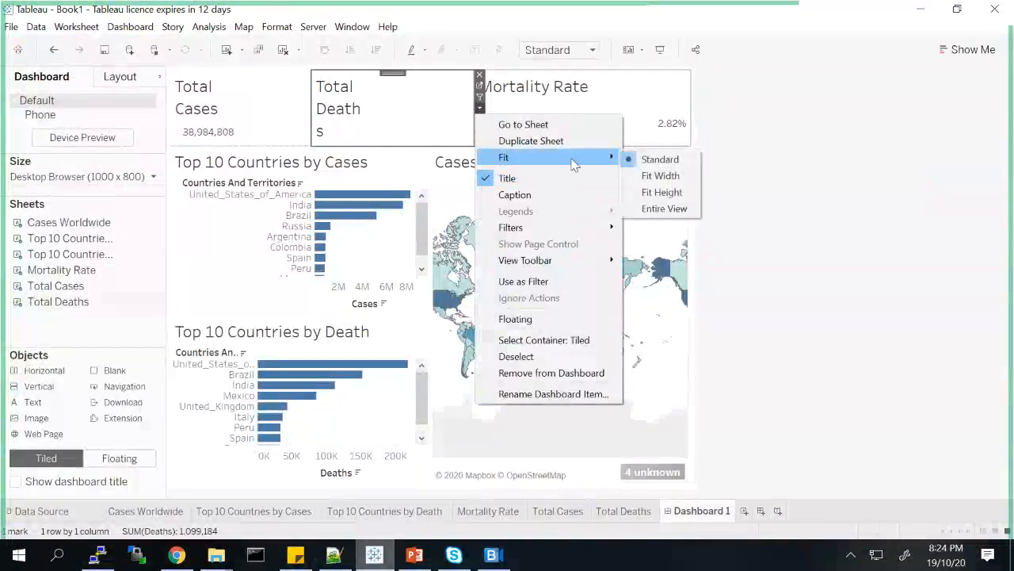
click(662, 209)
click(309, 83)
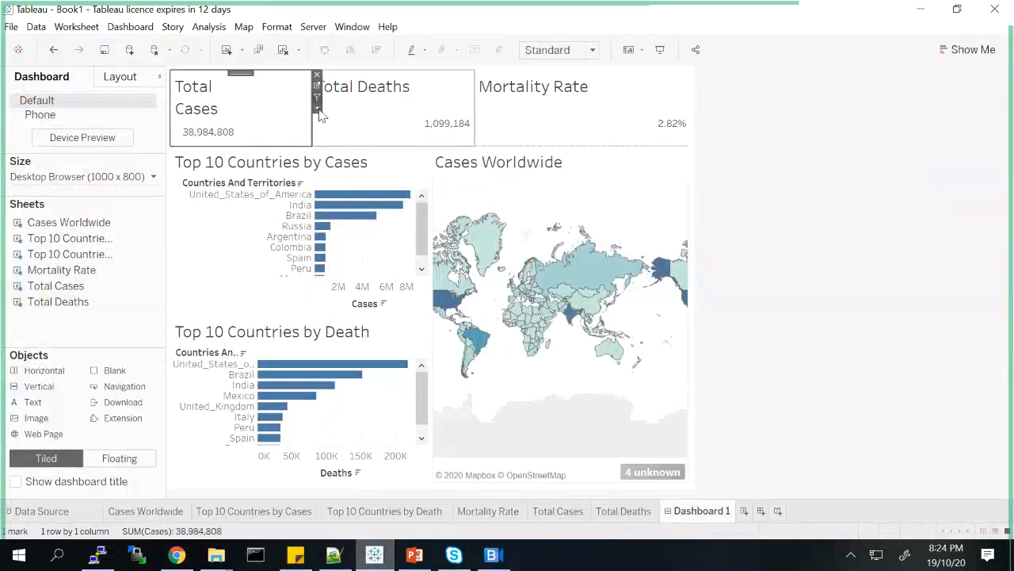
click(317, 108)
mouse_move(399, 164)
click(496, 210)
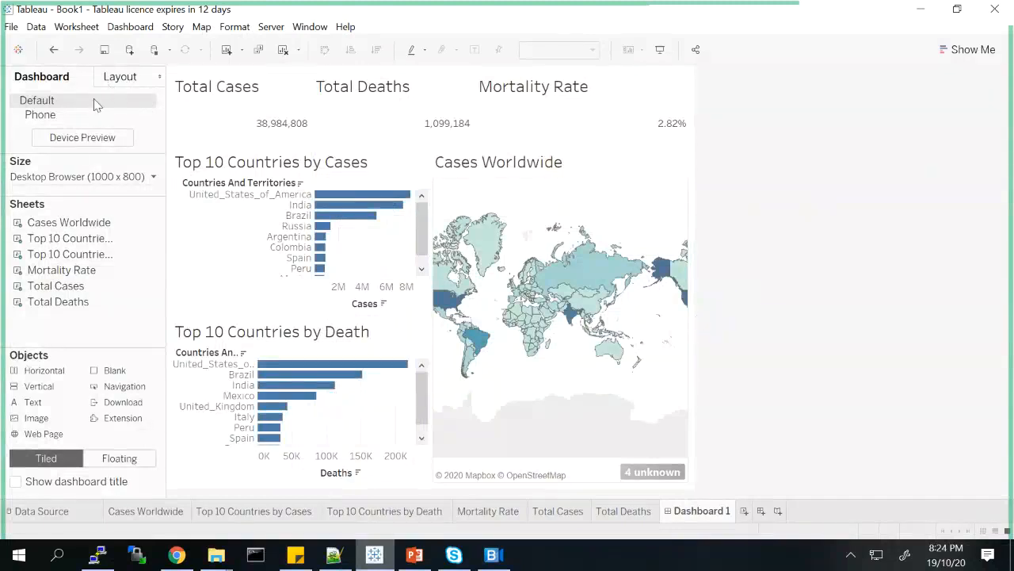
Change the dashboard size from a fixed size to Automatic.
click(82, 180)
click(67, 203)
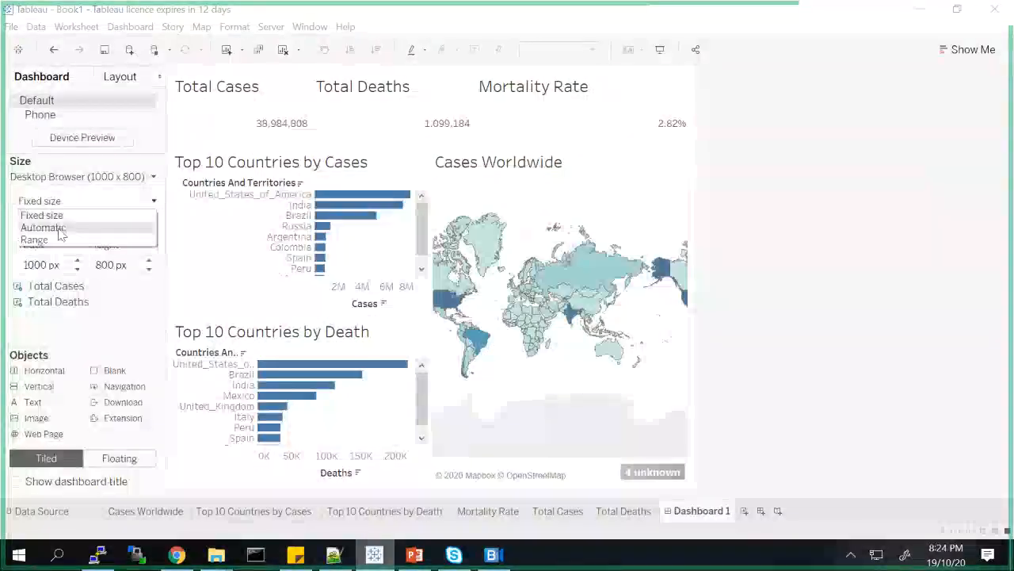
click(58, 228)
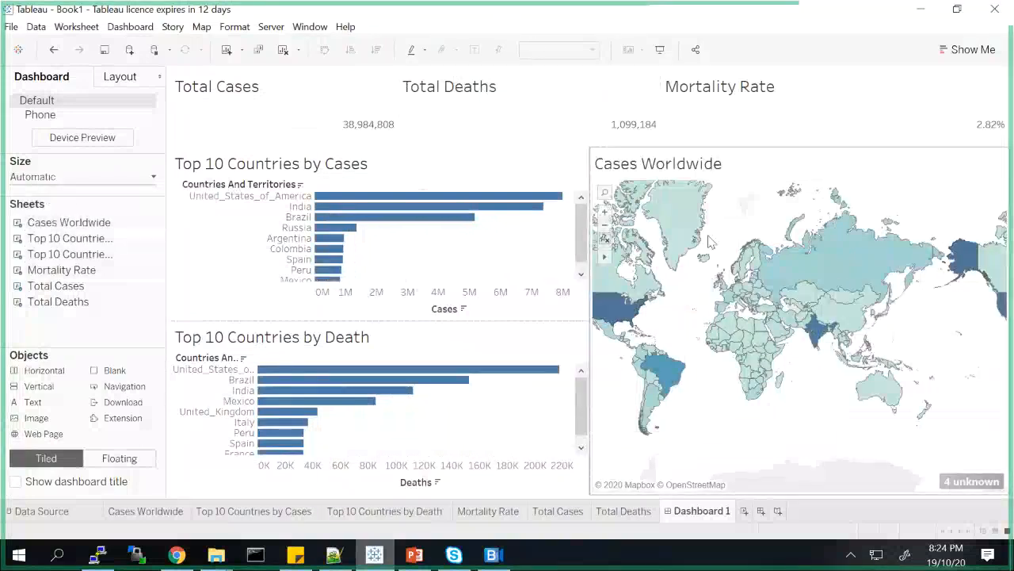
click(577, 224)
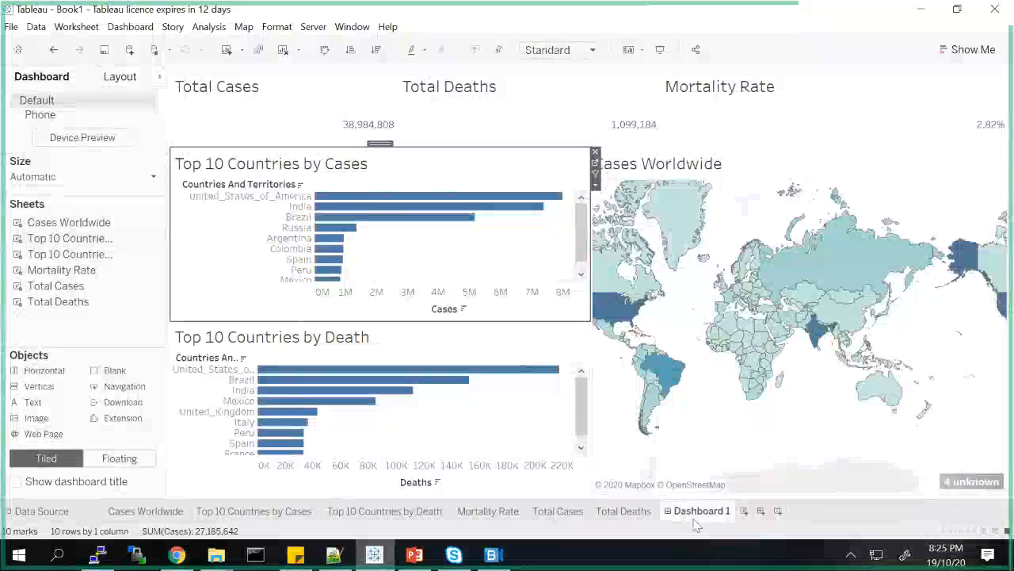
mouse_move(684, 519)
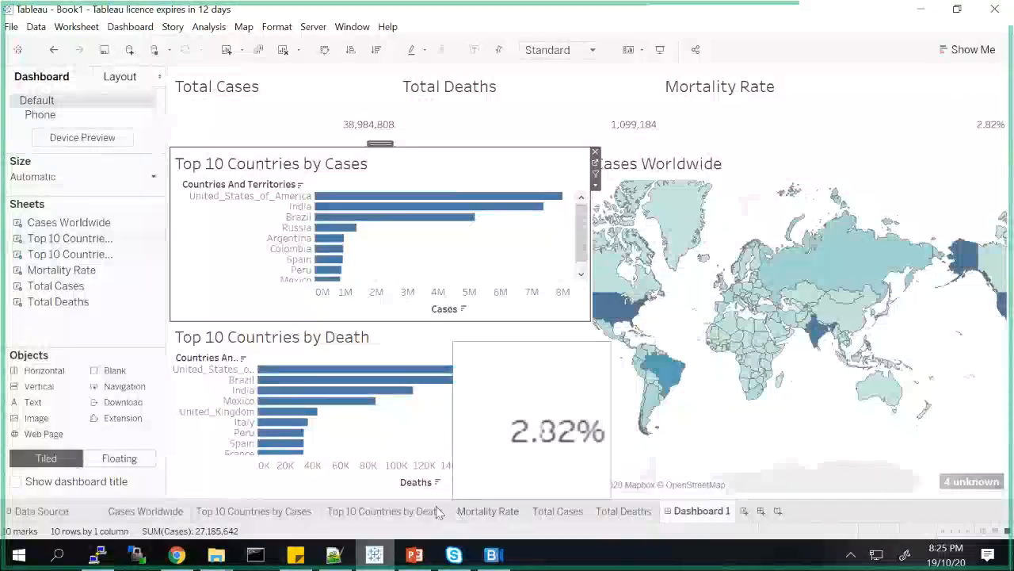
mouse_move(279, 520)
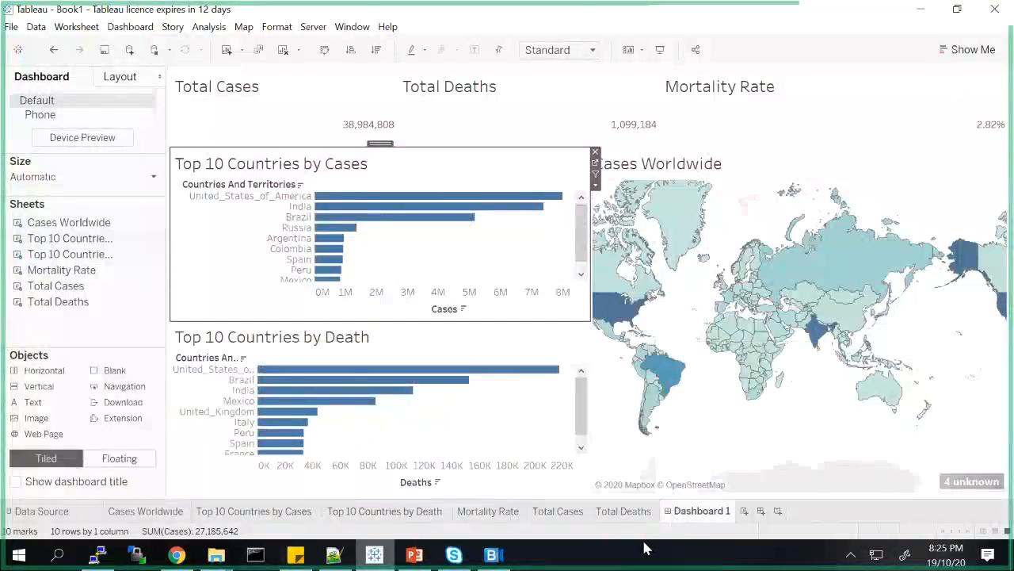
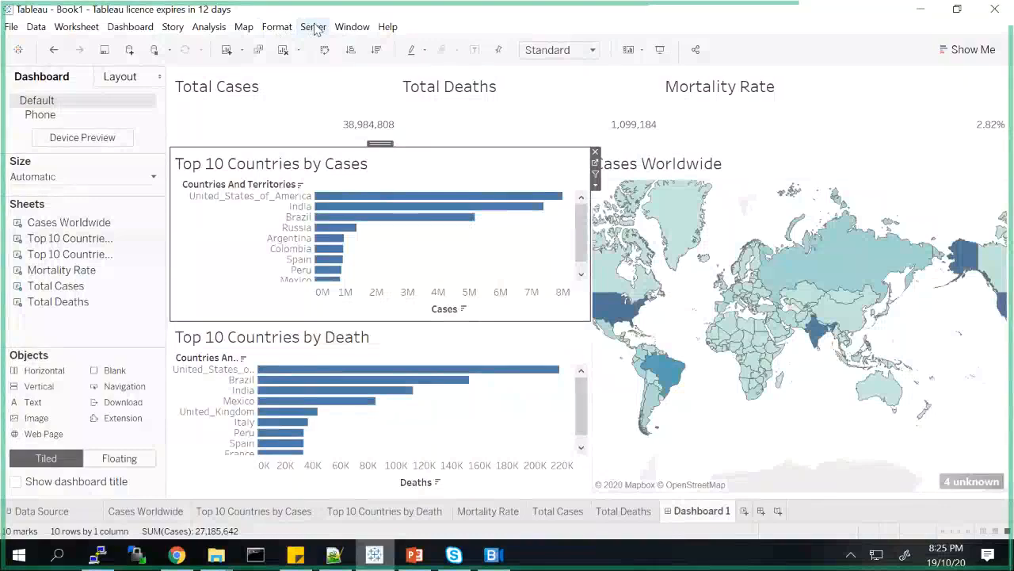
Bring up the Tableau Public sign-in for opening a workbook from Tableau Public, then dismiss it without signing in.
click(314, 29)
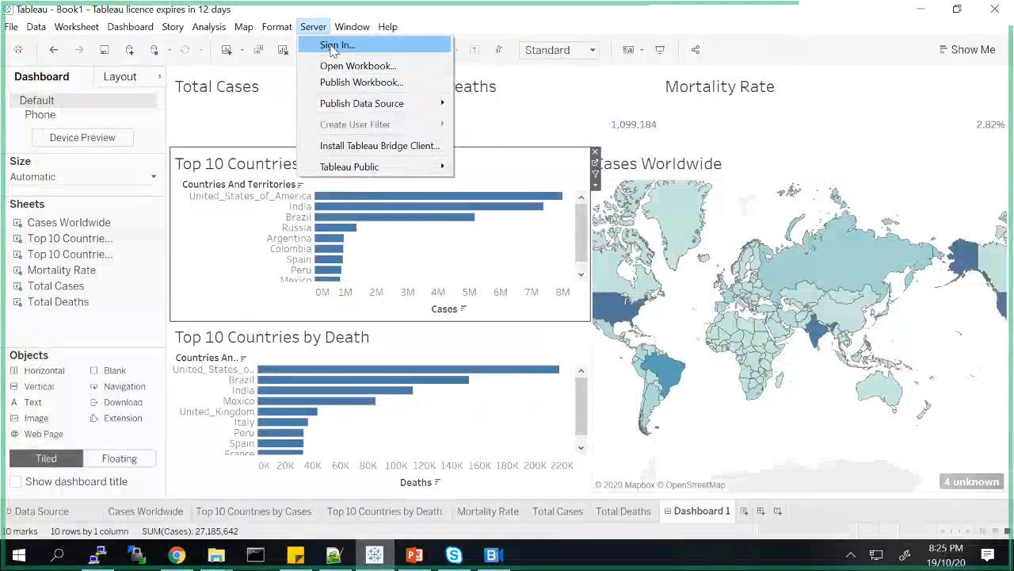
mouse_move(360, 173)
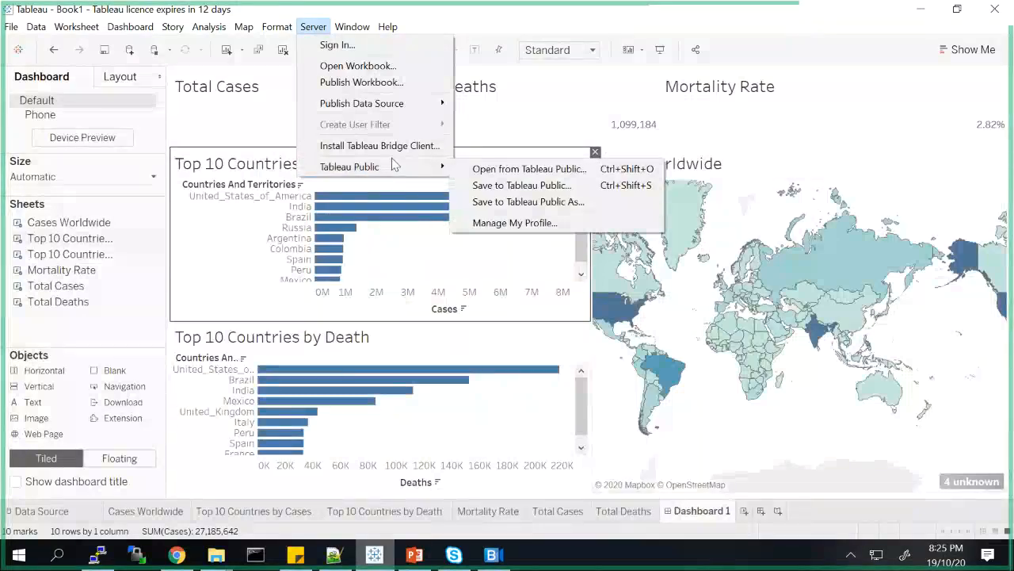
click(531, 170)
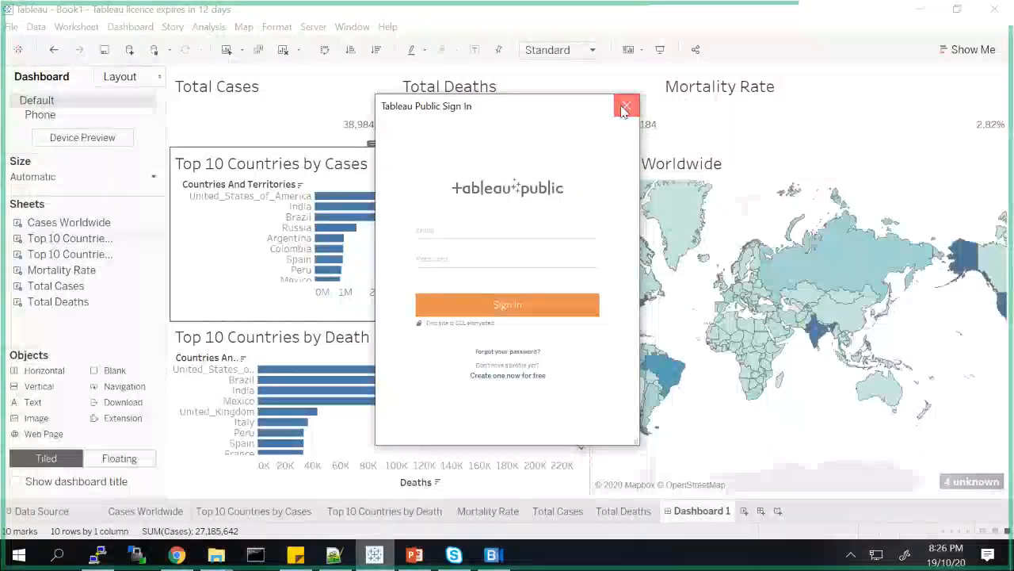
click(625, 107)
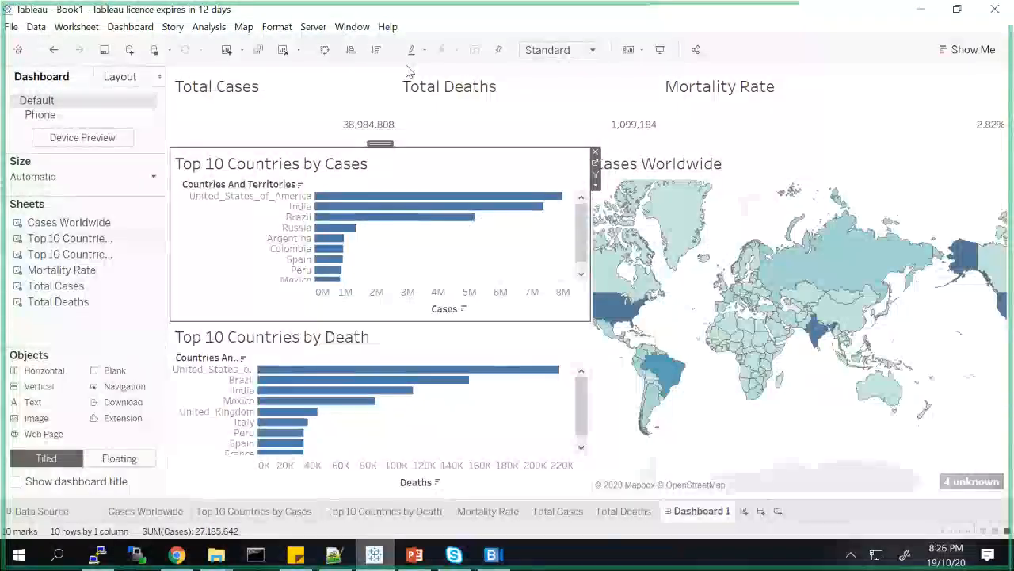
Bring up the Tableau Server sign-in with the Tableau Online quick connect, then cancel it without signing in.
click(371, 28)
click(319, 45)
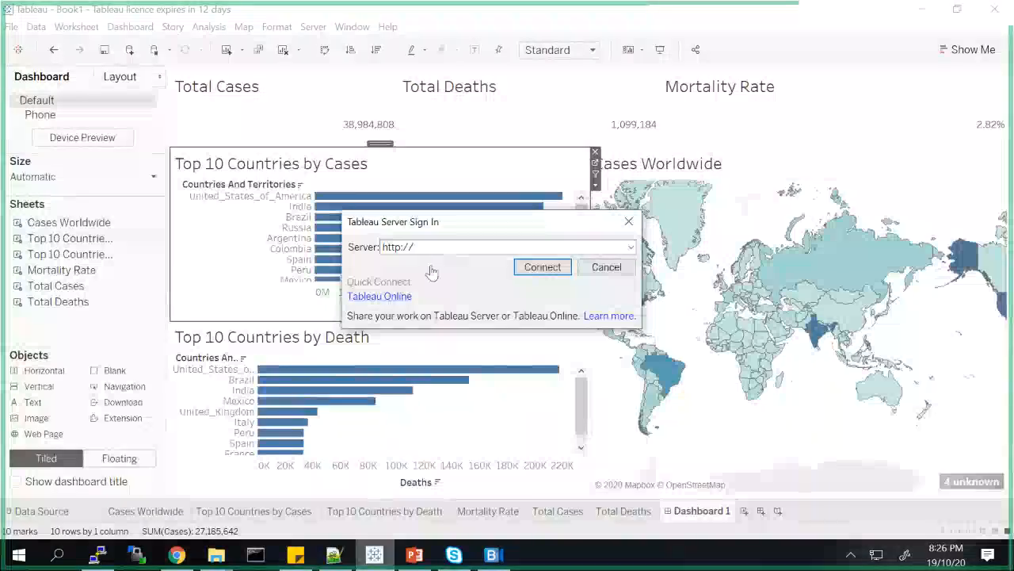
click(379, 296)
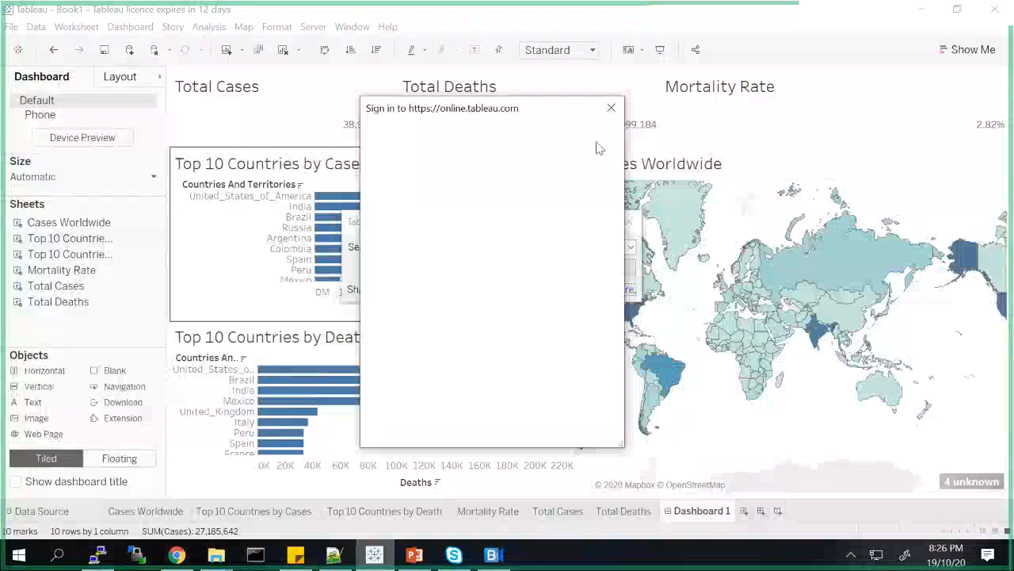
click(611, 108)
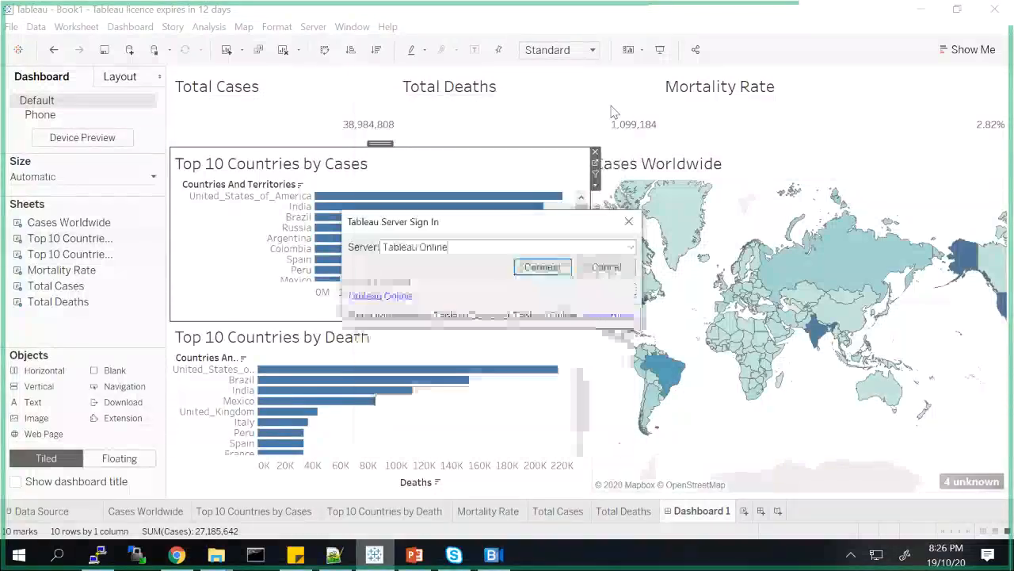
click(601, 268)
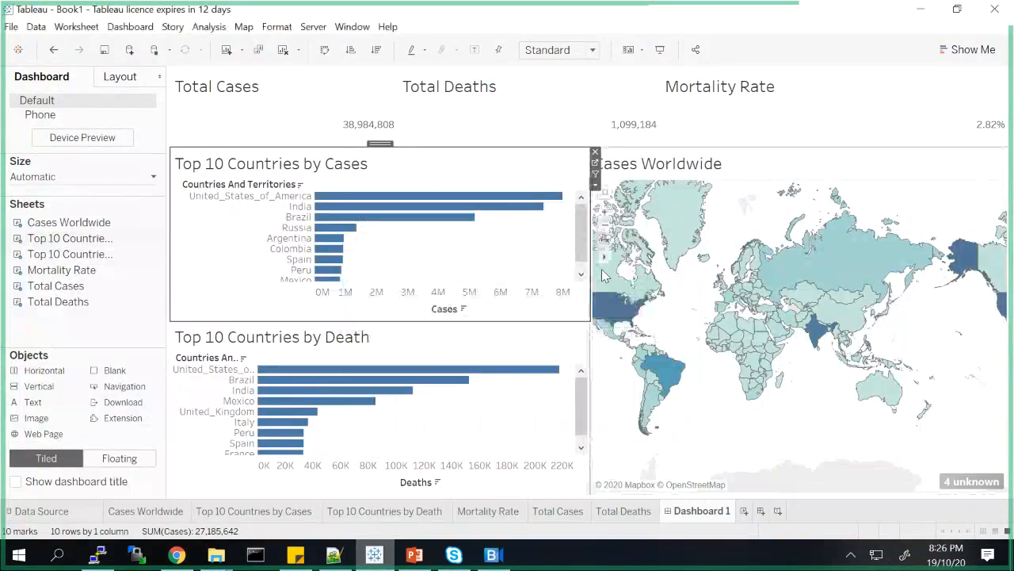
Examine the server options for opening from and saving to Tableau Public without choosing any.
click(360, 35)
mouse_move(316, 32)
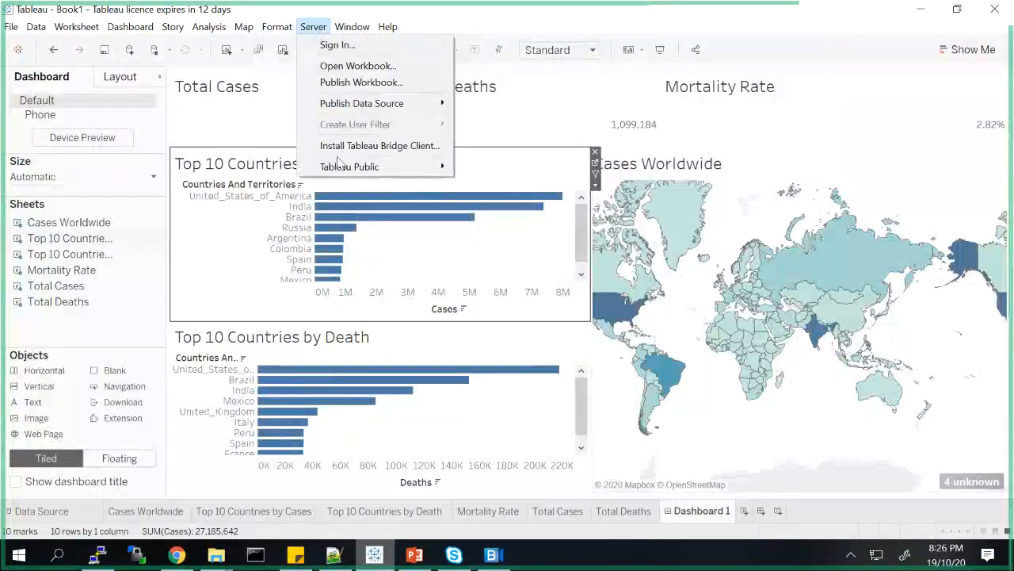
mouse_move(364, 167)
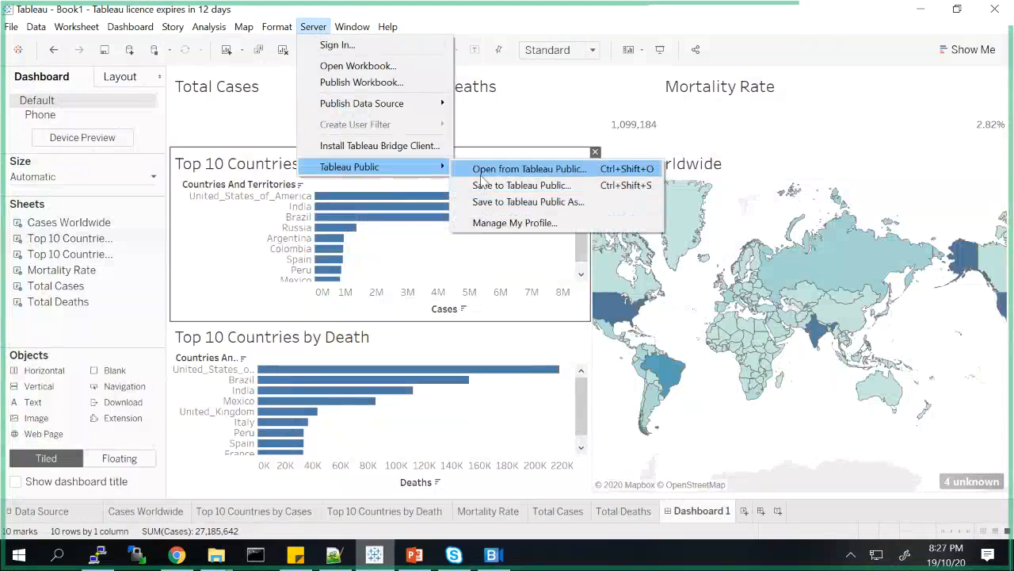
click(565, 21)
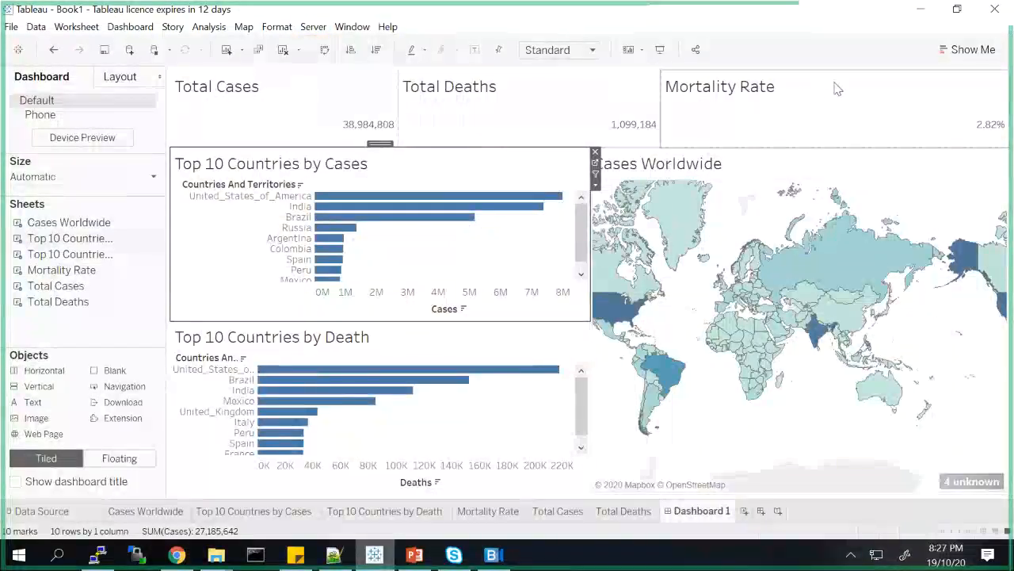
mouse_move(853, 153)
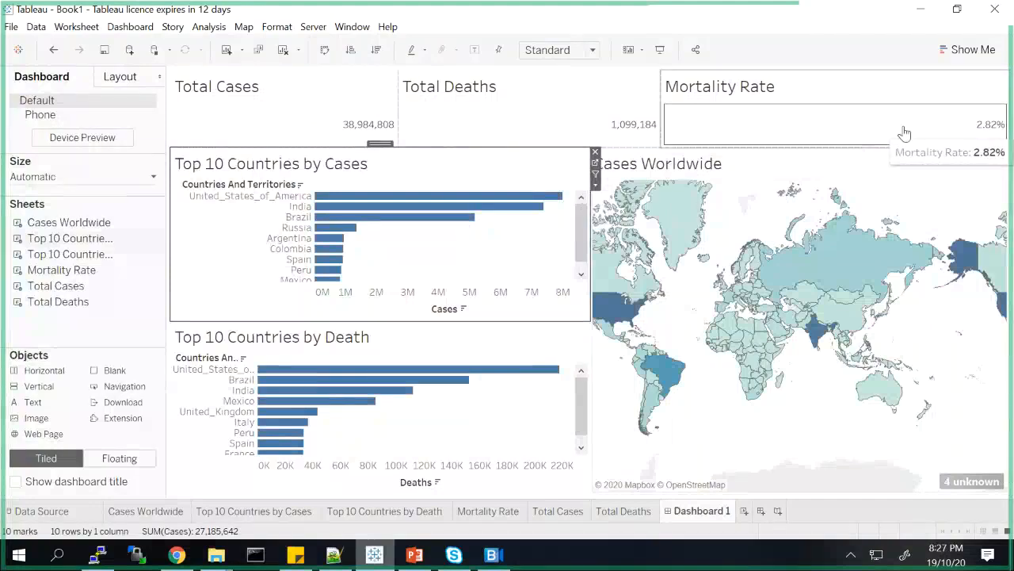
Set the fit of the Top 10 Countries by Cases and Top 10 Countries by Death sheets on the dashboard to Entire View.
click(596, 186)
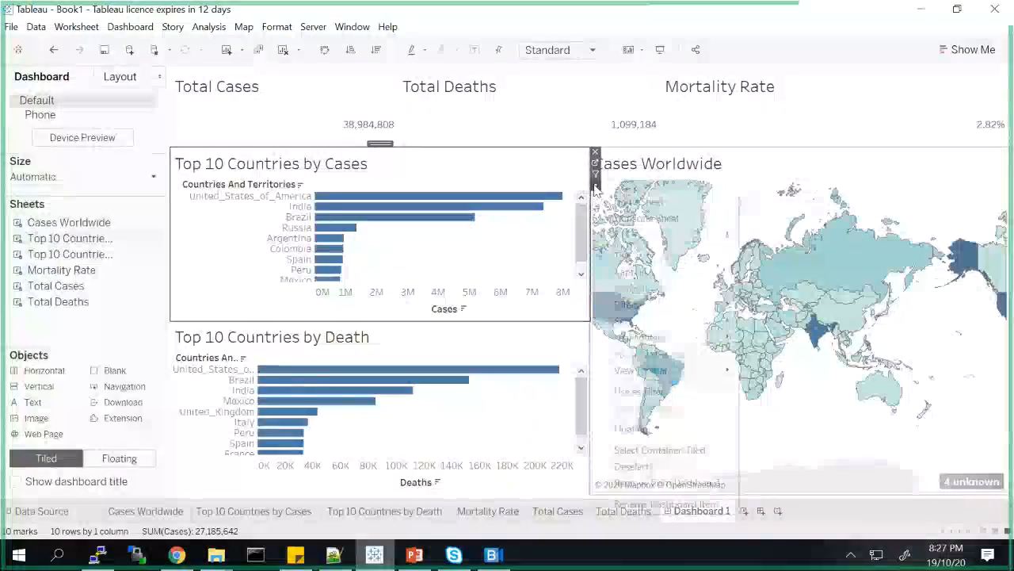
mouse_move(683, 234)
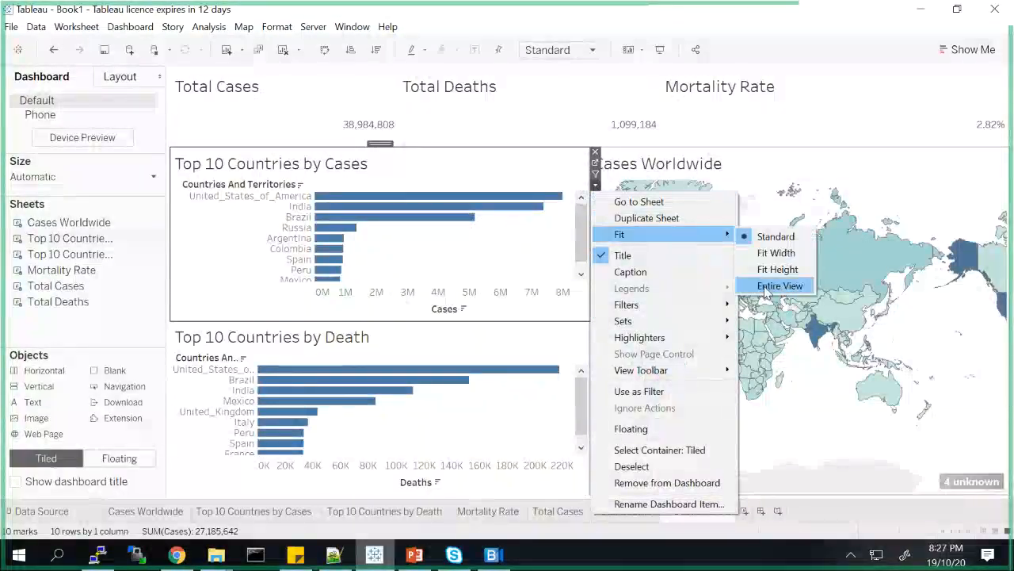
click(773, 284)
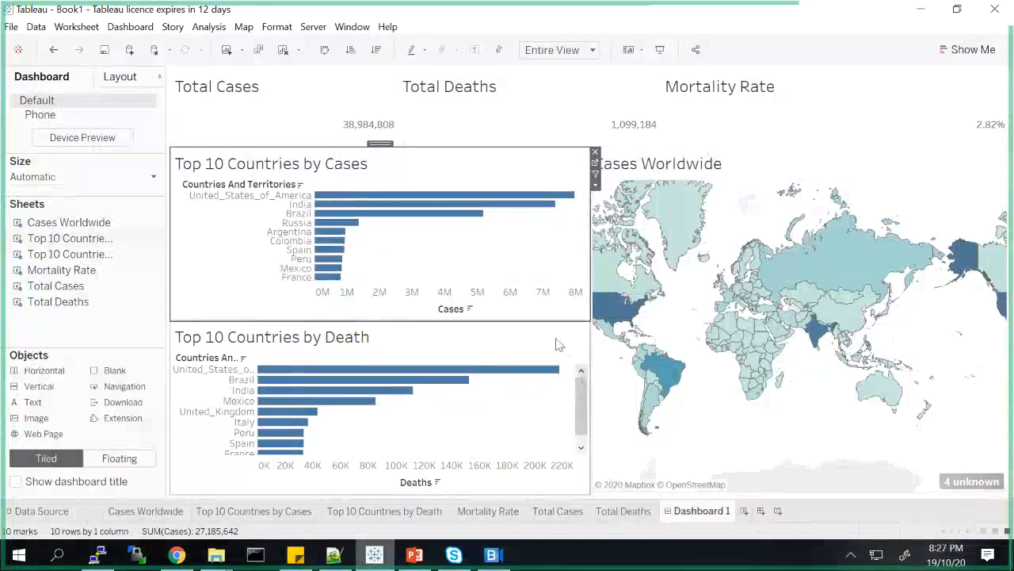
click(599, 369)
right_click(606, 366)
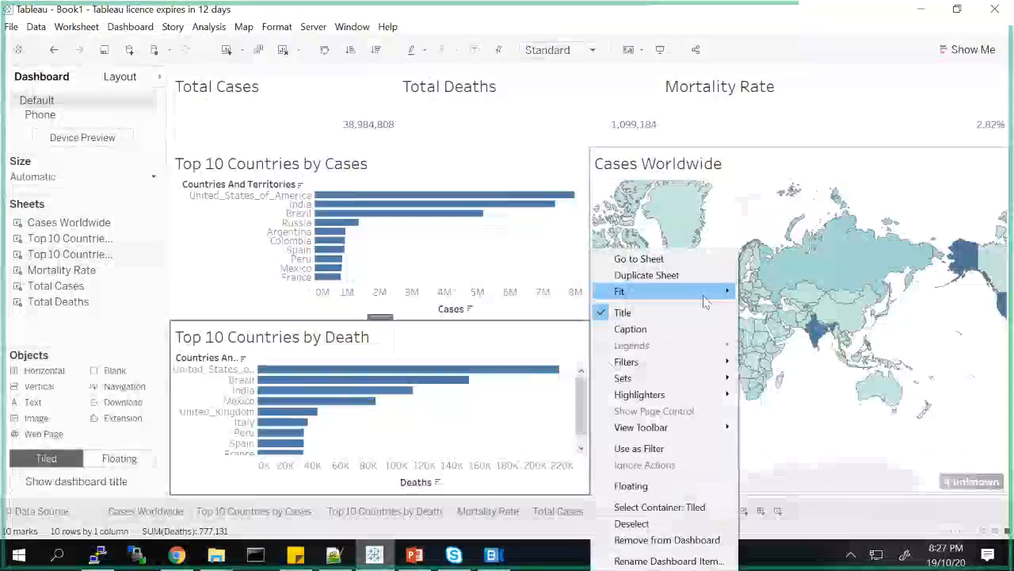
mouse_move(704, 296)
click(773, 340)
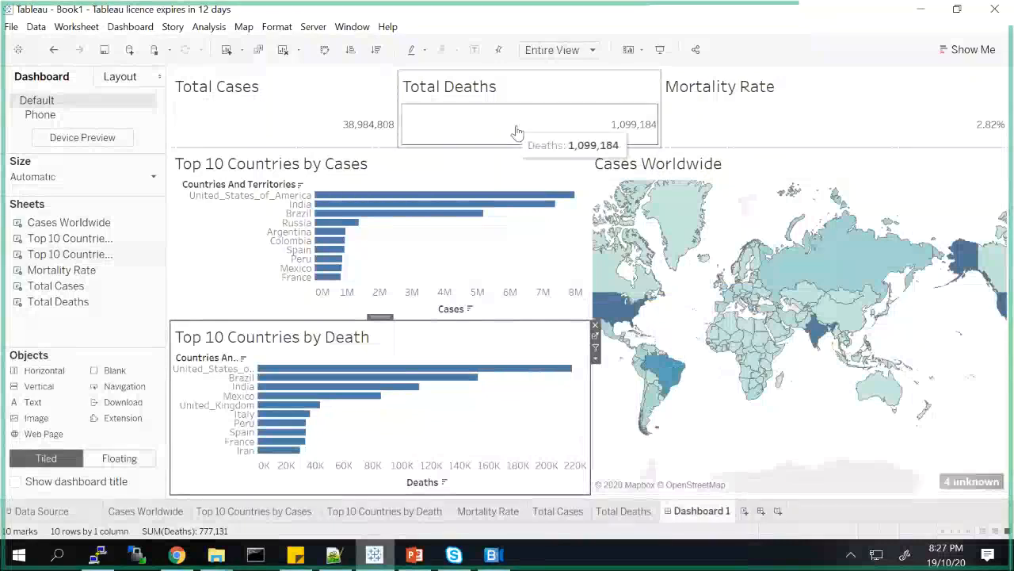
click(887, 165)
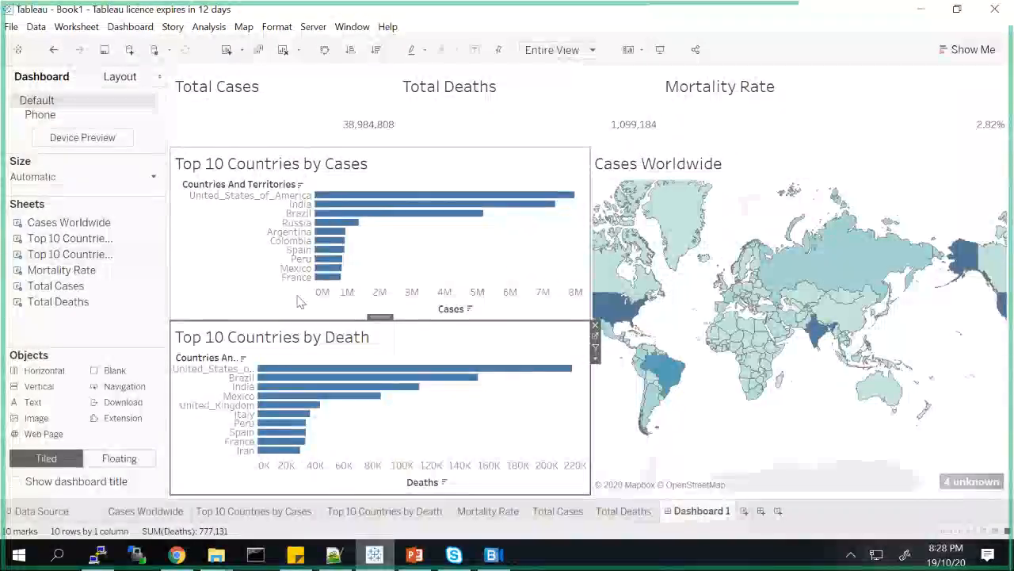
Examine the available sheet options for Top 10 Countries by Cases on the dashboard without changing any.
mouse_move(392, 226)
click(428, 162)
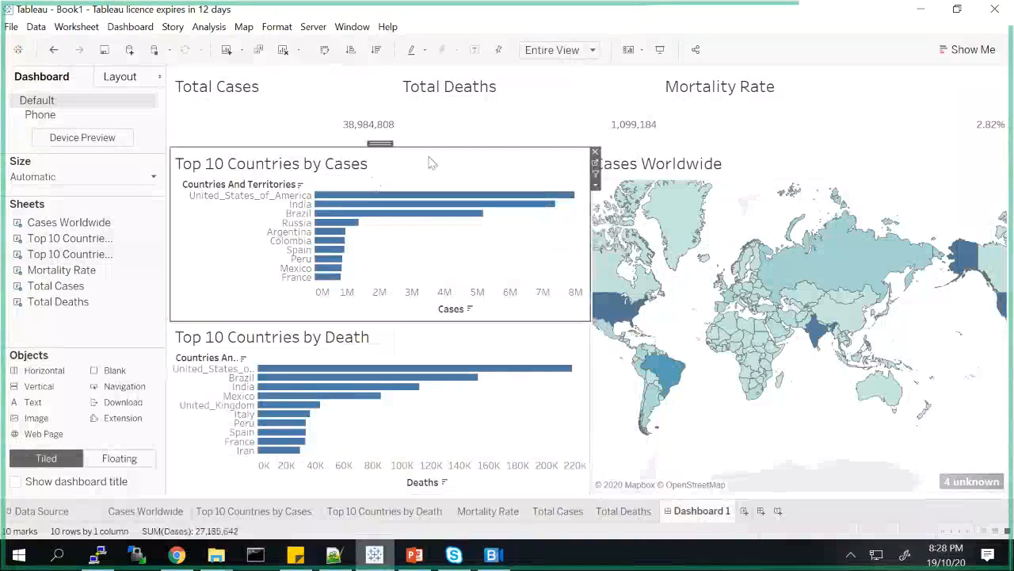
click(596, 187)
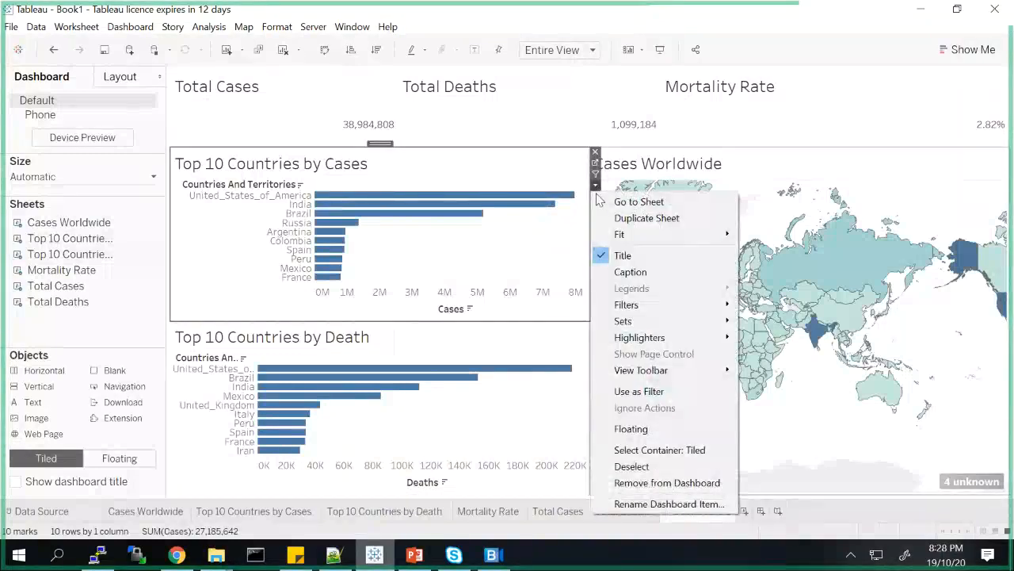
click(533, 161)
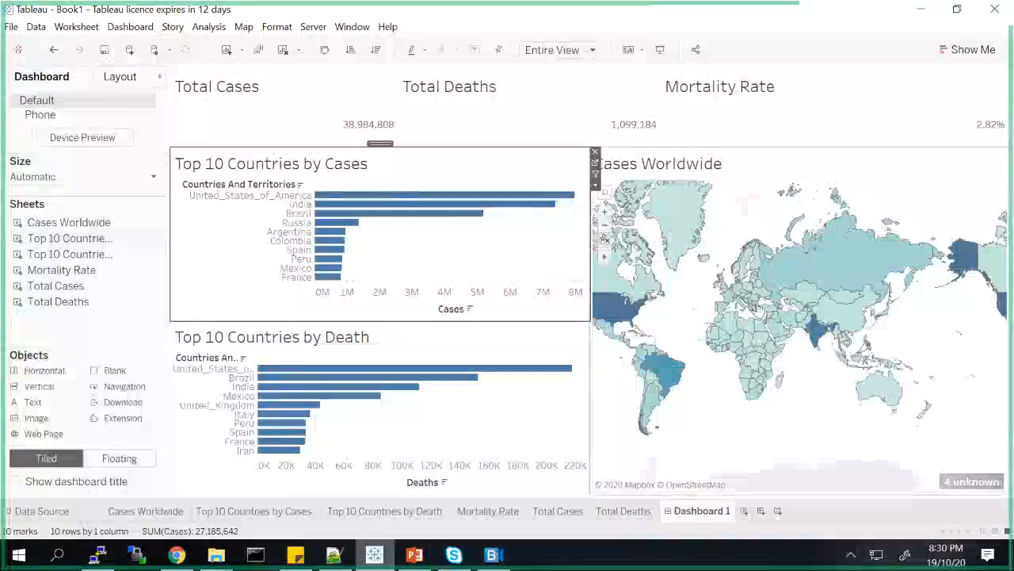
Zoom the Cases Worldwide map in on the Arabian Sea region with India.
click(604, 212)
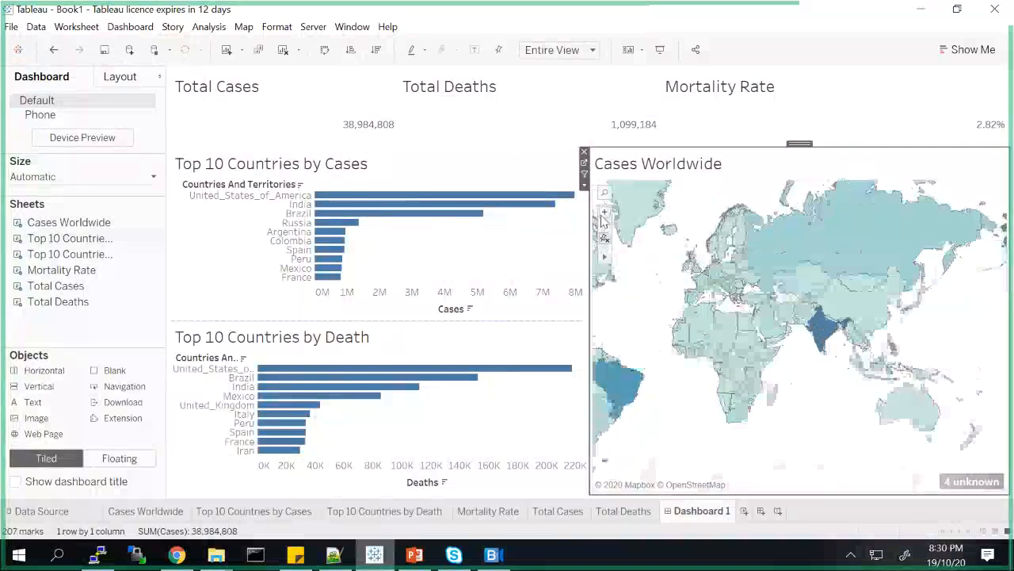
click(603, 215)
click(603, 214)
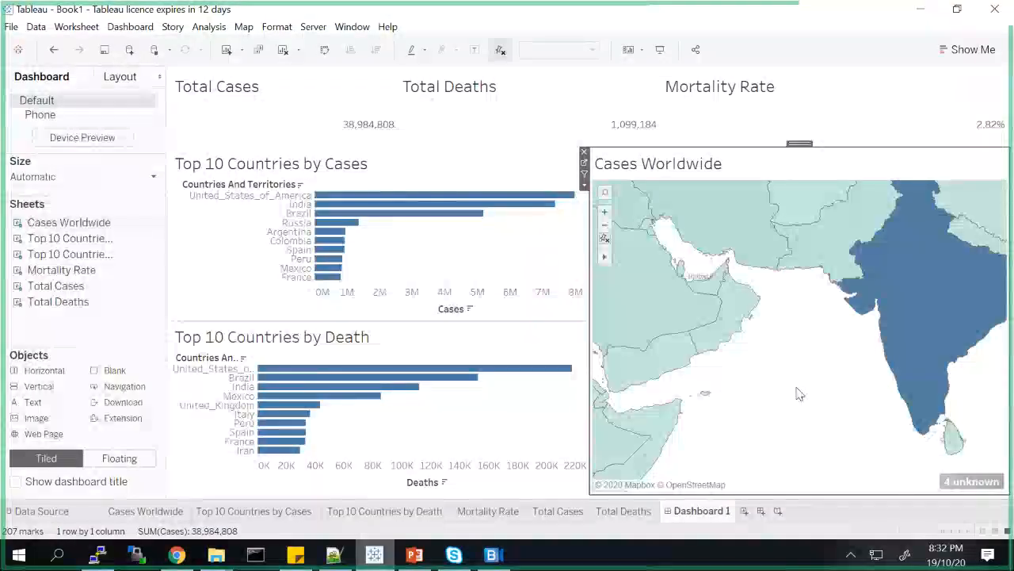
Show the full list of server connectors on the start page and check the file selection for other file types, opening nothing.
click(17, 50)
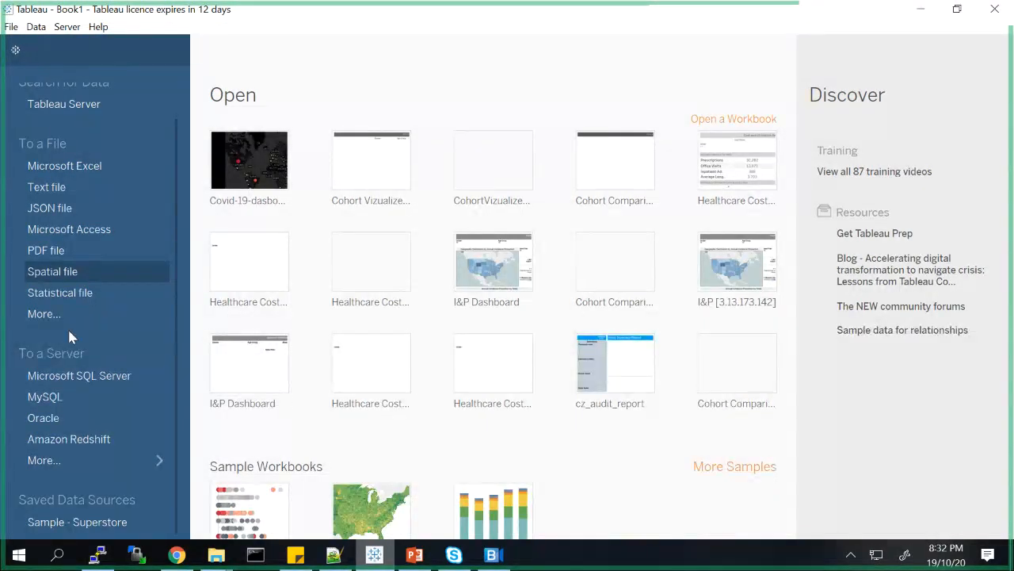
click(139, 457)
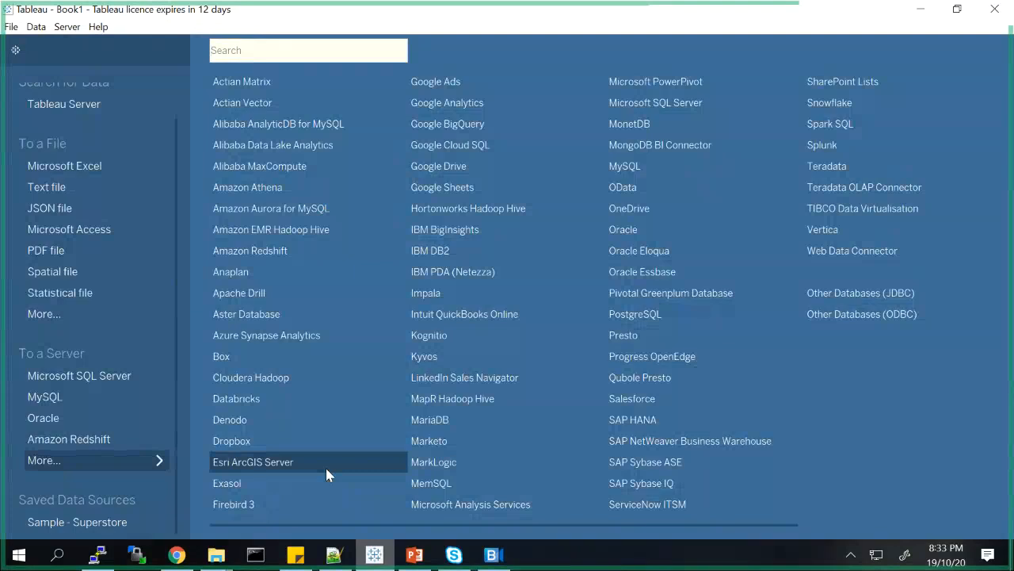
click(74, 316)
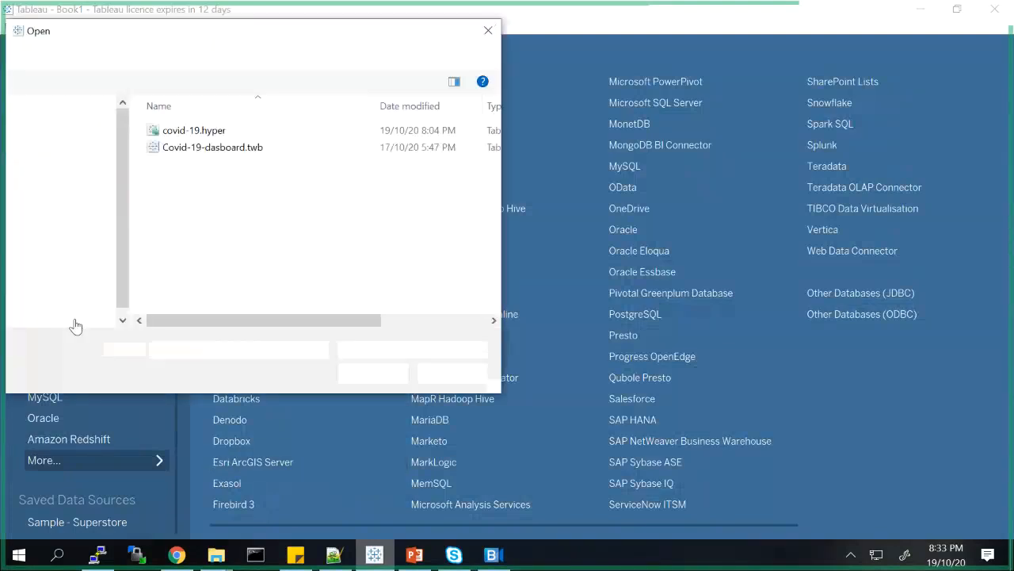
click(420, 372)
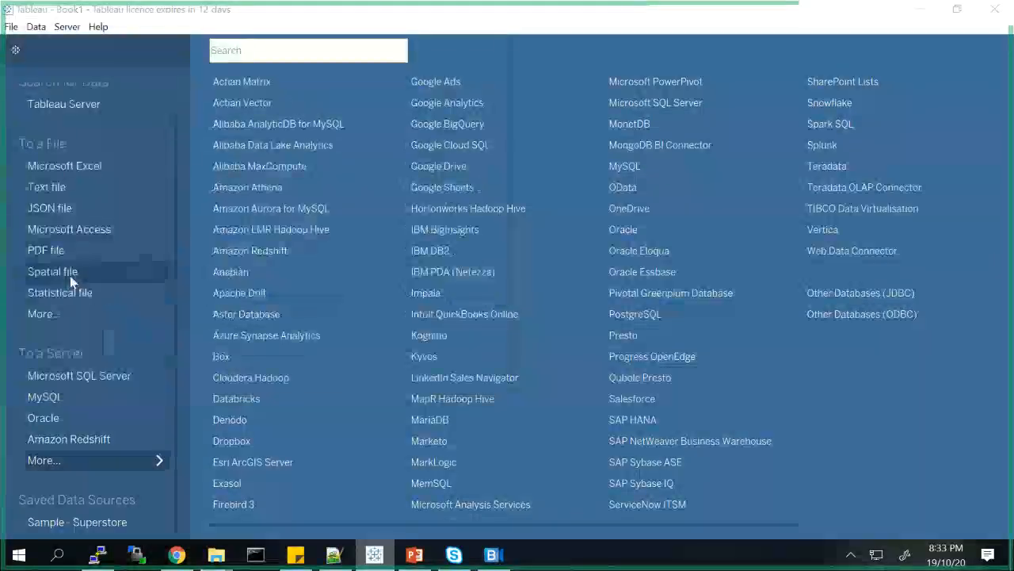
Check which file formats a Spatial file connection supports and cancel without opening a file.
click(70, 275)
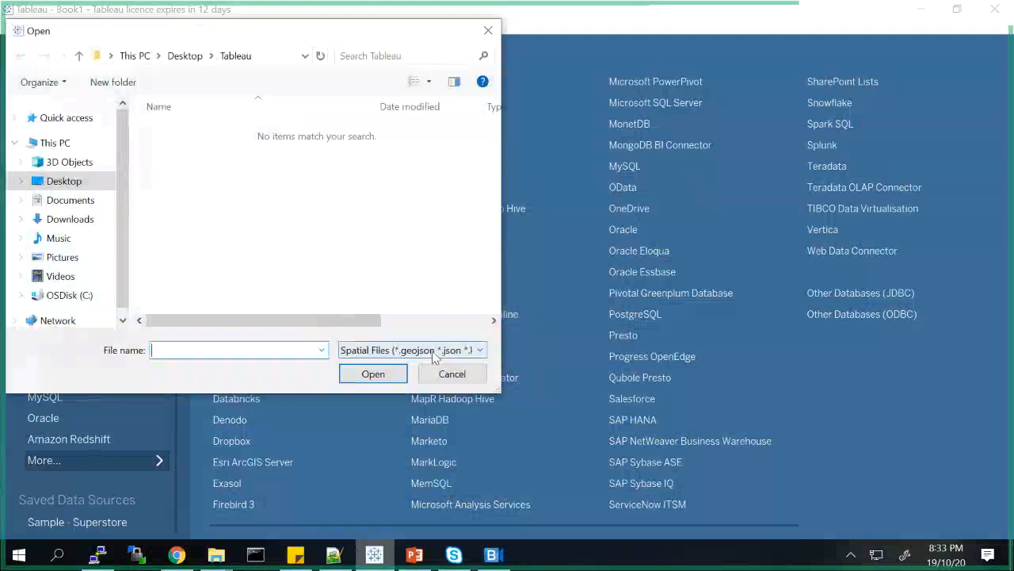
click(434, 354)
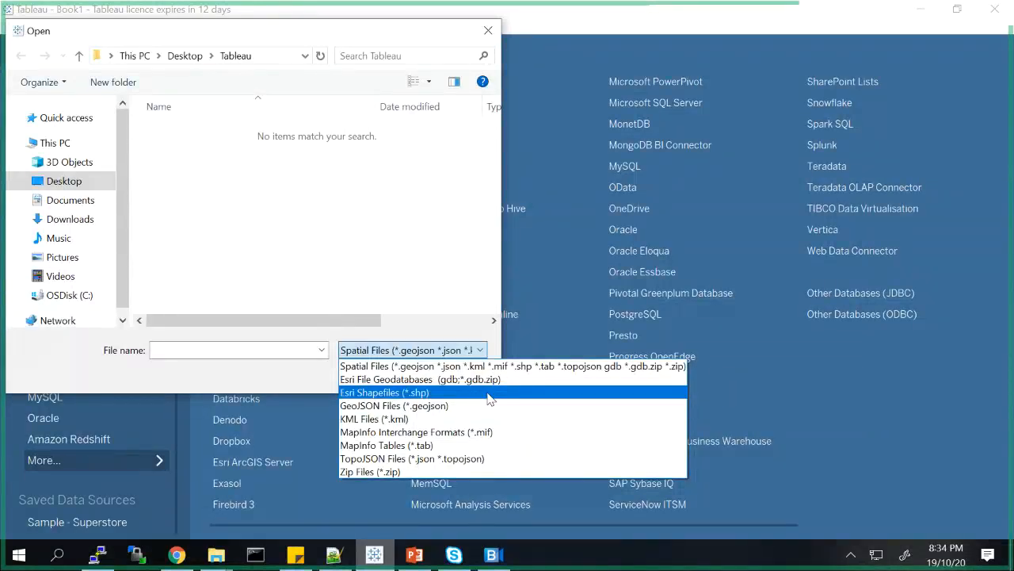
click(281, 382)
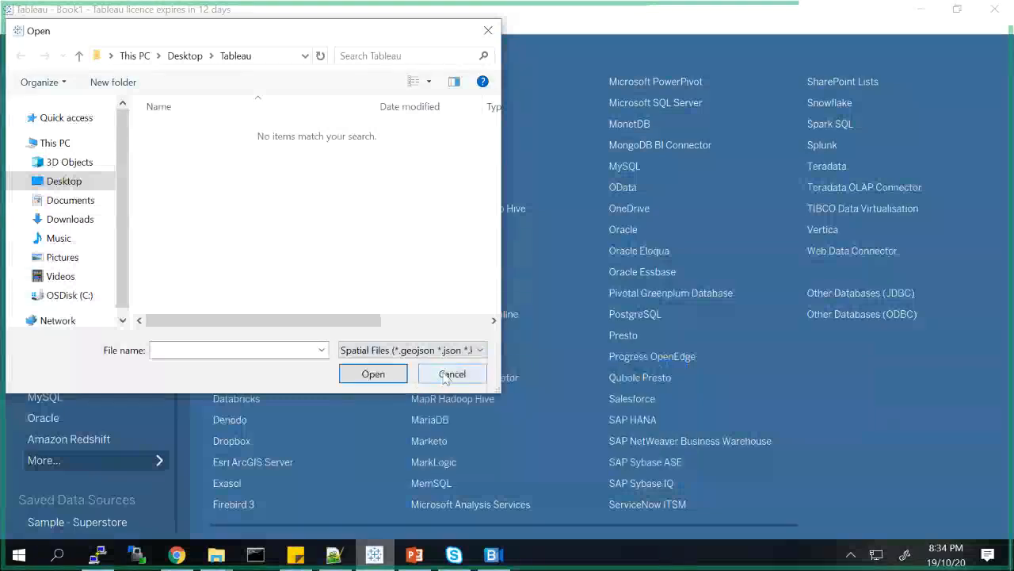
click(445, 379)
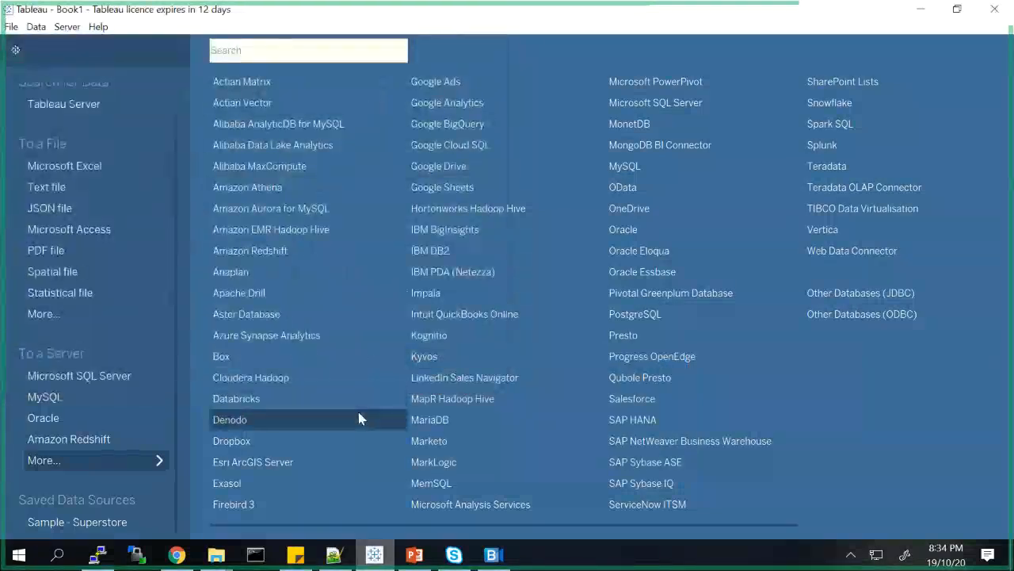